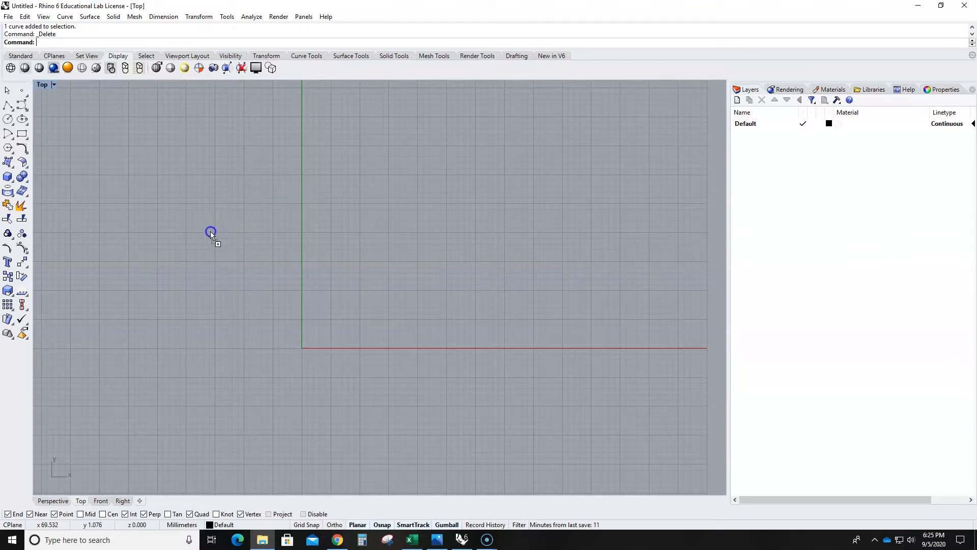
{"action": "left_click_drag", "start_coordinate": [193, 219], "coordinate": [194, 219]}
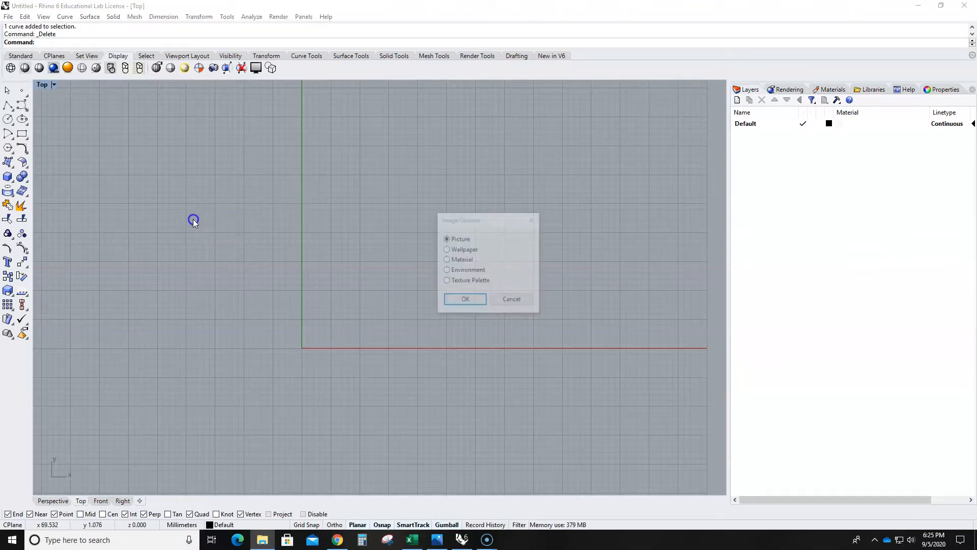
{"action": "left_click", "coordinate": [503, 301]}
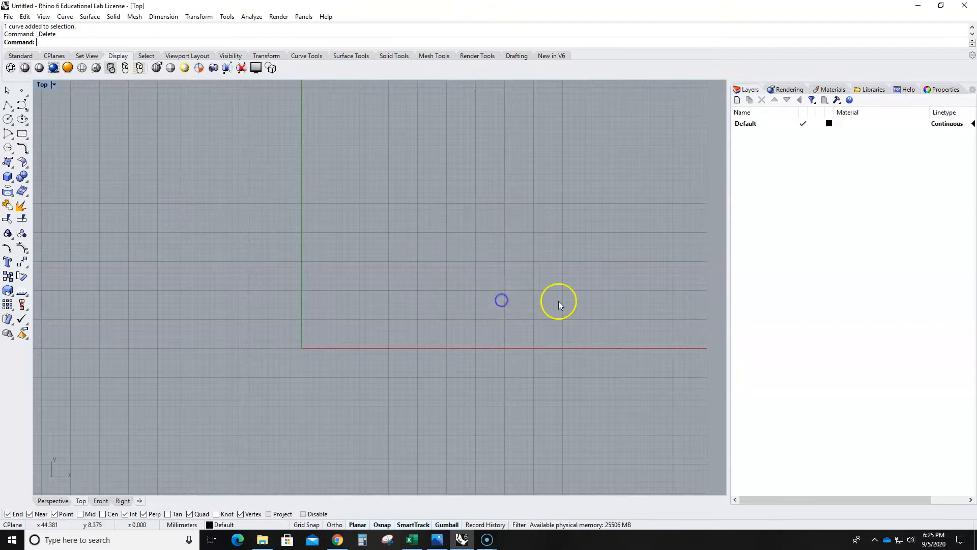
{"action": "left_click", "coordinate": [262, 540]}
{"action": "left_click_drag", "start_coordinate": [628, 114], "coordinate": [704, 56]}
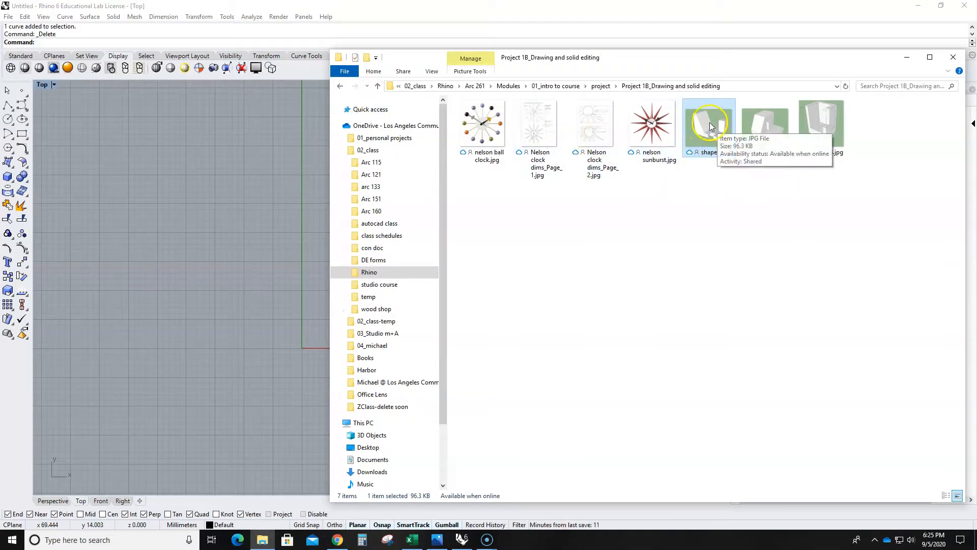
{"action": "left_click_drag", "start_coordinate": [711, 126], "coordinate": [224, 210]}
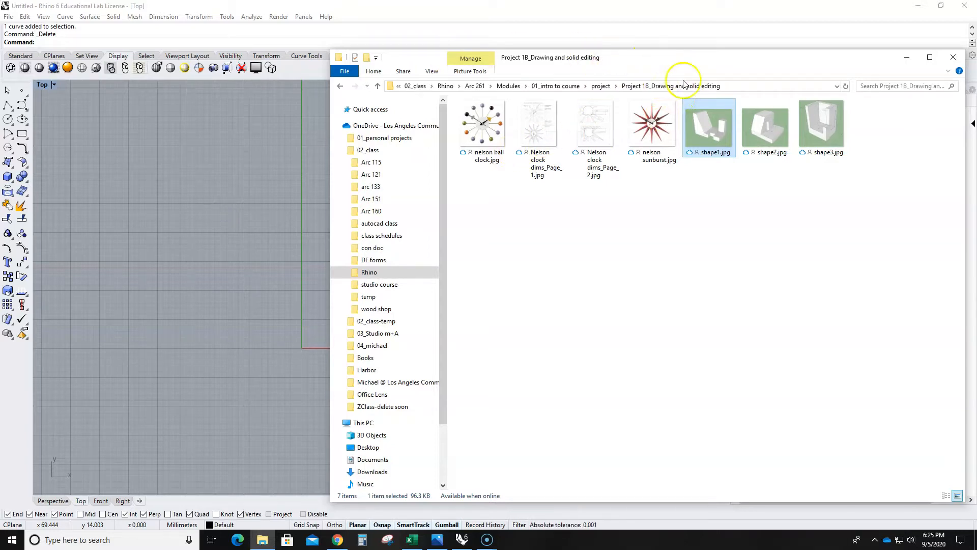
{"action": "left_click", "coordinate": [309, 190]}
{"action": "left_click", "coordinate": [512, 299]}
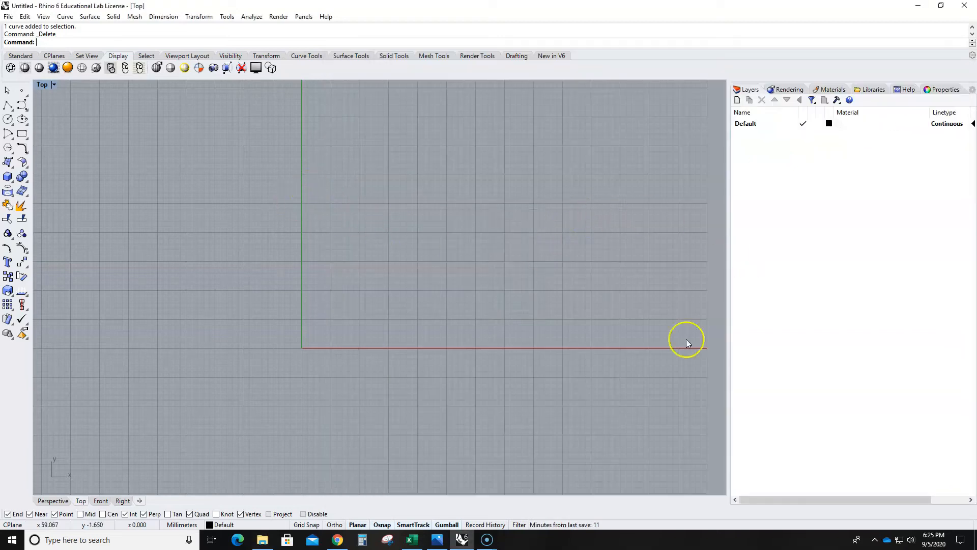
- Insert shape1.jpg from the project folder into the Top view as a Picture, placed left of the origin
{"action": "left_click", "coordinate": [262, 539]}
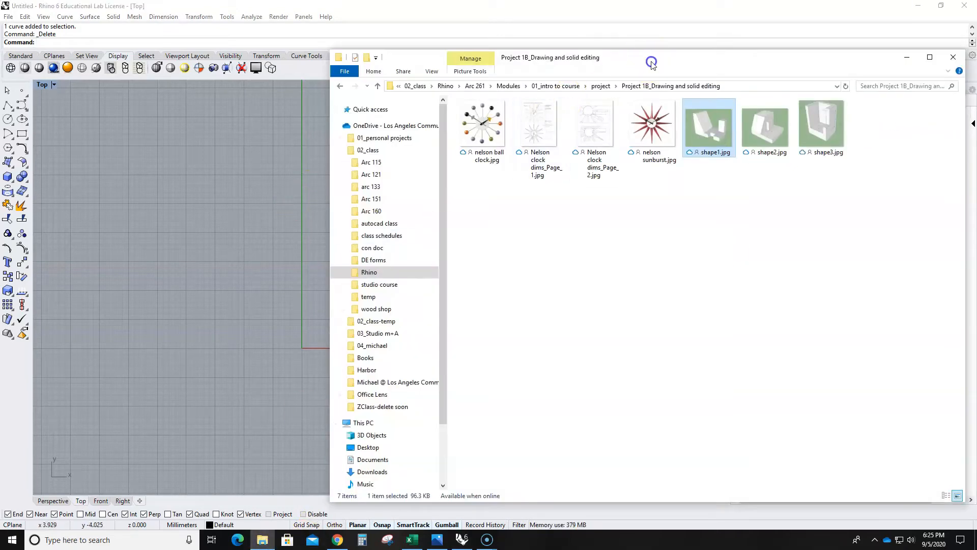
{"action": "left_click_drag", "start_coordinate": [653, 63], "coordinate": [976, 70]}
{"action": "left_click_drag", "start_coordinate": [976, 258], "coordinate": [322, 203]}
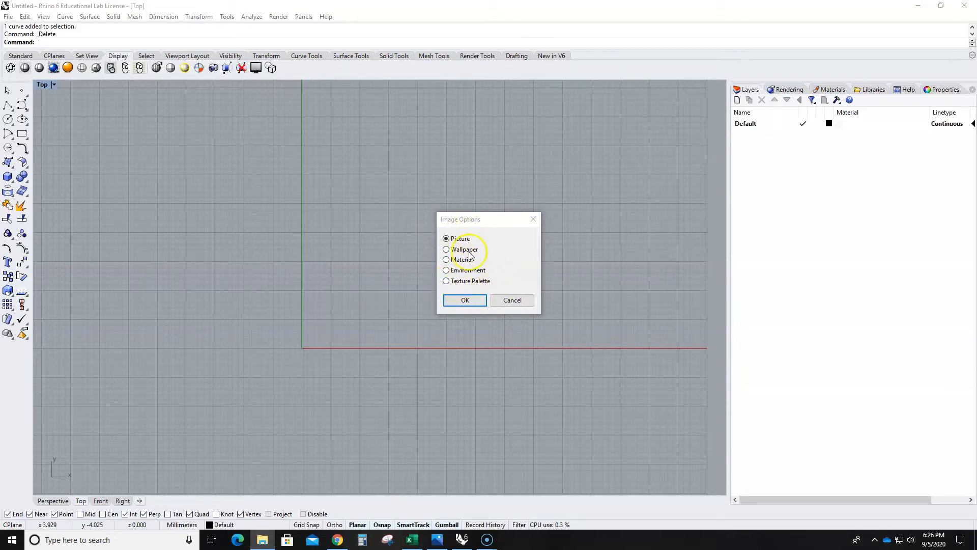
{"action": "left_click", "coordinate": [465, 301]}
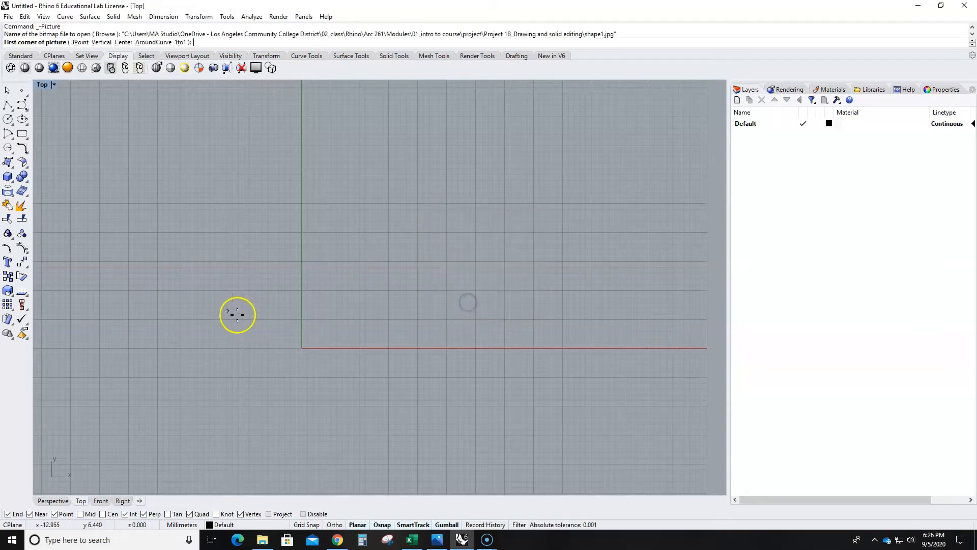
{"action": "left_click", "coordinate": [85, 300]}
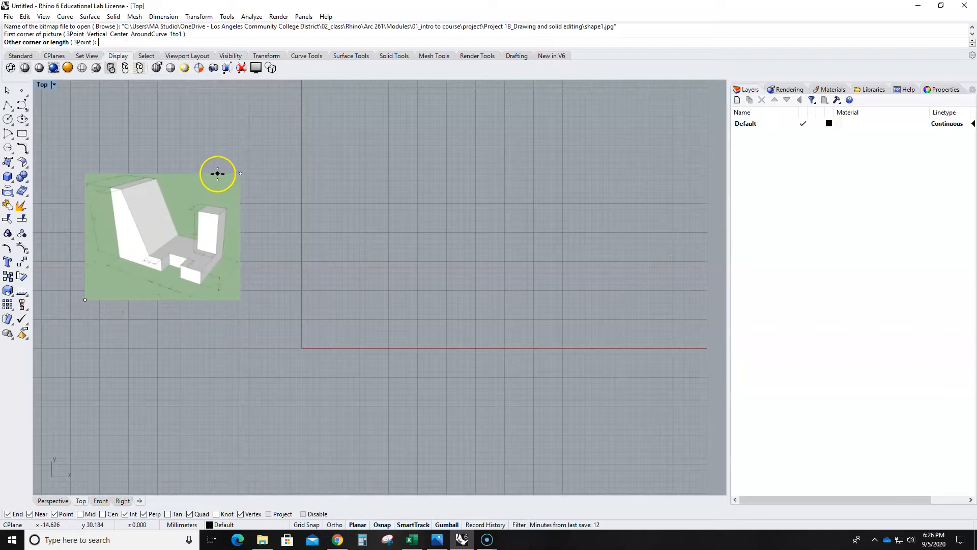
{"action": "left_click", "coordinate": [218, 173]}
{"action": "middle_click", "coordinate": [303, 287]}
{"action": "right_click_drag", "start_coordinate": [417, 254], "coordinate": [394, 260]}
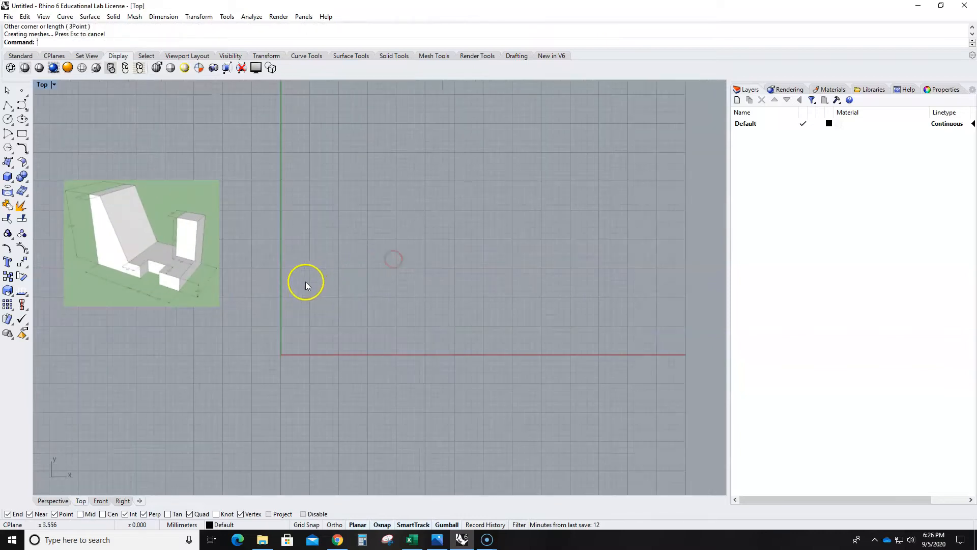
{"action": "right_click_drag", "start_coordinate": [257, 300], "coordinate": [412, 290]}
{"action": "scroll", "coordinate": [219, 188], "scroll_direction": "up", "scroll_amount": 4}
{"action": "scroll", "coordinate": [245, 206], "scroll_direction": "up", "scroll_amount": 3}
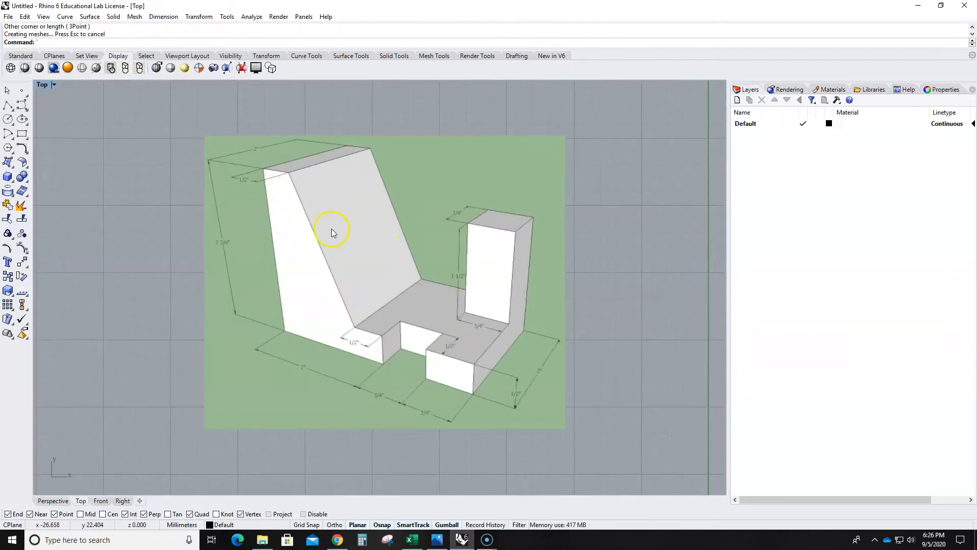
- Change the model units to inches and scale the existing model to match
{"action": "scroll", "coordinate": [360, 266], "scroll_direction": "down", "scroll_amount": 6}
{"action": "middle_click", "coordinate": [539, 284]}
{"action": "right_click_drag", "start_coordinate": [496, 287], "coordinate": [388, 271]}
{"action": "scroll", "coordinate": [387, 273], "scroll_direction": "down", "scroll_amount": 2}
{"action": "type", "text": "Unit"}
{"action": "key", "text": "Return"}
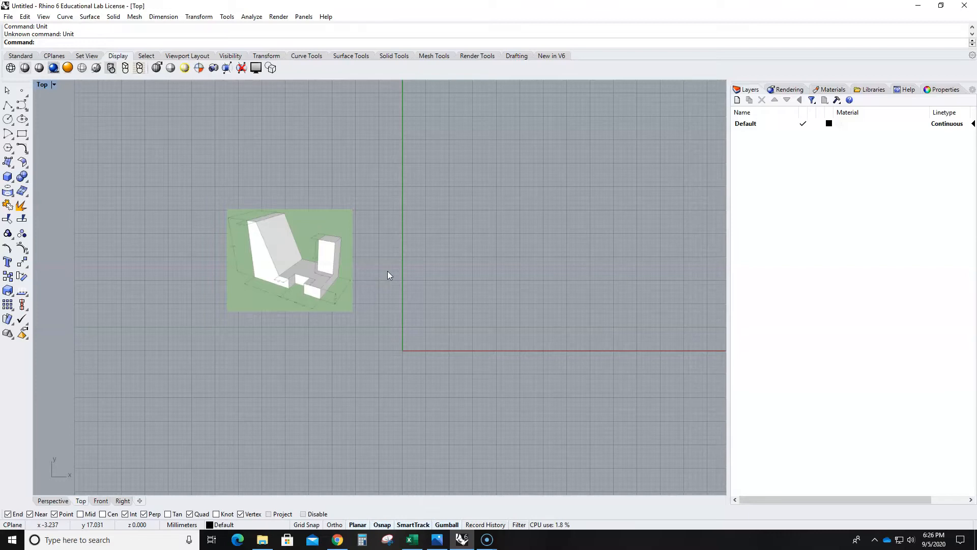
{"action": "type", "text": "Units"}
{"action": "key", "text": "Return"}
{"action": "left_click", "coordinate": [518, 138]}
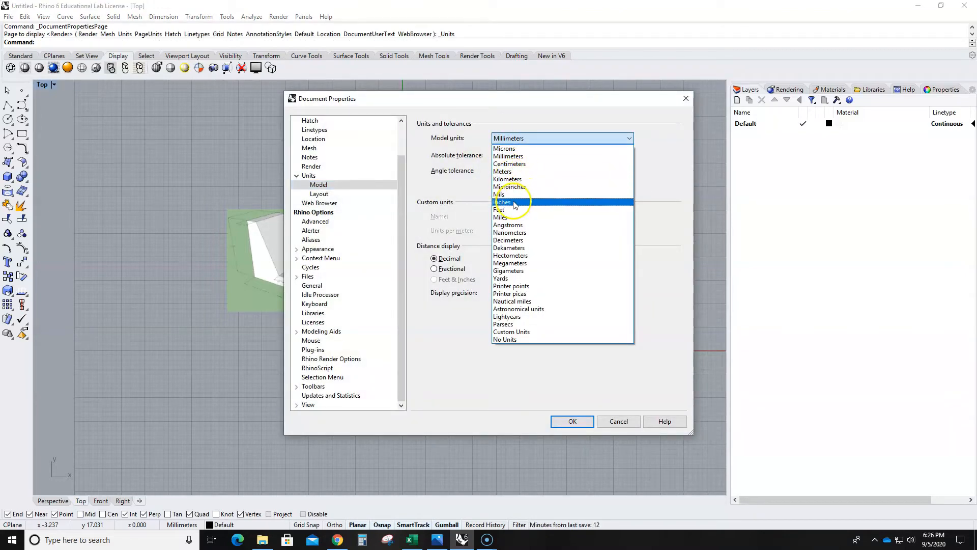
{"action": "left_click", "coordinate": [512, 201]}
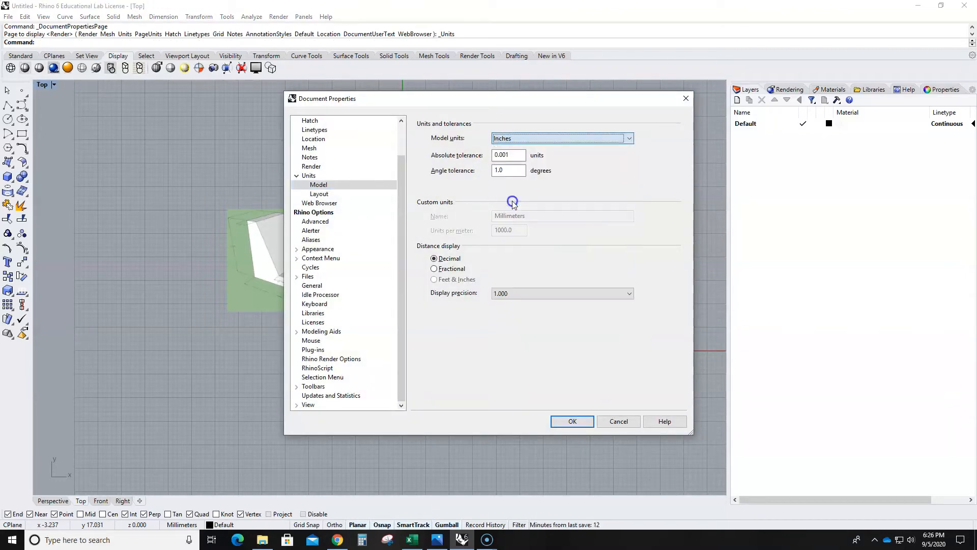
{"action": "left_click", "coordinate": [570, 422]}
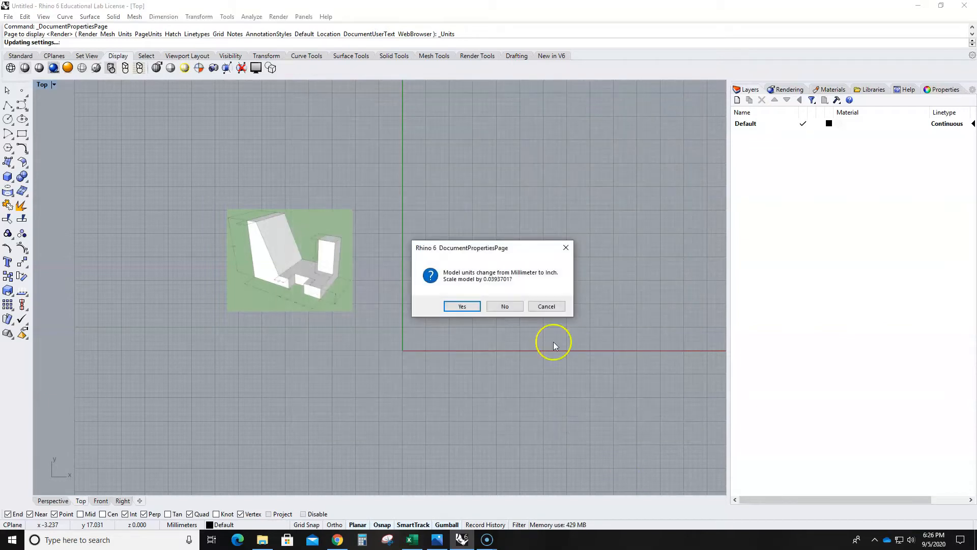
{"action": "left_click", "coordinate": [448, 307]}
- Enlarge the reference picture proportionally and reposition it up and to the left of the origin
{"action": "scroll", "coordinate": [405, 359], "scroll_direction": "up", "scroll_amount": 5}
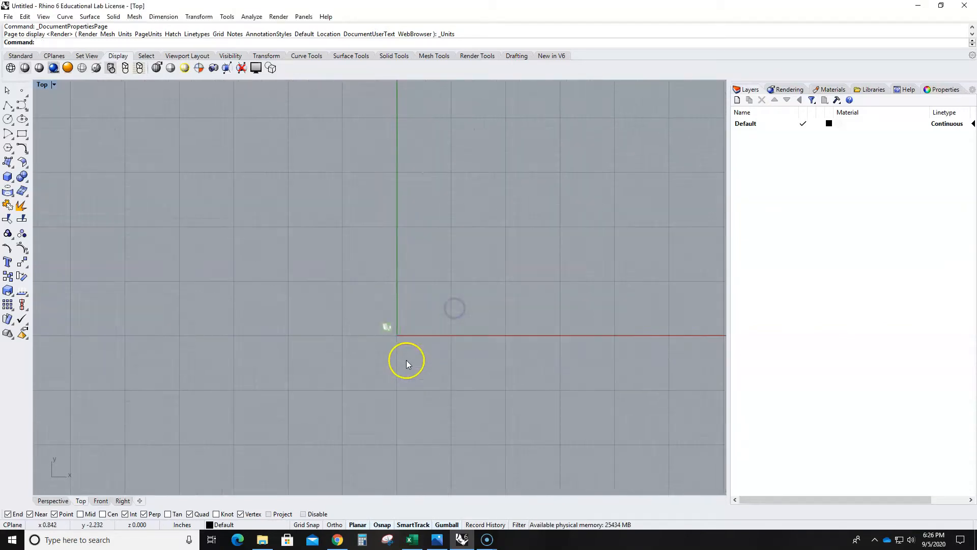
{"action": "left_click", "coordinate": [368, 311]}
{"action": "scroll", "coordinate": [369, 312], "scroll_direction": "up", "scroll_amount": 5}
{"action": "scroll", "coordinate": [316, 278], "scroll_direction": "down", "scroll_amount": 5}
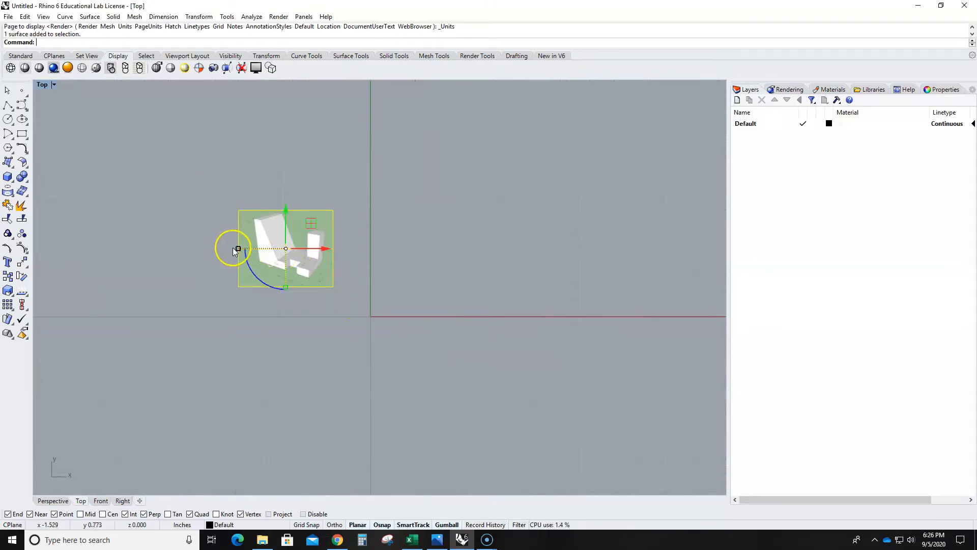
{"action": "left_click_drag", "start_coordinate": [238, 249], "coordinate": [113, 247]}
{"action": "scroll", "coordinate": [450, 330], "scroll_direction": "down", "scroll_amount": 4}
{"action": "scroll", "coordinate": [451, 327], "scroll_direction": "down", "scroll_amount": 6}
{"action": "left_click_drag", "start_coordinate": [421, 271], "coordinate": [318, 206]}
{"action": "left_click", "coordinate": [502, 257]}
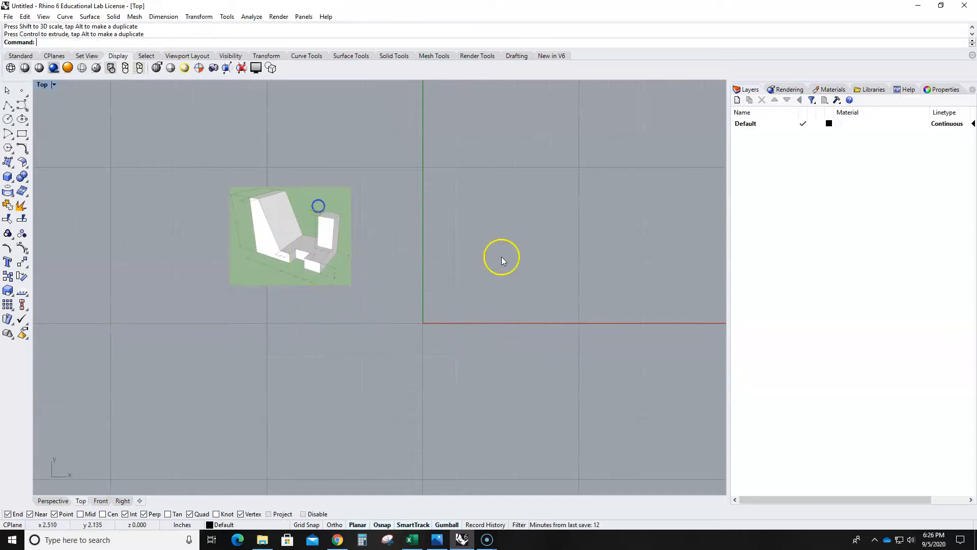
- Draw a 2-inch vertical polyline from the origin (0) up along the Y axis
{"action": "scroll", "coordinate": [428, 263], "scroll_direction": "up", "scroll_amount": 6}
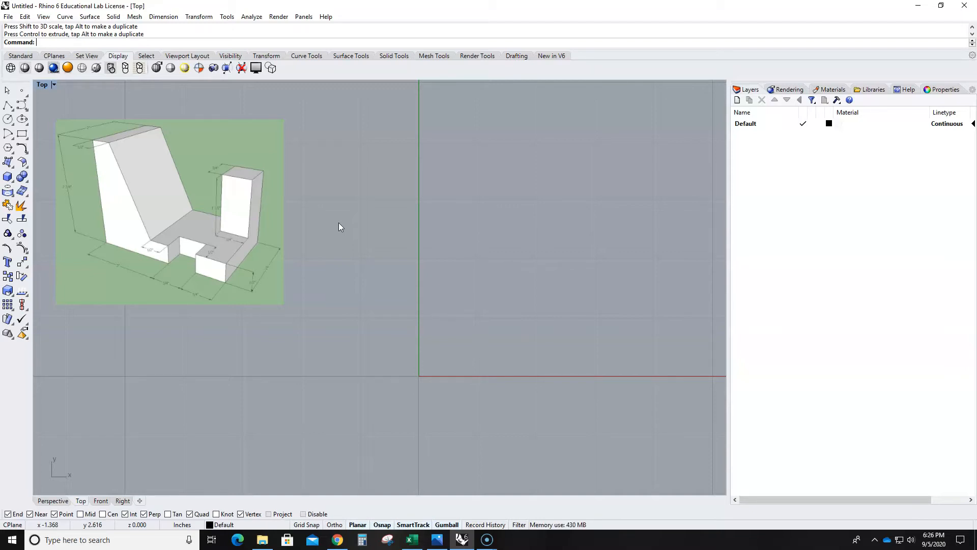
{"action": "left_click", "coordinate": [316, 263]}
{"action": "scroll", "coordinate": [303, 262], "scroll_direction": "down", "scroll_amount": 3}
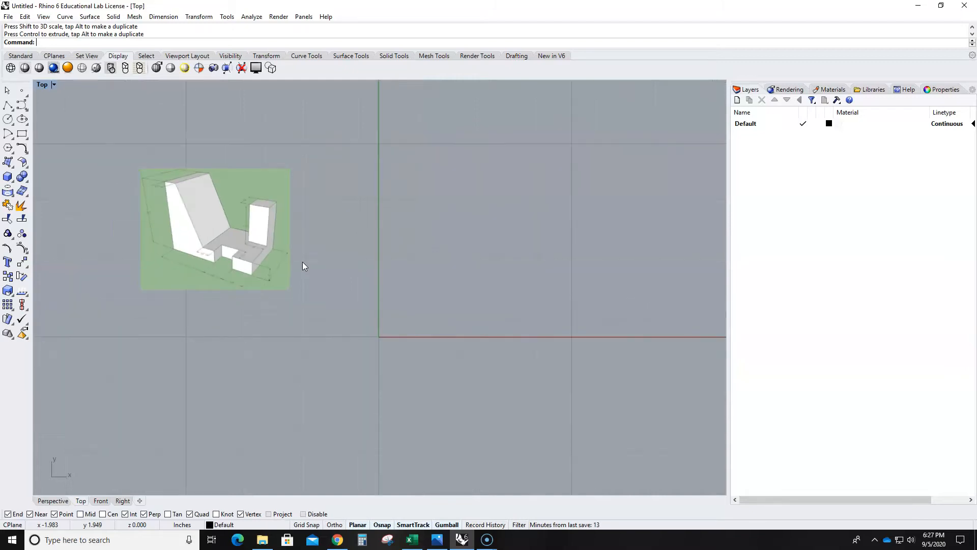
{"action": "scroll", "coordinate": [174, 225], "scroll_direction": "up", "scroll_amount": 5}
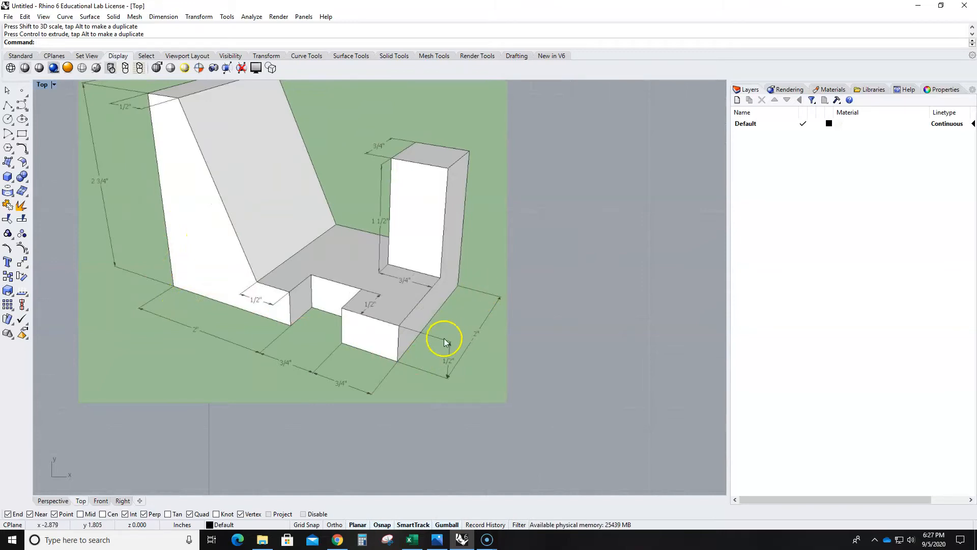
{"action": "scroll", "coordinate": [442, 337], "scroll_direction": "down", "scroll_amount": 5}
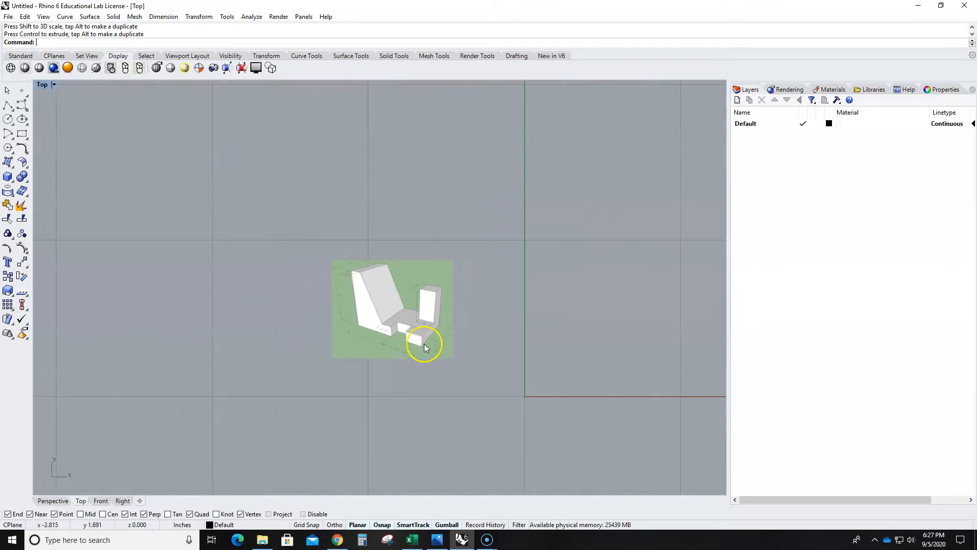
{"action": "left_click", "coordinate": [7, 105]}
{"action": "type", "text": "0"}
{"action": "key", "text": "Return"}
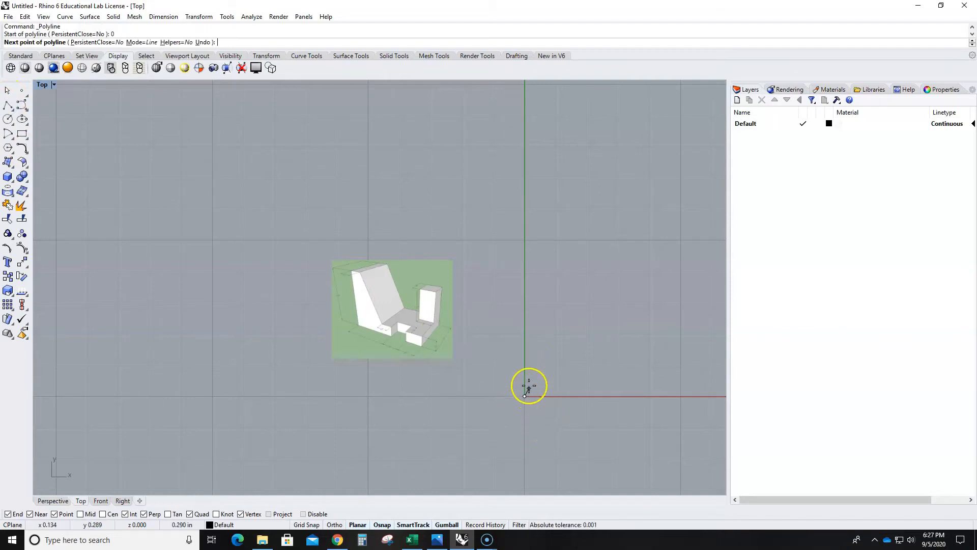
{"action": "type", "text": "2"}
{"action": "key", "text": "Return"}
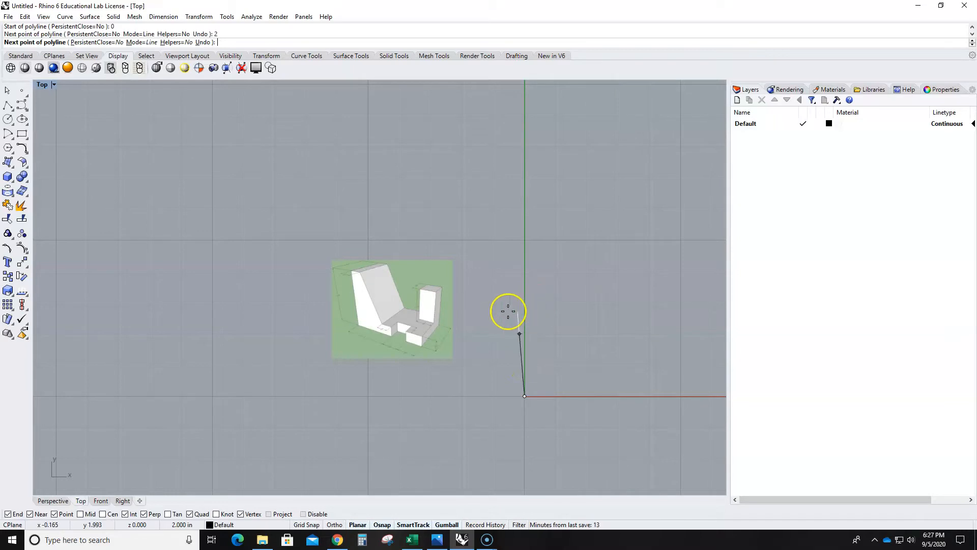
{"action": "scroll", "coordinate": [526, 306], "scroll_direction": "up", "scroll_amount": 3}
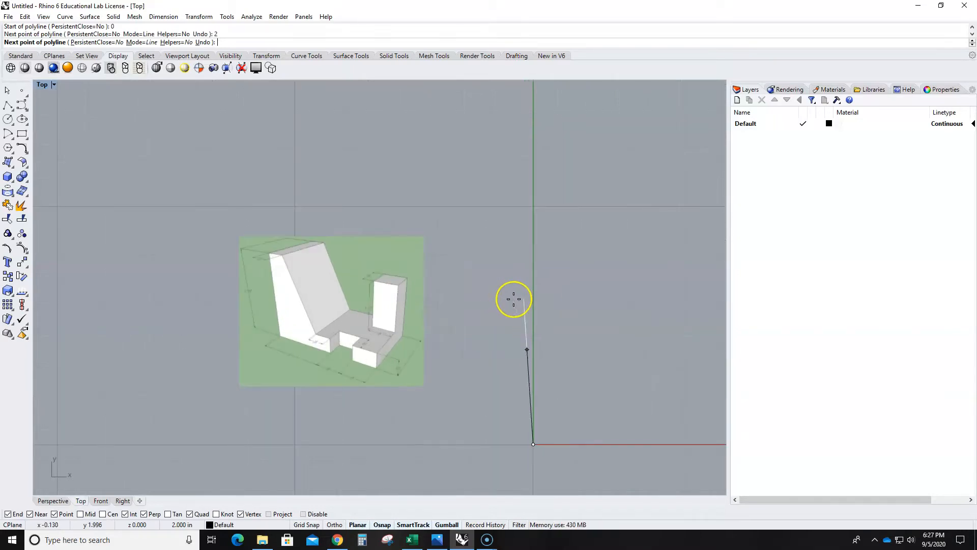
{"action": "left_click", "coordinate": [546, 307]}
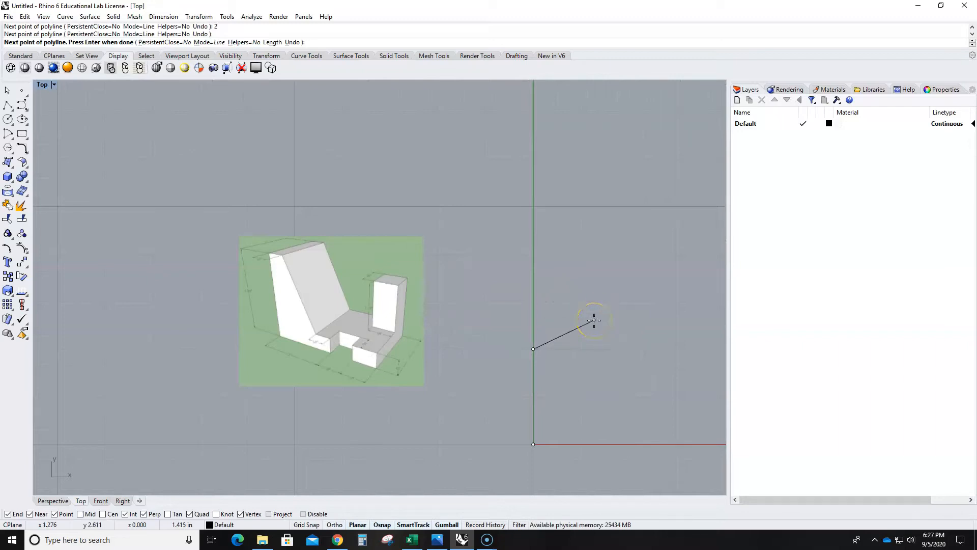
{"action": "key", "text": "Return"}
- Offset the vertical line 2 inches to its right in the positive X direction
{"action": "right_click_drag", "start_coordinate": [602, 392], "coordinate": [525, 301]}
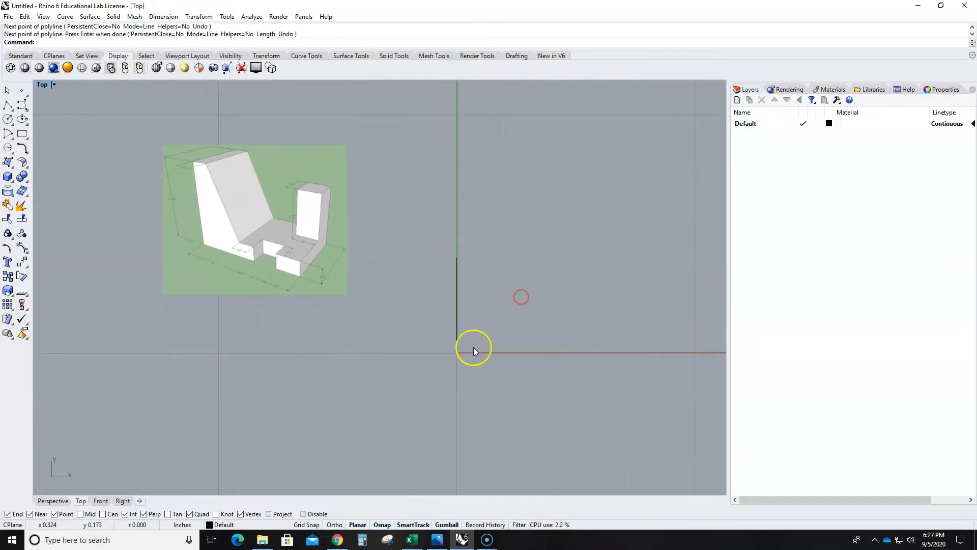
{"action": "scroll", "coordinate": [216, 265], "scroll_direction": "up", "scroll_amount": 5}
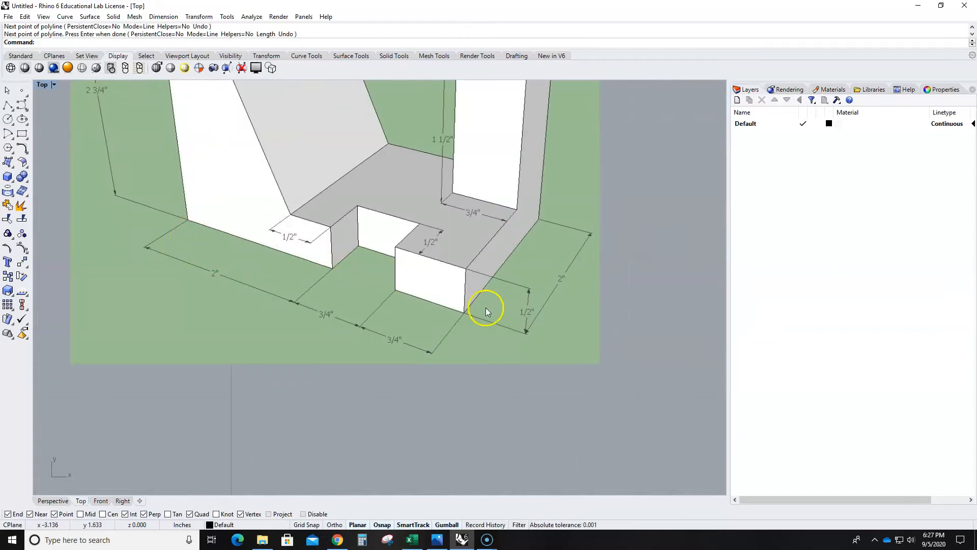
{"action": "scroll", "coordinate": [477, 305], "scroll_direction": "down", "scroll_amount": 5}
{"action": "right_click_drag", "start_coordinate": [577, 357], "coordinate": [429, 322]}
{"action": "scroll", "coordinate": [501, 322], "scroll_direction": "up", "scroll_amount": 3}
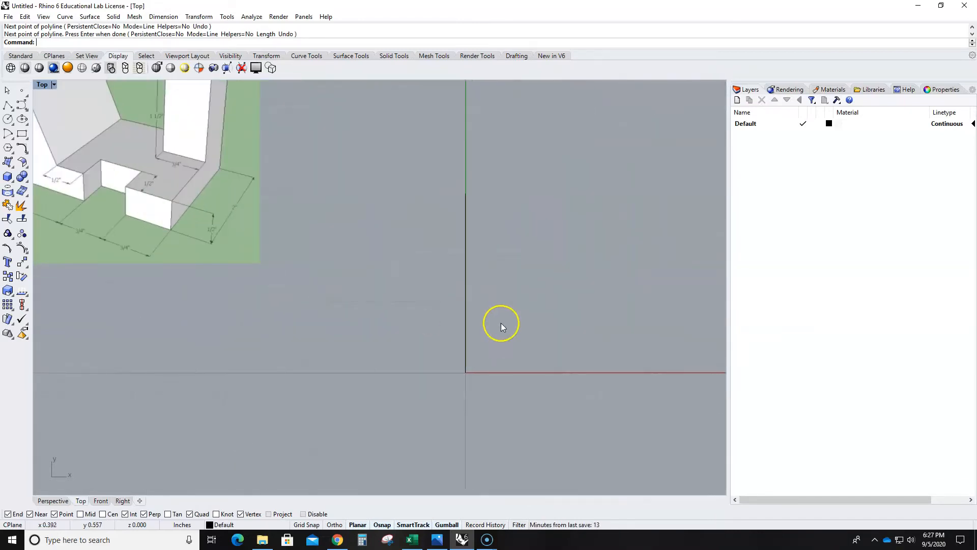
{"action": "type", "text": "Offset"}
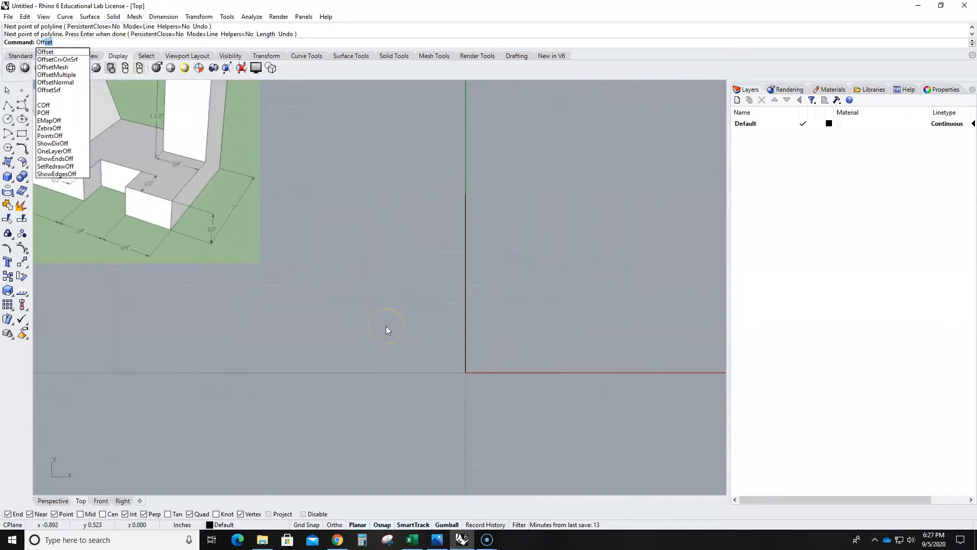
{"action": "key", "text": "Return"}
{"action": "left_click", "coordinate": [84, 42]}
{"action": "type", "text": "2"}
{"action": "key", "text": "Return"}
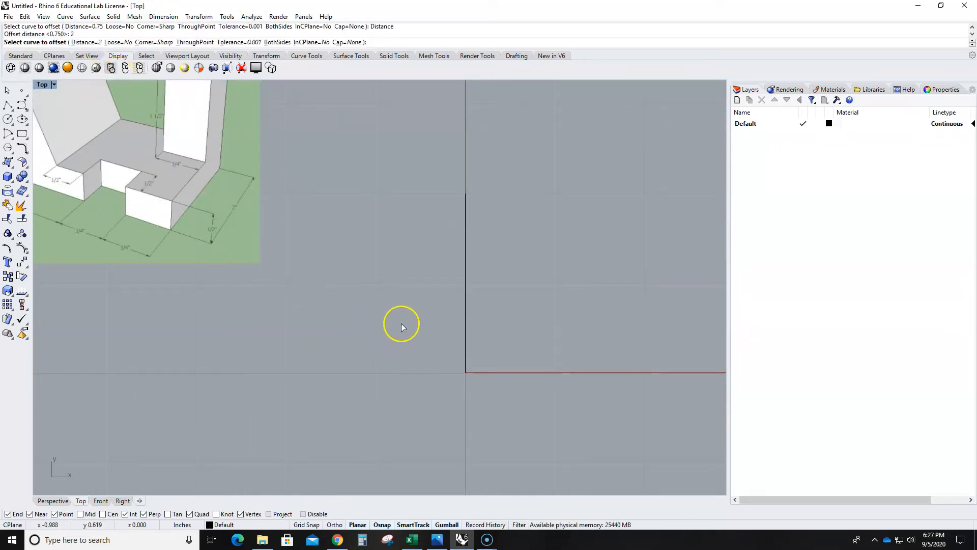
{"action": "left_click", "coordinate": [466, 318]}
{"action": "left_click", "coordinate": [594, 267]}
- Offset the vertical line at X = 2 inches by 0.75 inch in the positive X direction
{"action": "scroll", "coordinate": [618, 313], "scroll_direction": "down", "scroll_amount": 3}
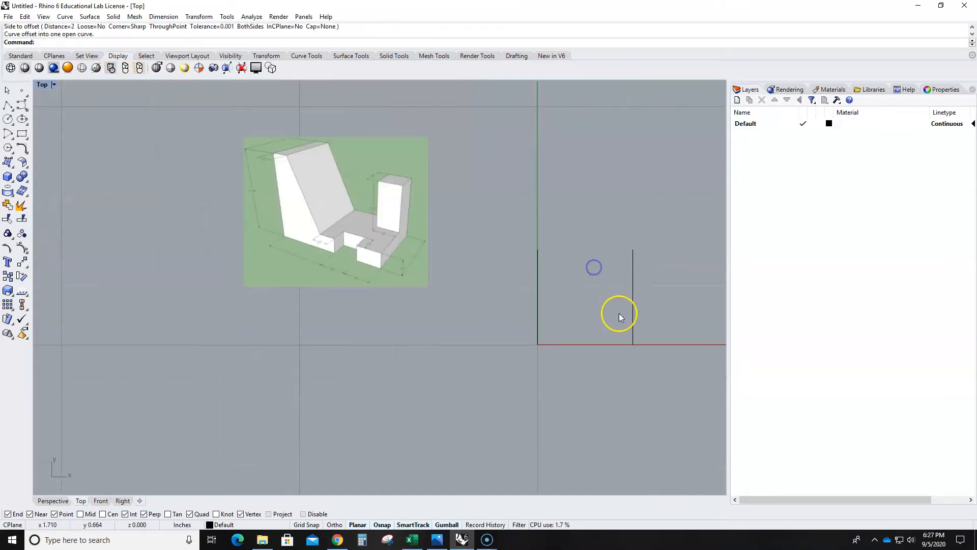
{"action": "right_click_drag", "start_coordinate": [605, 385], "coordinate": [481, 368]}
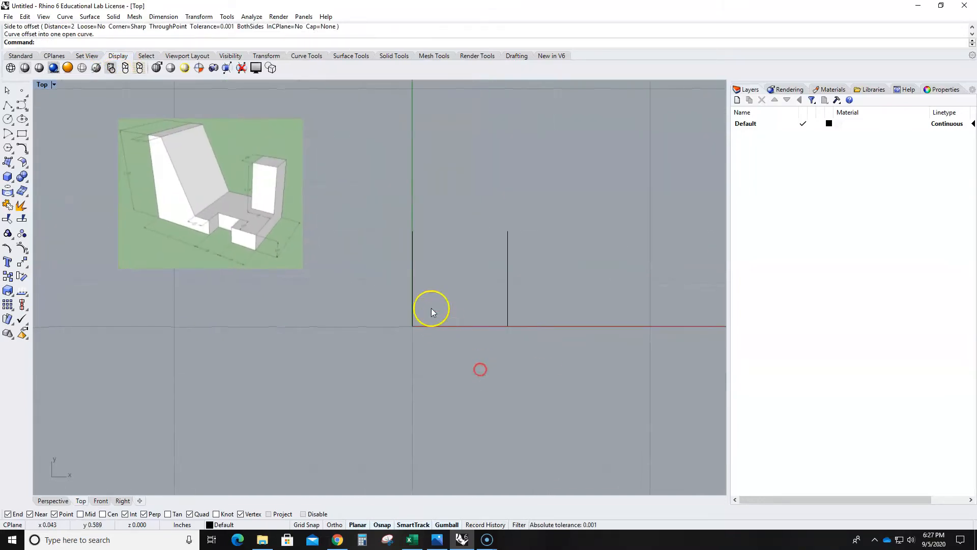
{"action": "scroll", "coordinate": [256, 249], "scroll_direction": "up", "scroll_amount": 8}
{"action": "scroll", "coordinate": [344, 276], "scroll_direction": "down", "scroll_amount": 5}
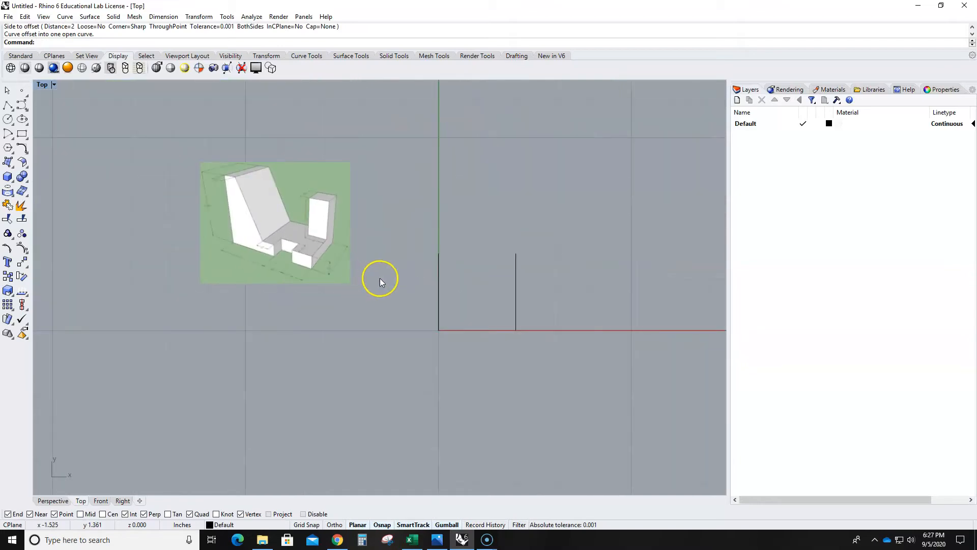
{"action": "key", "text": "Return"}
{"action": "left_click", "coordinate": [80, 42]}
{"action": "type", "text": ".75"}
{"action": "key", "text": "Return"}
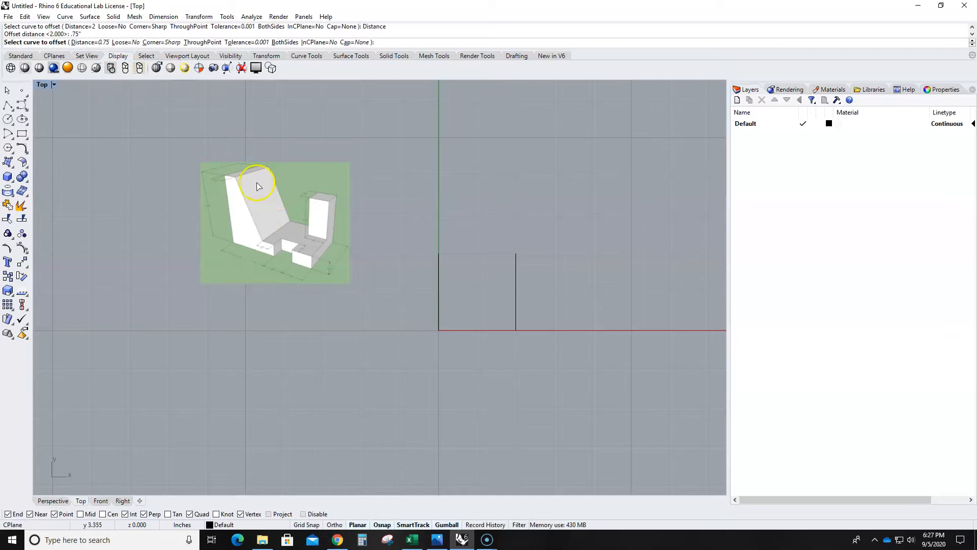
{"action": "left_click", "coordinate": [515, 291]}
{"action": "left_click", "coordinate": [543, 292]}
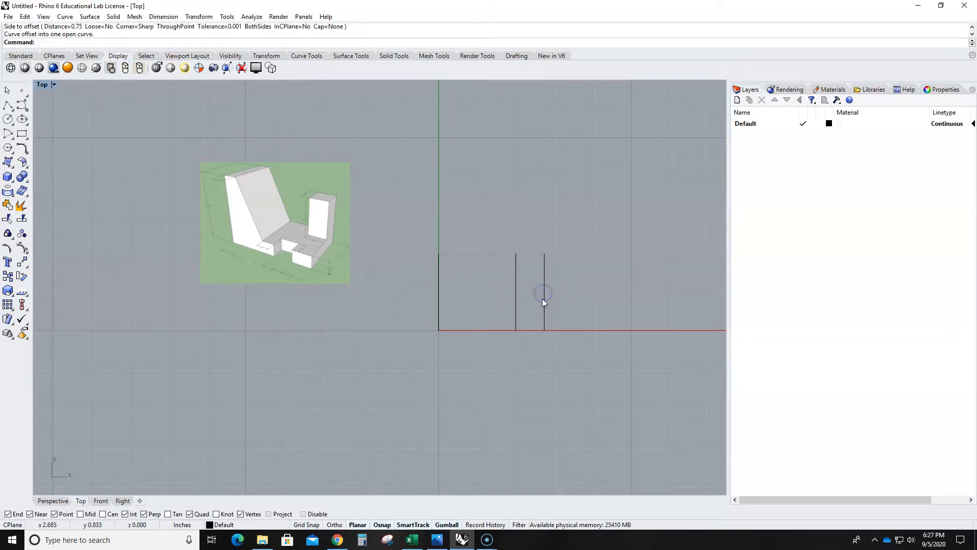
- Offset the newest vertical line another 0.75 inch in the positive X direction
{"action": "key", "text": "Return"}
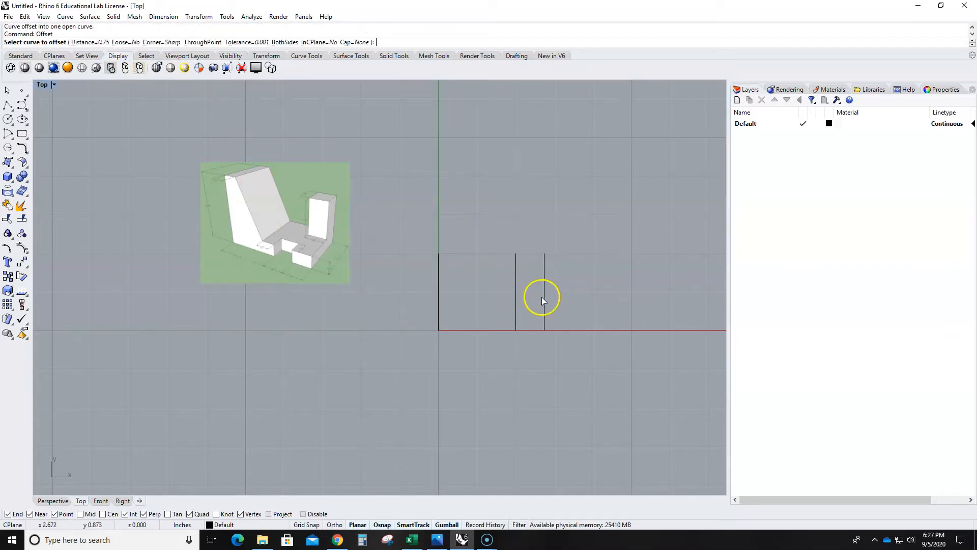
{"action": "left_click", "coordinate": [543, 290]}
{"action": "left_click", "coordinate": [561, 295]}
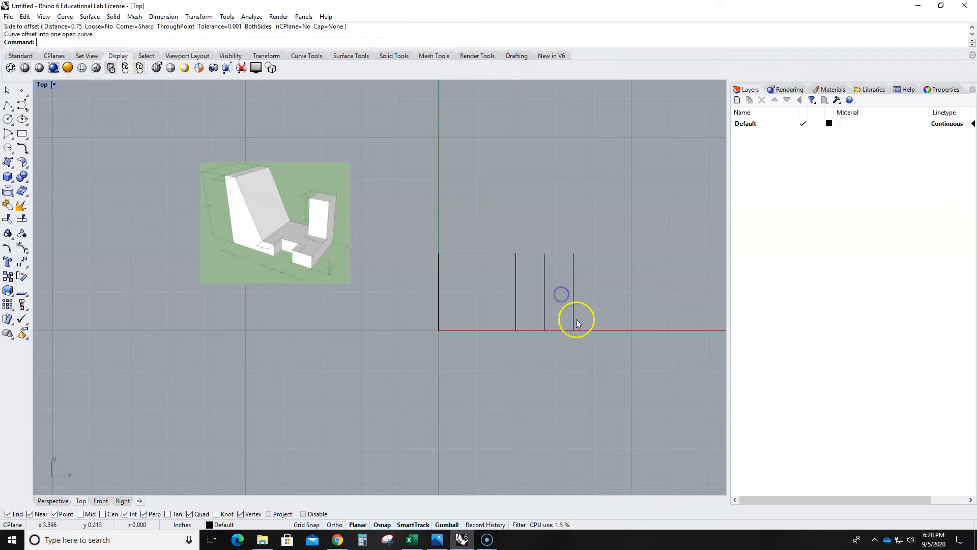
- Offset the vertical line on the Y axis by 0.5 inch in the positive X direction
{"action": "scroll", "coordinate": [438, 336], "scroll_direction": "up", "scroll_amount": 2}
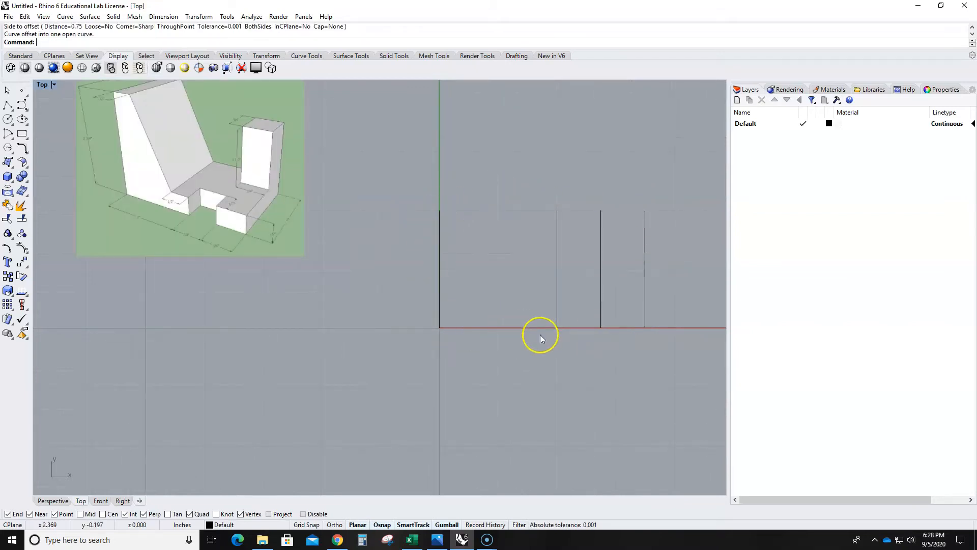
{"action": "scroll", "coordinate": [584, 341], "scroll_direction": "down", "scroll_amount": 4}
{"action": "right_click_drag", "start_coordinate": [625, 388], "coordinate": [595, 392]}
{"action": "scroll", "coordinate": [551, 316], "scroll_direction": "up", "scroll_amount": 3}
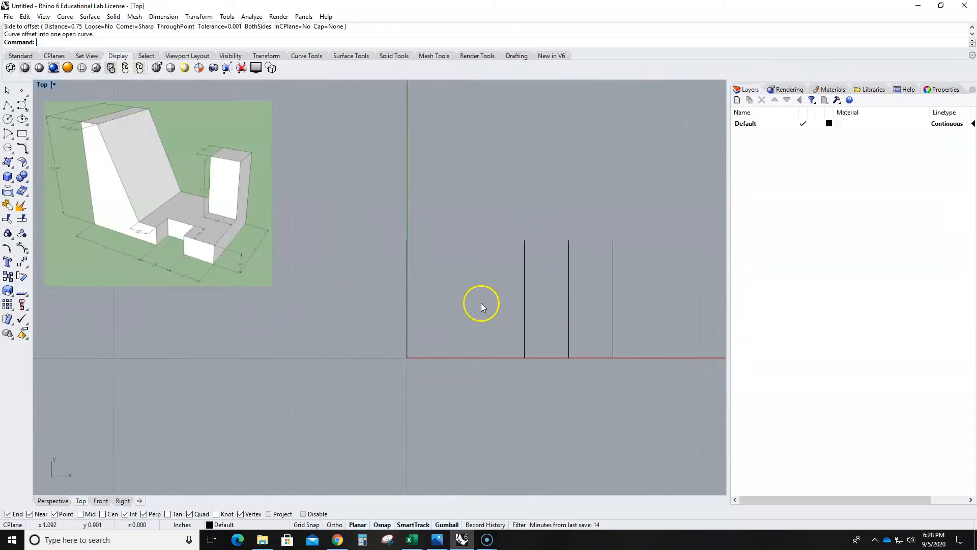
{"action": "scroll", "coordinate": [182, 243], "scroll_direction": "up", "scroll_amount": 1}
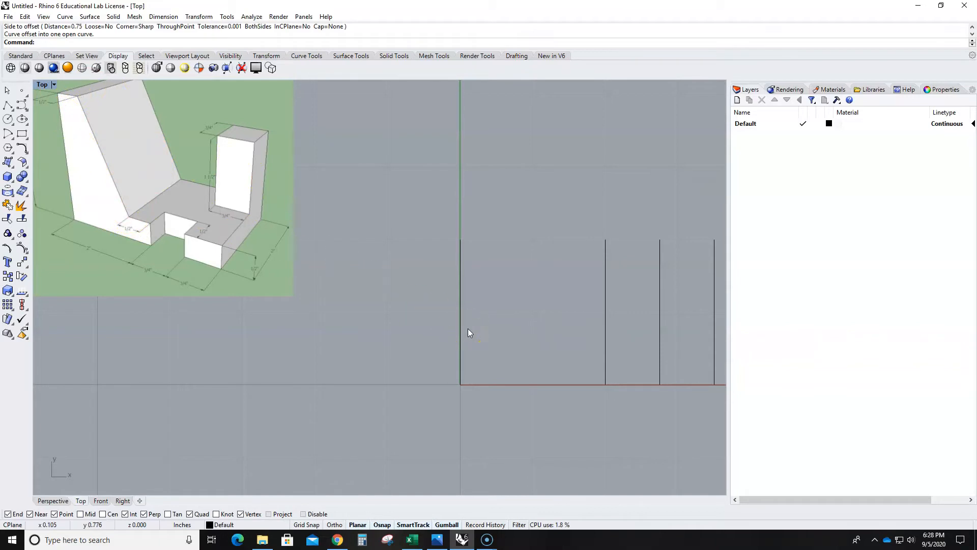
{"action": "type", "text": "Offset"}
{"action": "key", "text": "Return"}
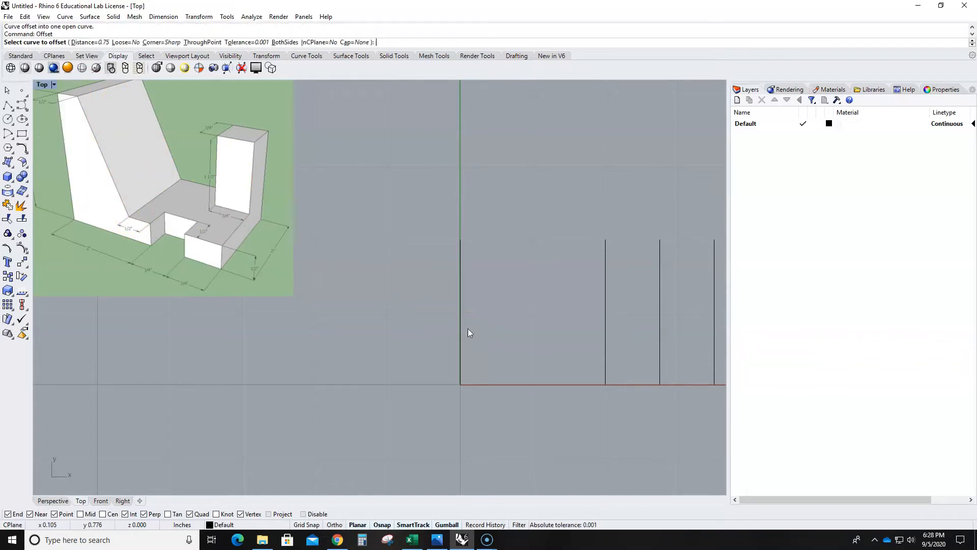
{"action": "left_click", "coordinate": [84, 41]}
{"action": "type", "text": ".5"}
{"action": "key", "text": "Return"}
{"action": "left_click", "coordinate": [460, 292]}
{"action": "left_click", "coordinate": [470, 292]}
- Offset the vertical line at X = 2 inches by 0.5 inch in the negative X direction
{"action": "key", "text": "Return"}
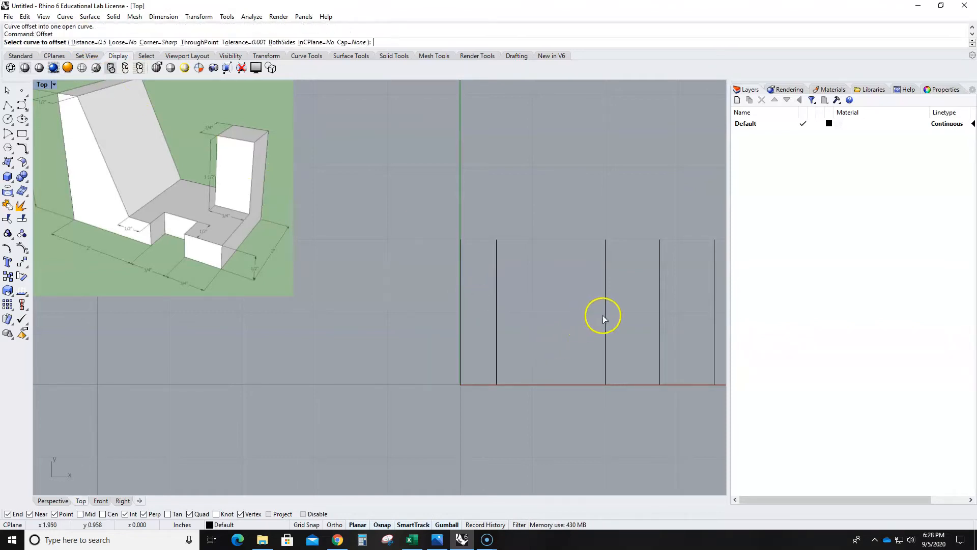
{"action": "left_click", "coordinate": [605, 314]}
{"action": "left_click", "coordinate": [558, 316]}
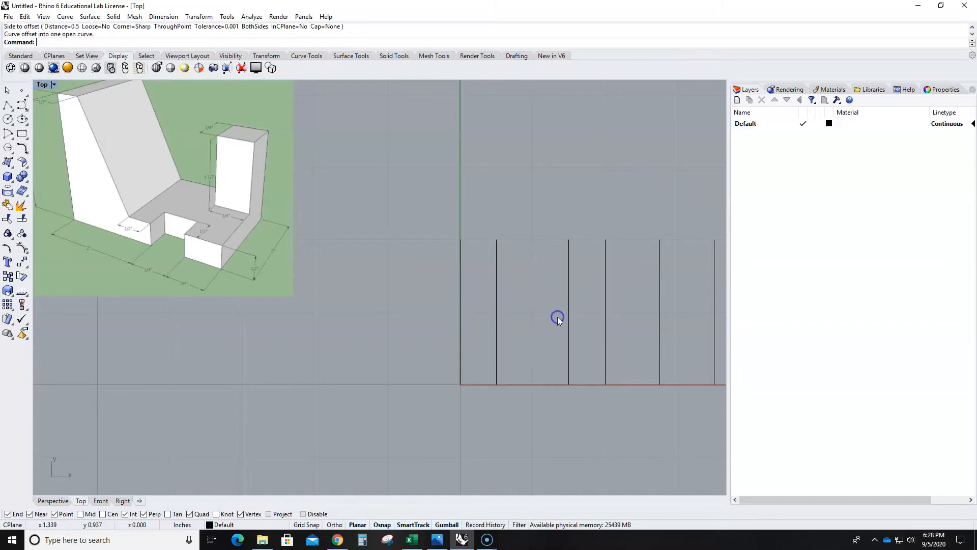
- Create a 0.5-inch-high box from the origin to the upper end of the outermost vertical line at 3.5, 2
{"action": "scroll", "coordinate": [557, 316], "scroll_direction": "down", "scroll_amount": 4}
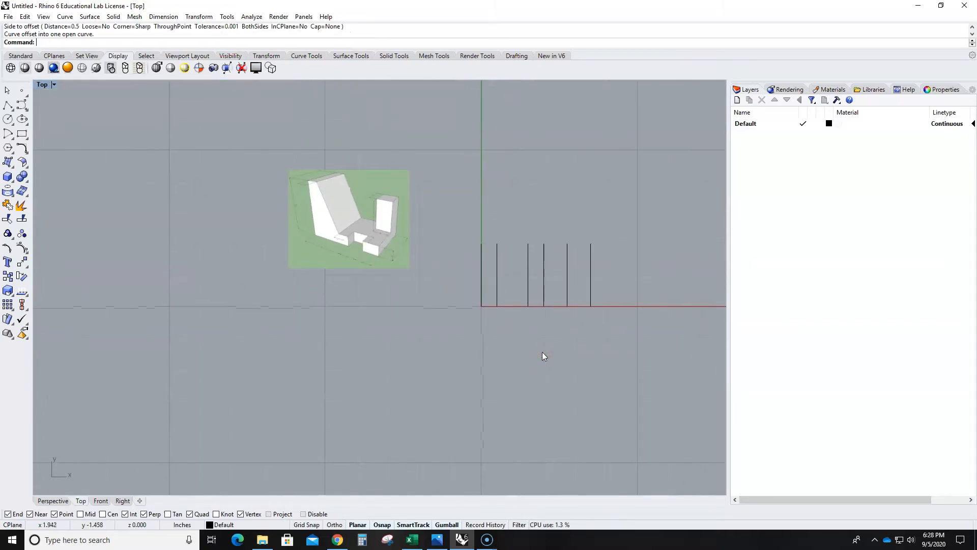
{"action": "scroll", "coordinate": [541, 352], "scroll_direction": "up", "scroll_amount": 3}
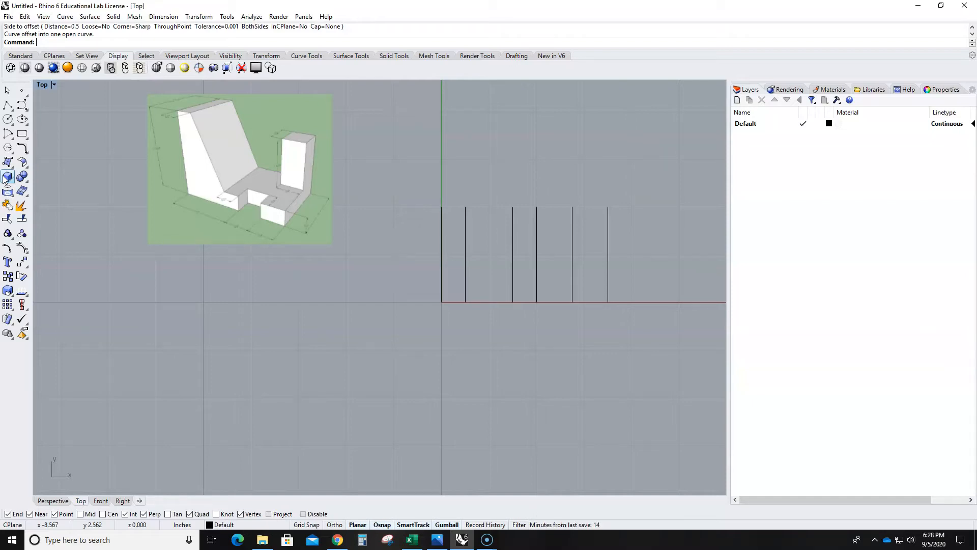
{"action": "left_click", "coordinate": [7, 177]}
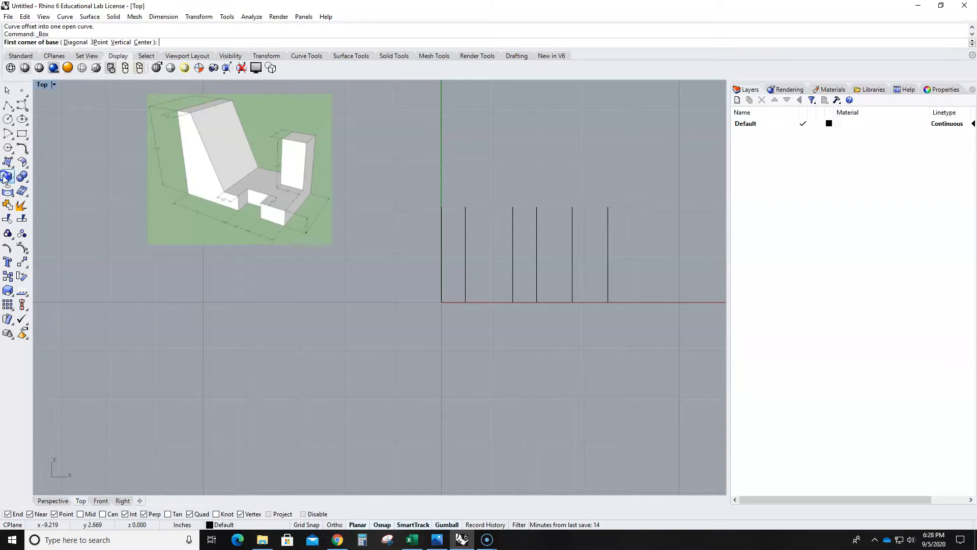
{"action": "left_click", "coordinate": [441, 302]}
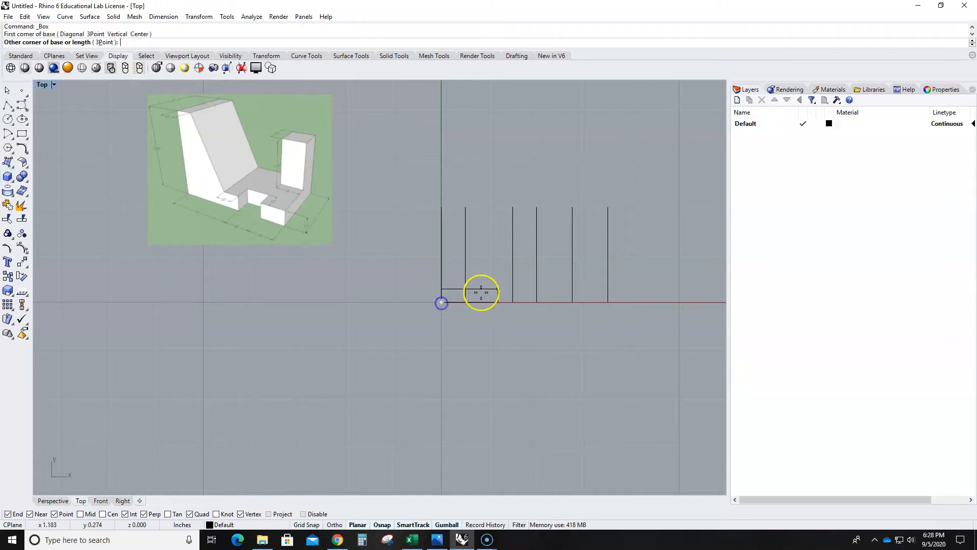
{"action": "left_click", "coordinate": [605, 208]}
{"action": "scroll", "coordinate": [319, 232], "scroll_direction": "up", "scroll_amount": 5}
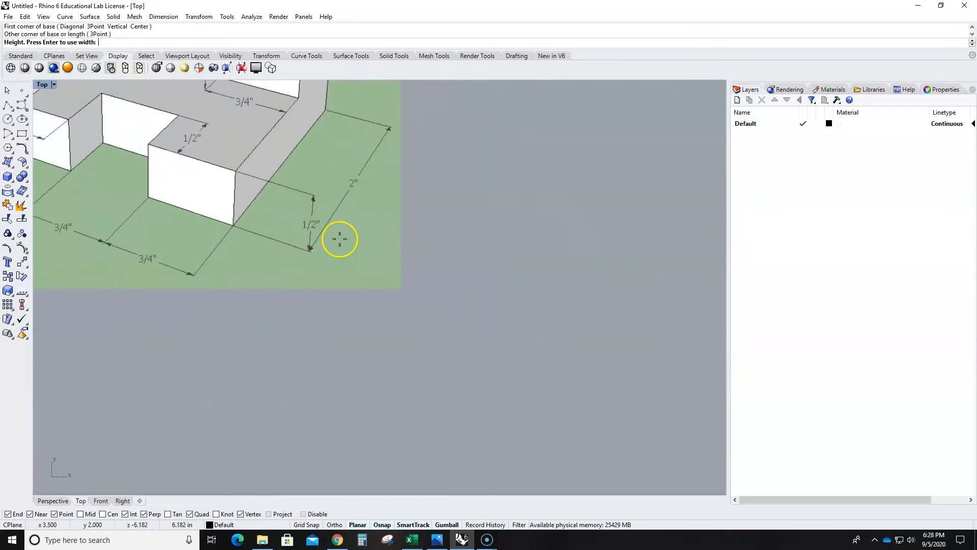
{"action": "scroll", "coordinate": [308, 222], "scroll_direction": "down", "scroll_amount": 5}
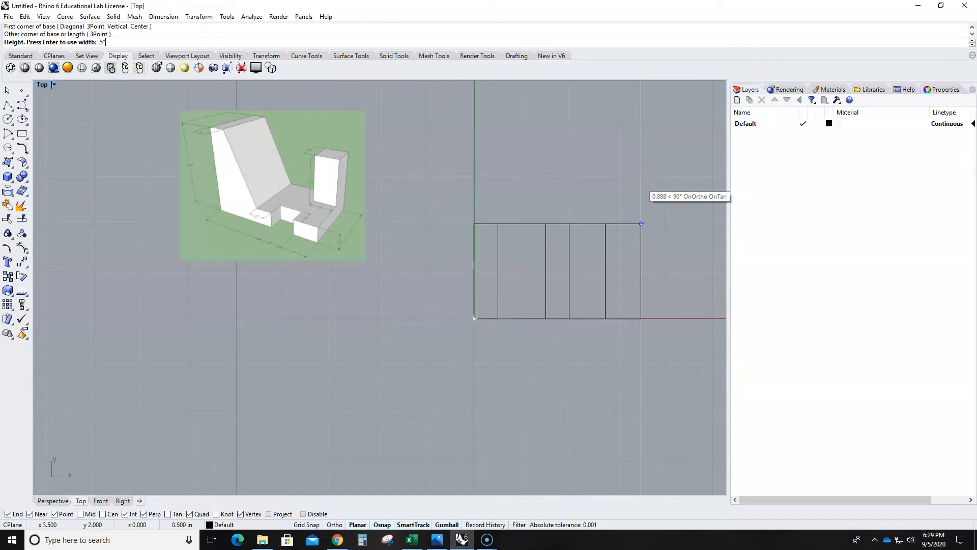
{"action": "left_click", "coordinate": [641, 182]}
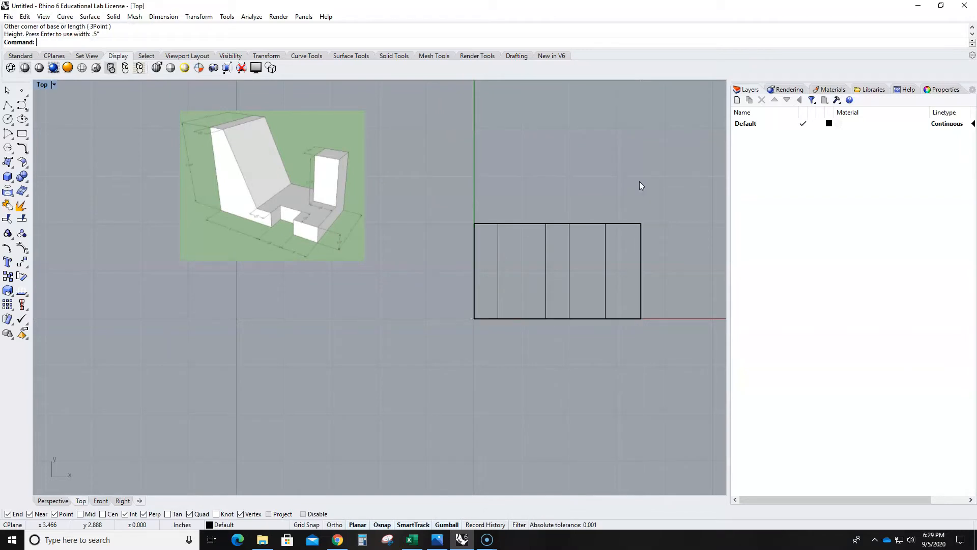
- Inspect the base box in the maximized Perspective view and return to the maximized Top view
{"action": "double_click", "coordinate": [45, 84]}
{"action": "double_click", "coordinate": [399, 86]}
{"action": "right_click_drag", "start_coordinate": [460, 313], "coordinate": [519, 244]}
{"action": "scroll", "coordinate": [321, 309], "scroll_direction": "up", "scroll_amount": 7}
{"action": "right_click_drag", "start_coordinate": [322, 309], "coordinate": [360, 326]}
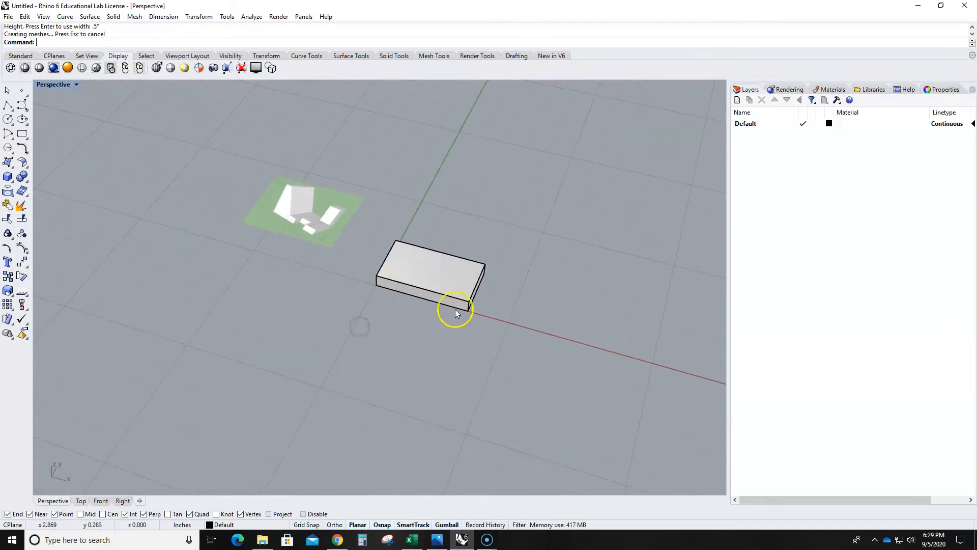
{"action": "double_click", "coordinate": [55, 85]}
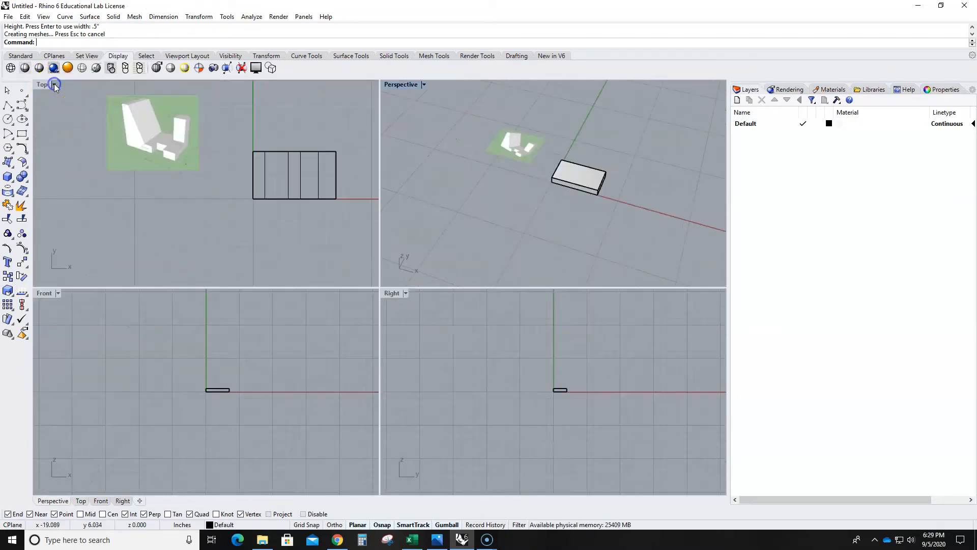
{"action": "double_click", "coordinate": [43, 85]}
- Draw a trial box with a freehand base and 0.5-inch height below the base block, and delete it
{"action": "right_click_drag", "start_coordinate": [610, 423], "coordinate": [521, 337]}
{"action": "left_click", "coordinate": [7, 177]}
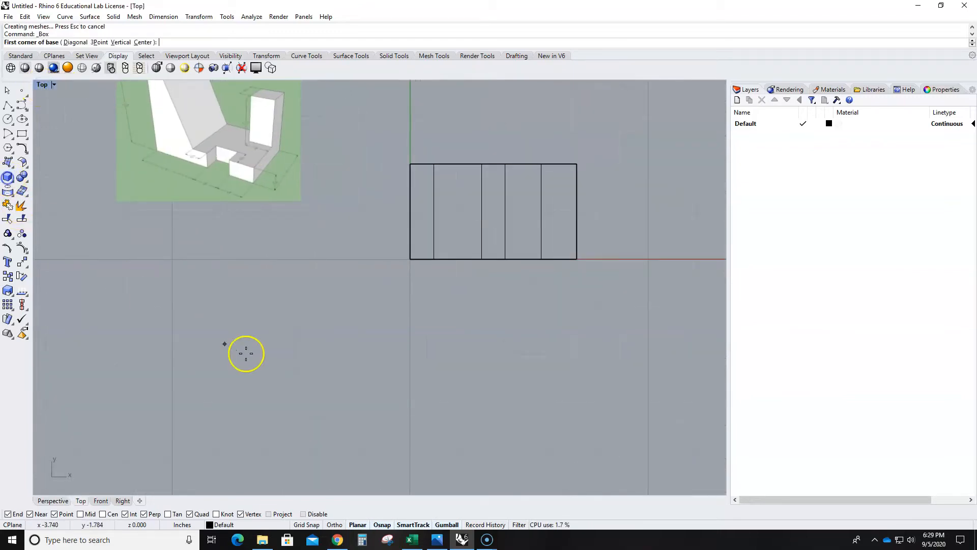
{"action": "left_click", "coordinate": [366, 400]}
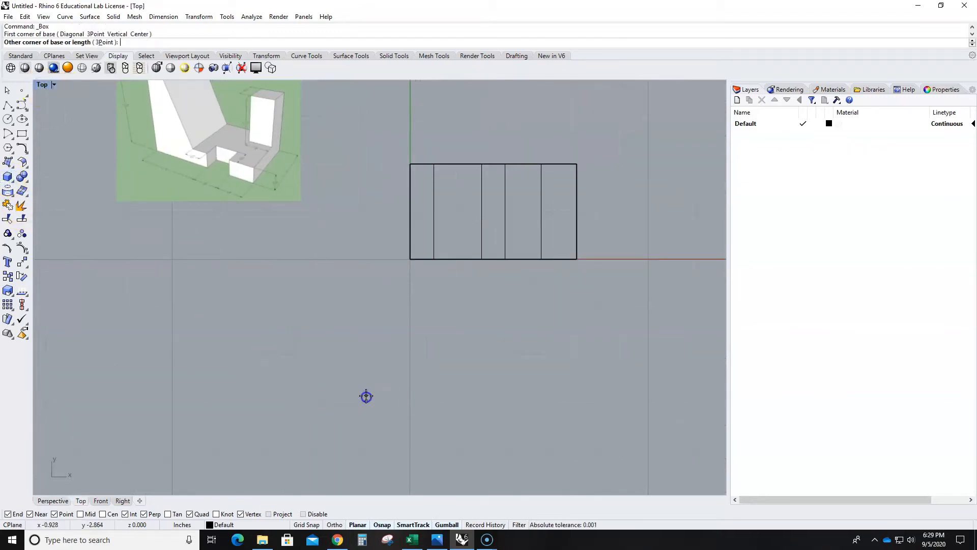
{"action": "left_click", "coordinate": [521, 304]}
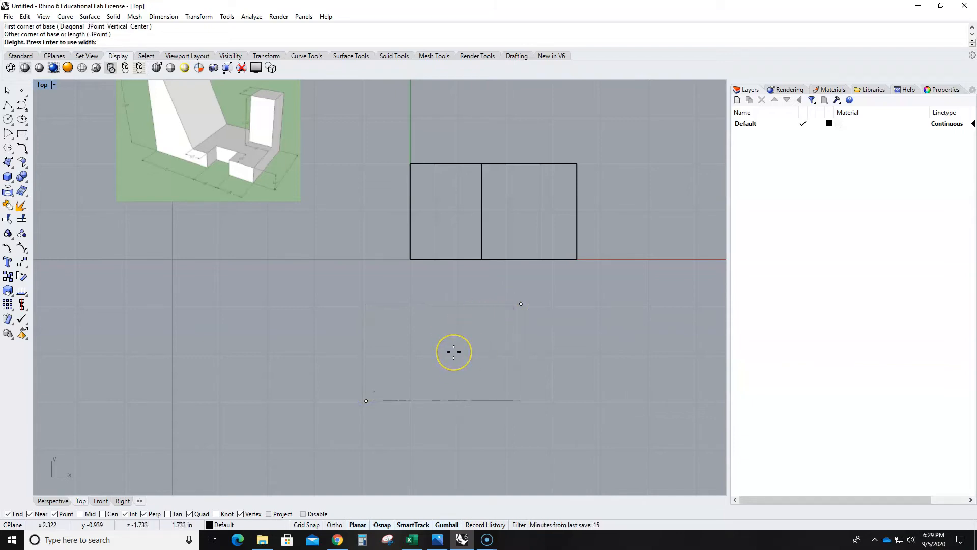
{"action": "type", "text": ".5\""}
{"action": "key", "text": "Return"}
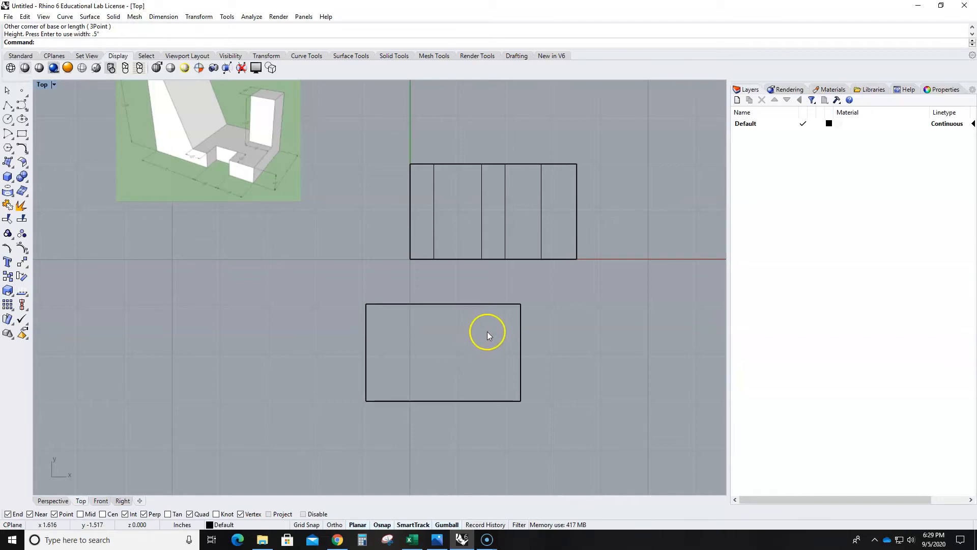
{"action": "left_click", "coordinate": [521, 329]}
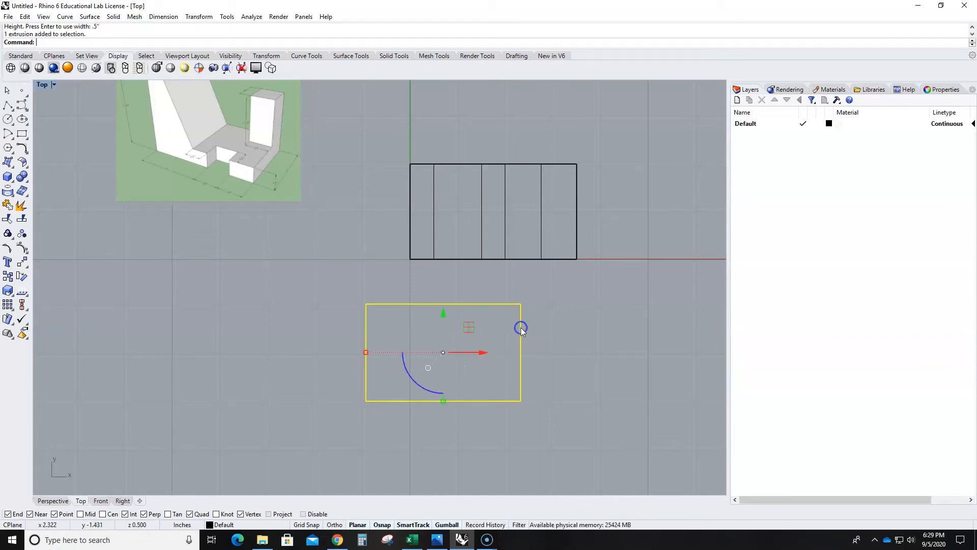
{"action": "key", "text": "Delete"}
- Try to draw the post as a box from the base block's corner at 3.5, 2, entering .75,.75,1.5 as the other corner
{"action": "scroll", "coordinate": [521, 331], "scroll_direction": "down", "scroll_amount": 3}
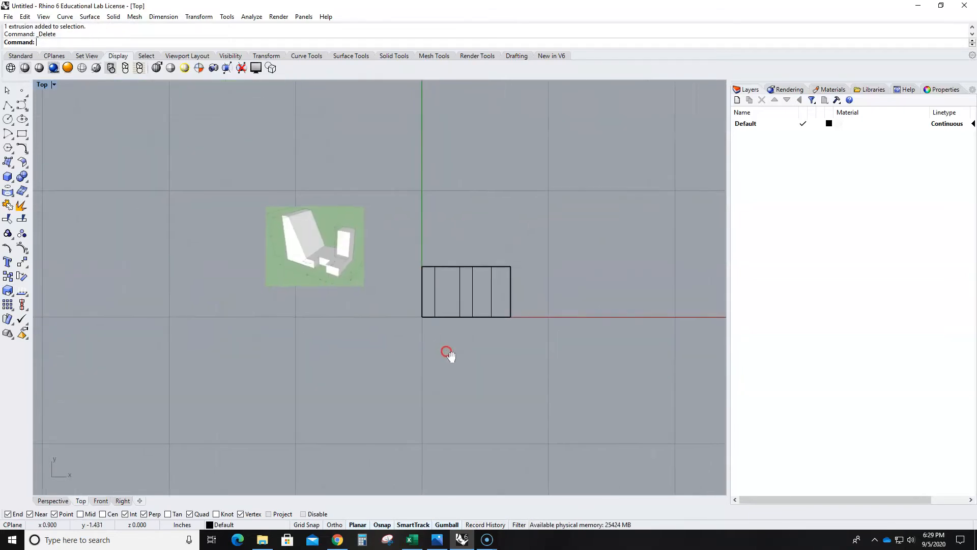
{"action": "scroll", "coordinate": [366, 288], "scroll_direction": "up", "scroll_amount": 3}
{"action": "scroll", "coordinate": [302, 259], "scroll_direction": "up", "scroll_amount": 3}
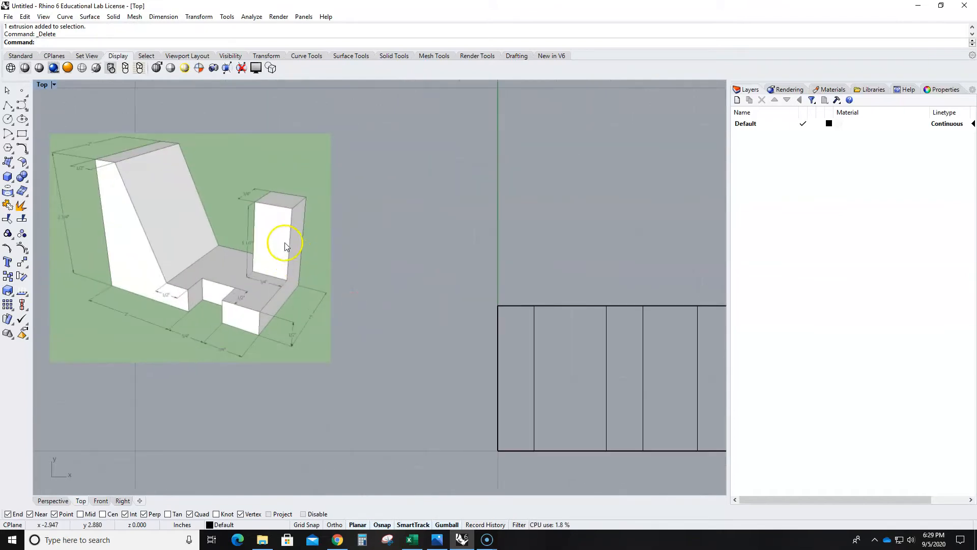
{"action": "right_click_drag", "start_coordinate": [335, 236], "coordinate": [283, 252]}
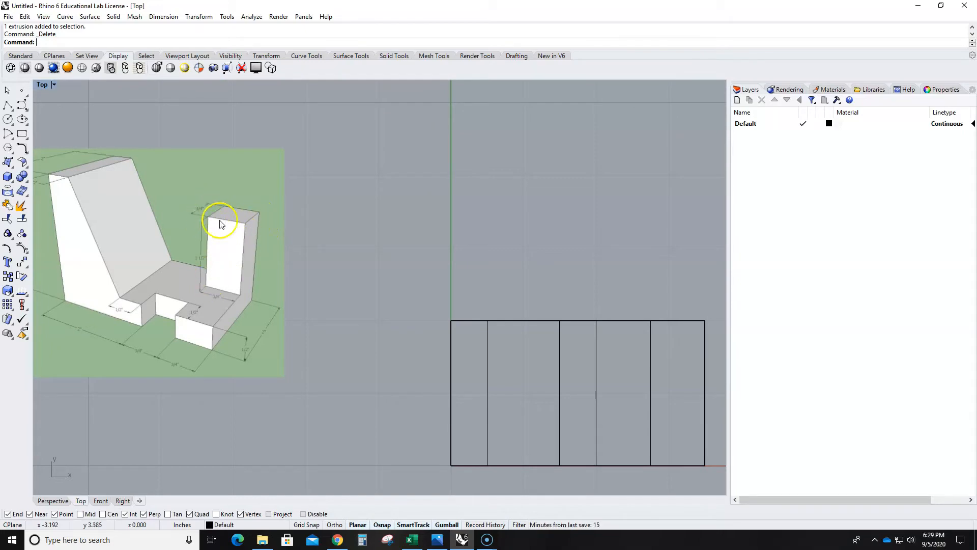
{"action": "scroll", "coordinate": [280, 261], "scroll_direction": "down", "scroll_amount": 3}
{"action": "left_click", "coordinate": [7, 176]}
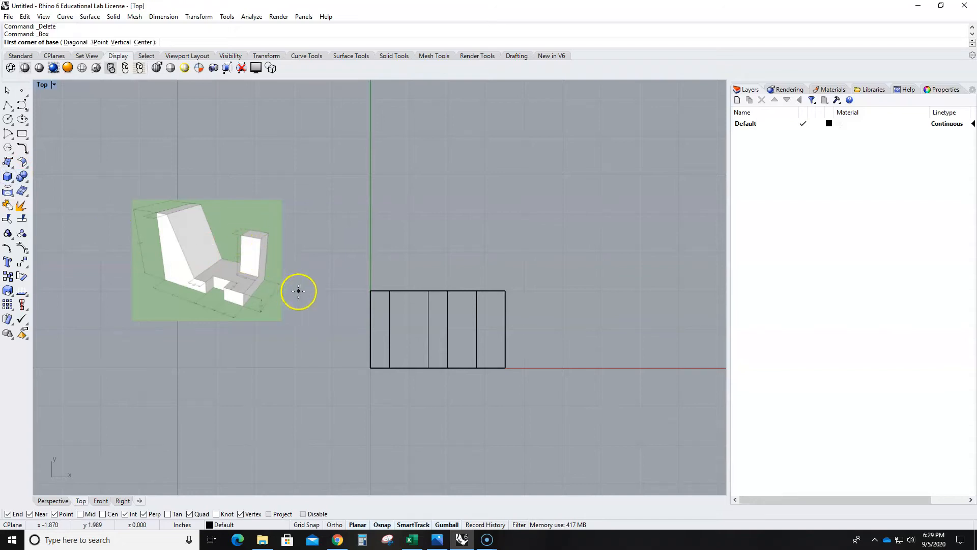
{"action": "scroll", "coordinate": [486, 305], "scroll_direction": "up", "scroll_amount": 2}
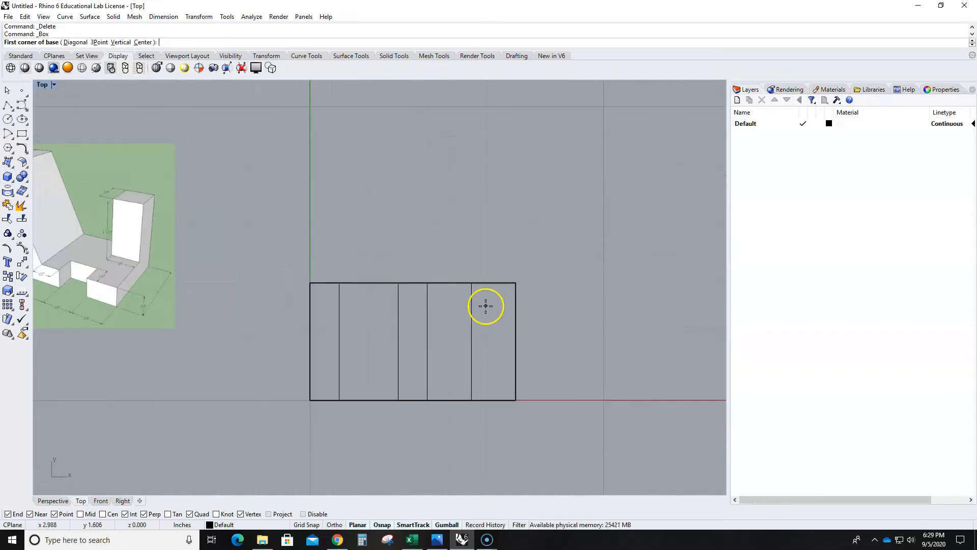
{"action": "left_click", "coordinate": [515, 281]}
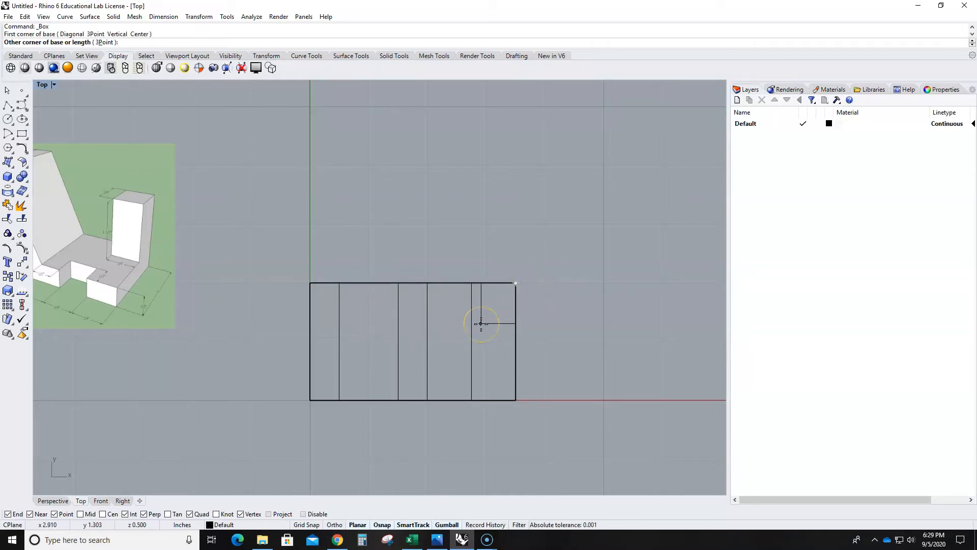
{"action": "scroll", "coordinate": [481, 323], "scroll_direction": "down", "scroll_amount": 1}
{"action": "type", "text": ".75"}
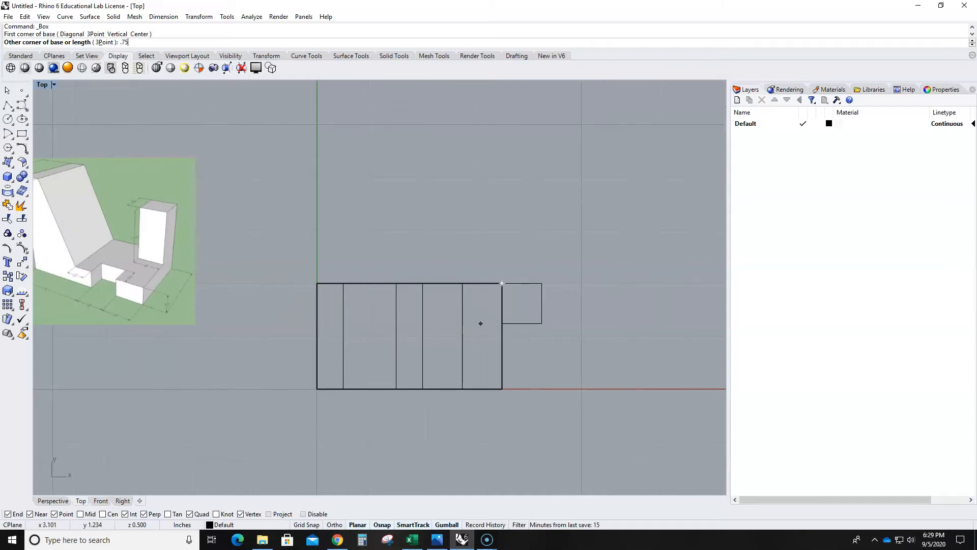
{"action": "type", "text": ",.75"}
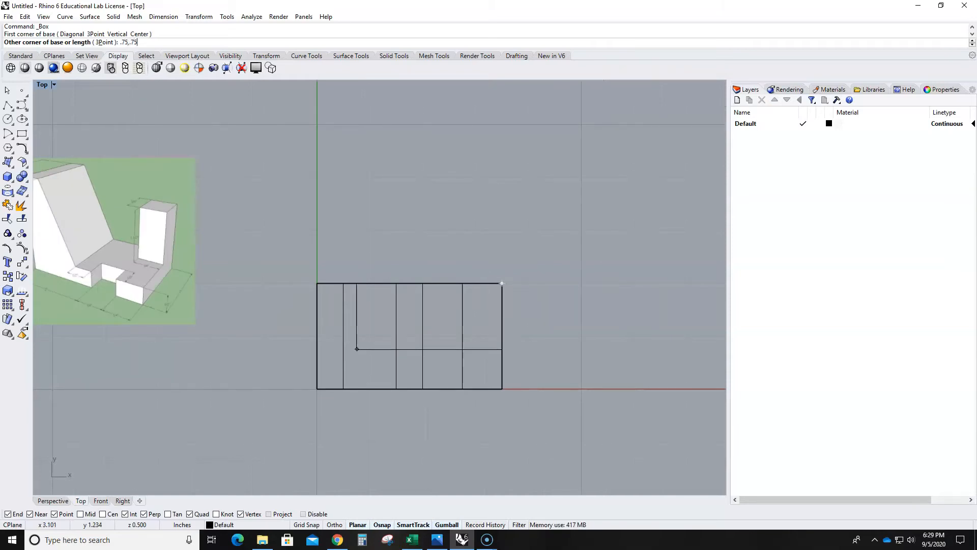
{"action": "type", "text": ",1.5"}
{"action": "key", "text": "Return"}
{"action": "key", "text": "Escape"}
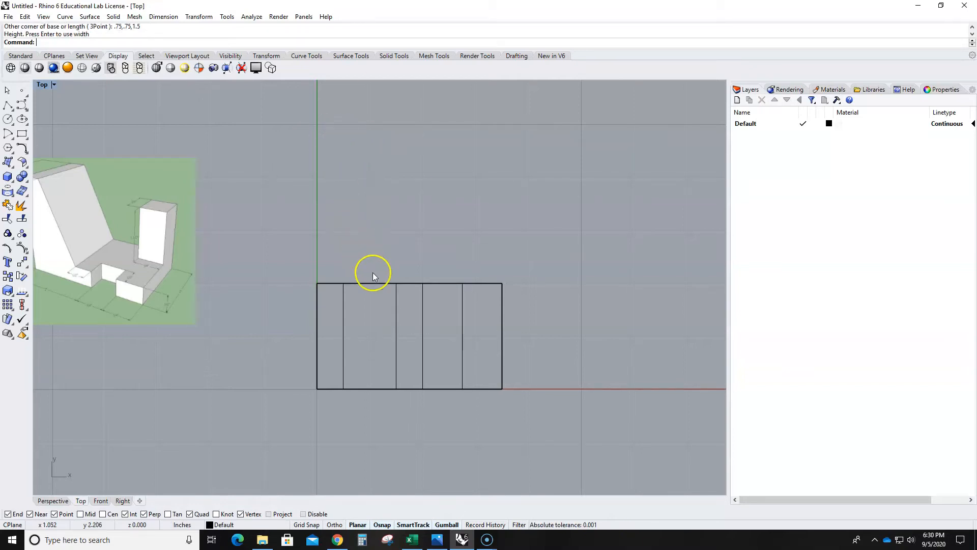
- Undo the last deletion and delete the restored trial box below the base block again
{"action": "key", "text": "ctrl+z"}
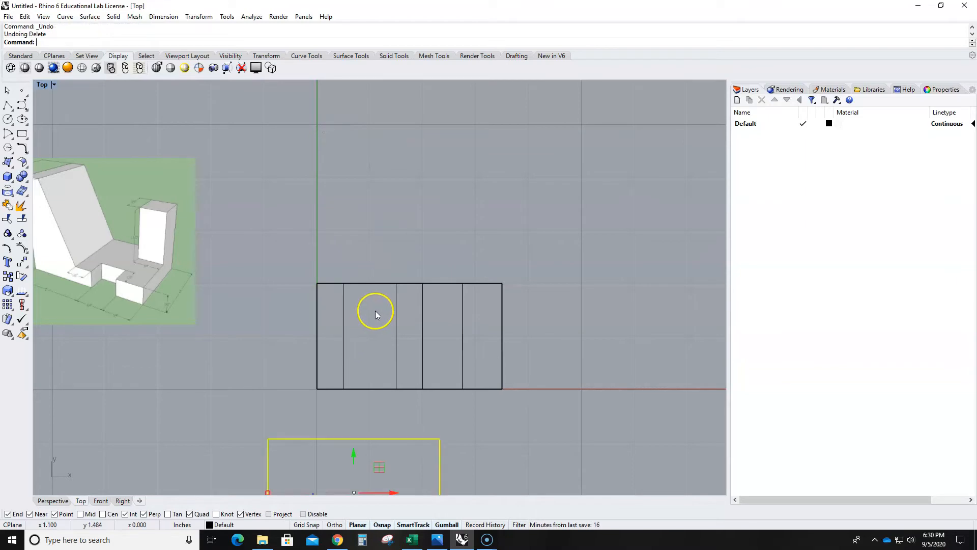
{"action": "scroll", "coordinate": [381, 346], "scroll_direction": "down", "scroll_amount": 3}
{"action": "left_click", "coordinate": [410, 429]}
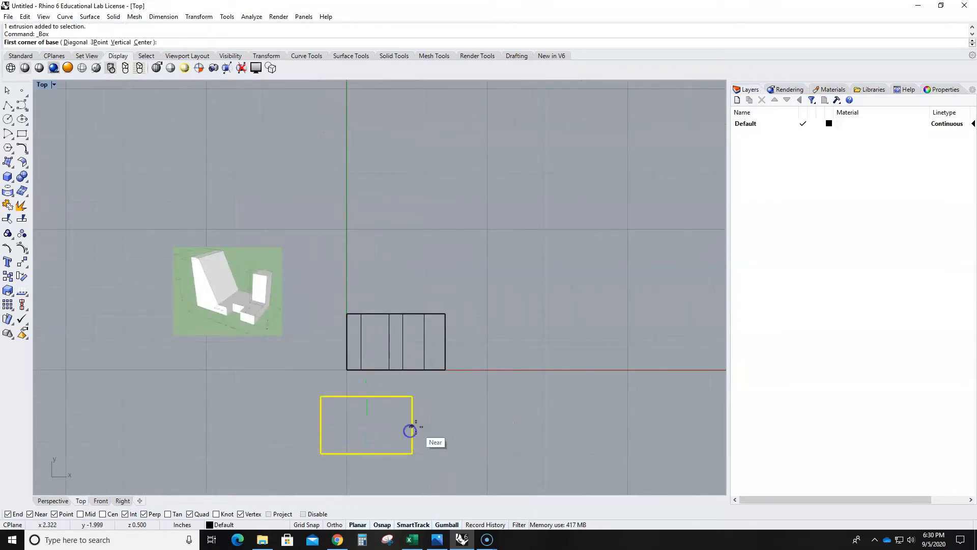
{"action": "left_click_drag", "start_coordinate": [446, 447], "coordinate": [358, 434]}
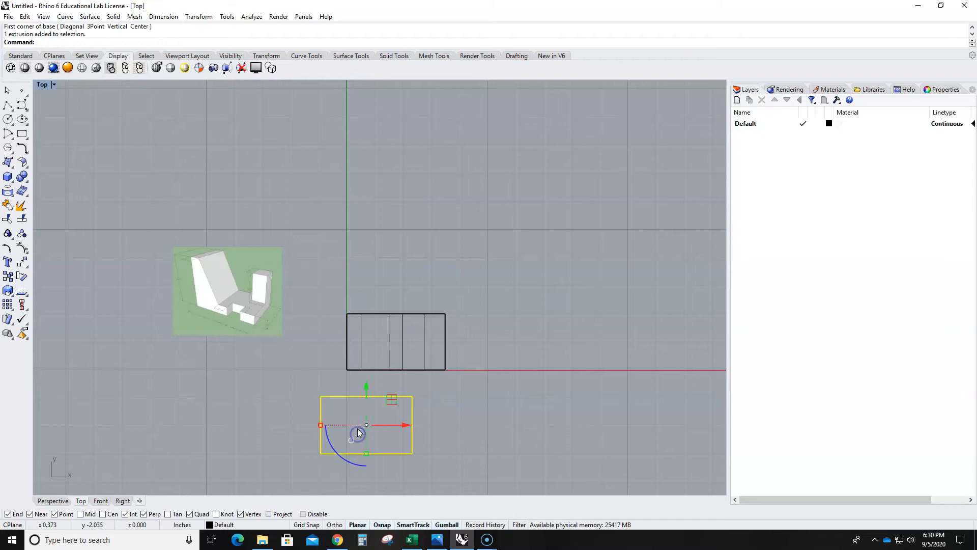
{"action": "key", "text": "Delete"}
{"action": "right_click_drag", "start_coordinate": [450, 406], "coordinate": [452, 381]}
{"action": "scroll", "coordinate": [360, 320], "scroll_direction": "up", "scroll_amount": 6}
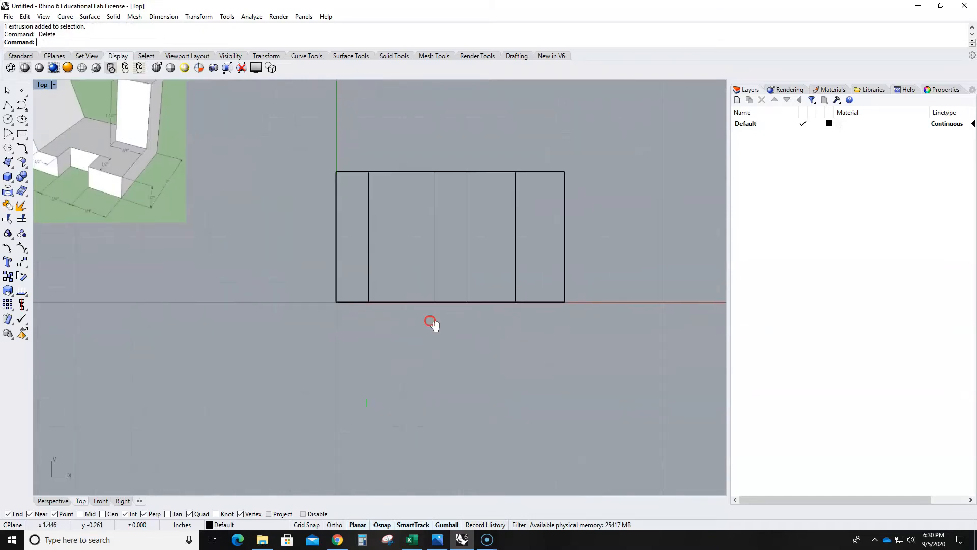
{"action": "right_click_drag", "start_coordinate": [432, 322], "coordinate": [415, 345]}
{"action": "right_click_drag", "start_coordinate": [567, 238], "coordinate": [476, 249]}
{"action": "scroll", "coordinate": [492, 259], "scroll_direction": "down", "scroll_amount": 4}
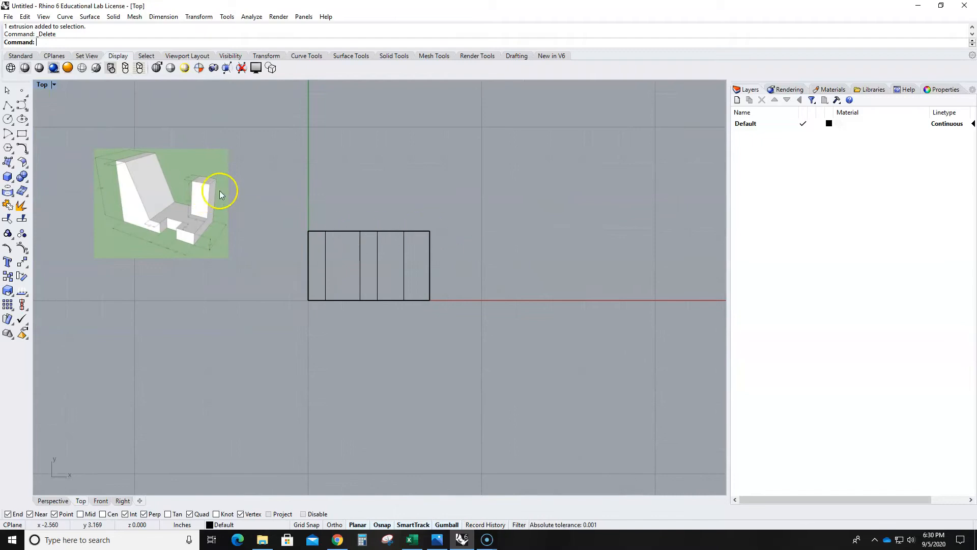
{"action": "left_click", "coordinate": [7, 177]}
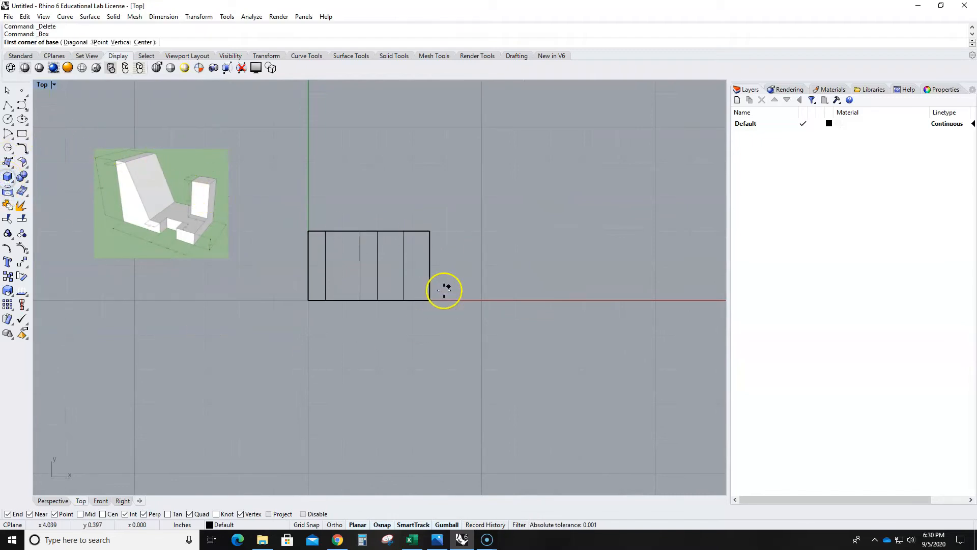
{"action": "left_click", "coordinate": [474, 264]}
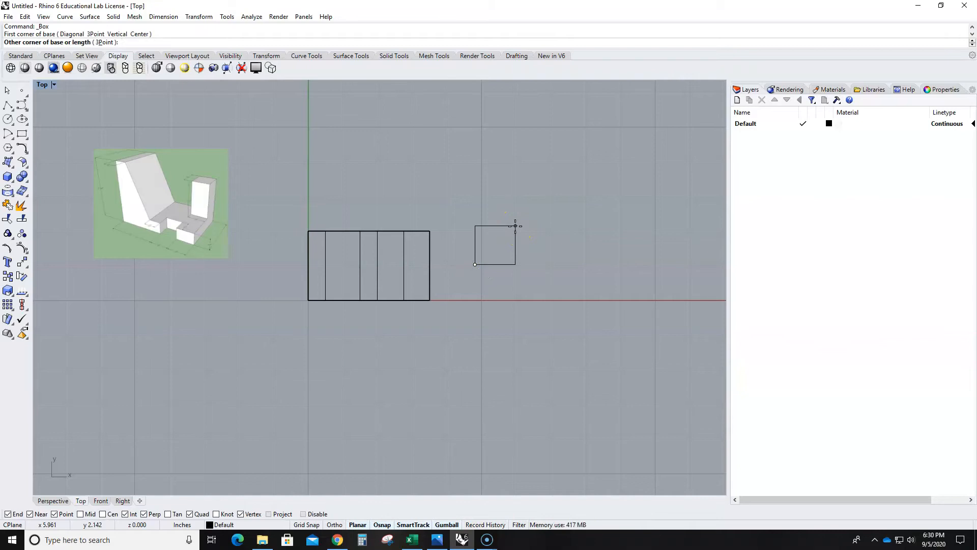
{"action": "right_click", "coordinate": [478, 229]}
- Try to draw a box in the empty area beside the base block, entering .75",.75 as the other corner of its base
{"action": "right_click", "coordinate": [355, 164]}
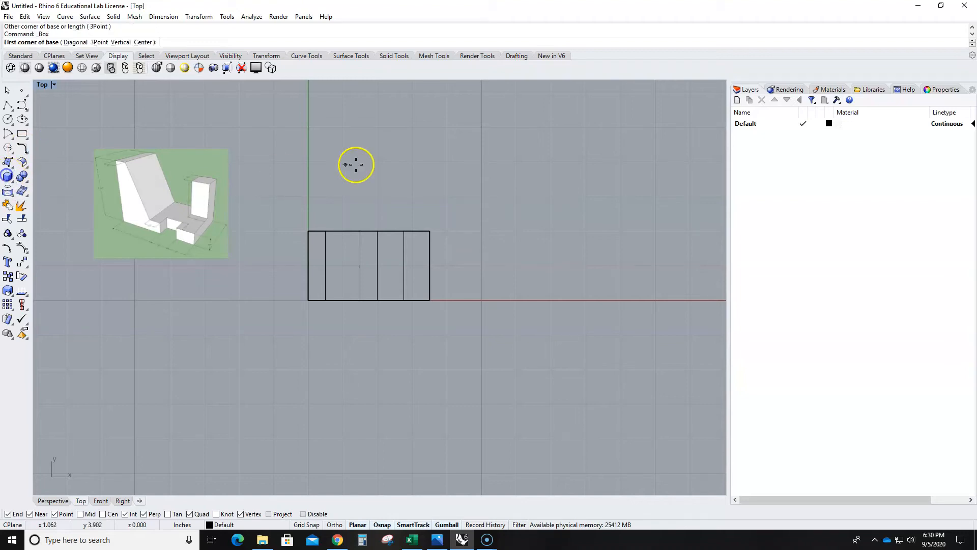
{"action": "left_click", "coordinate": [496, 189]}
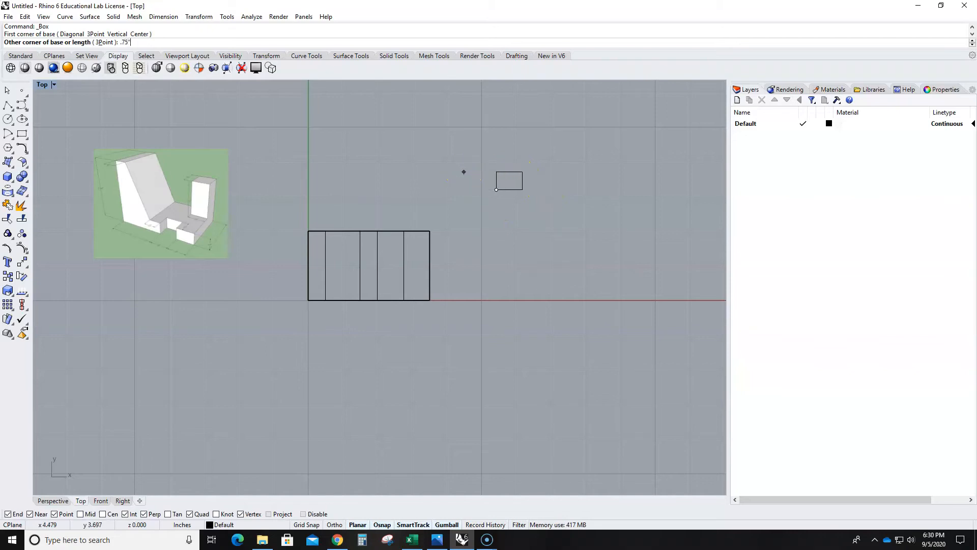
{"action": "type", "text": ".75"}
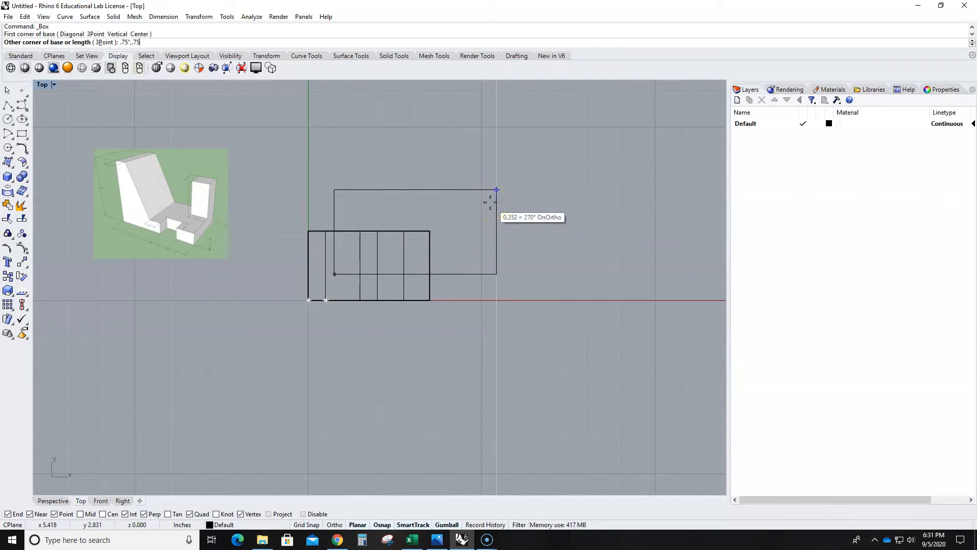
{"action": "key", "text": "Return"}
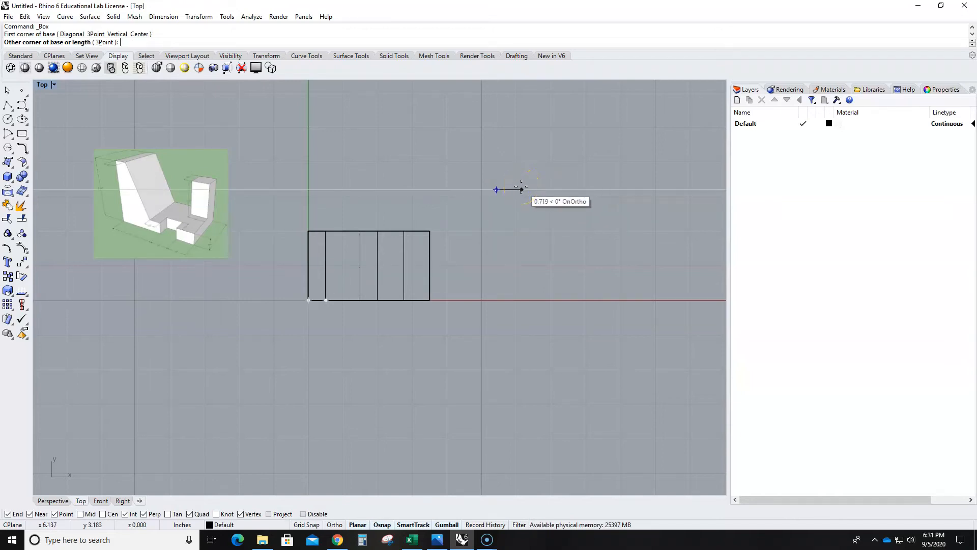
{"action": "key", "text": "Escape"}
- Create the post as a box in the empty area beside the base block, with relative corner @.75,.75 and a height of 1.5 inches
{"action": "left_click", "coordinate": [7, 176]}
{"action": "left_click", "coordinate": [461, 217]}
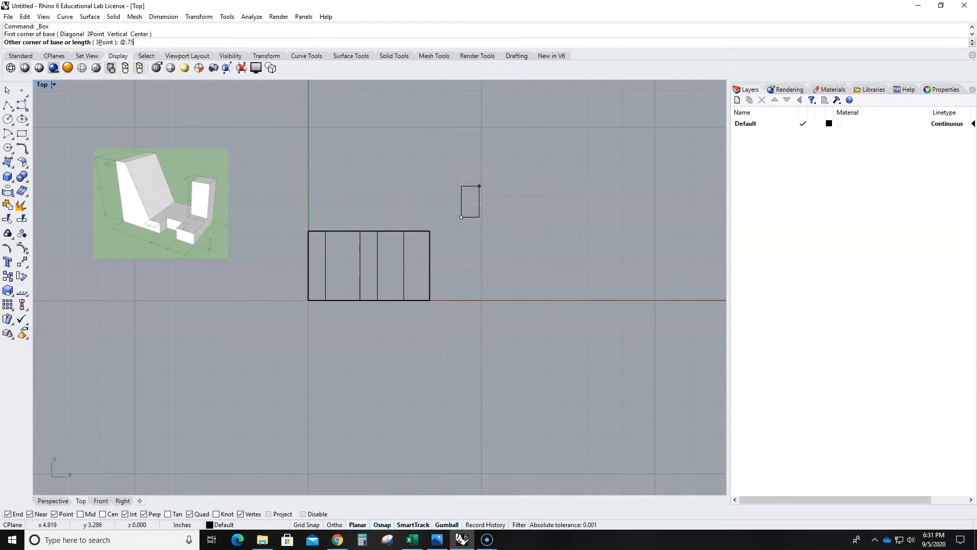
{"action": "key", "text": "Return"}
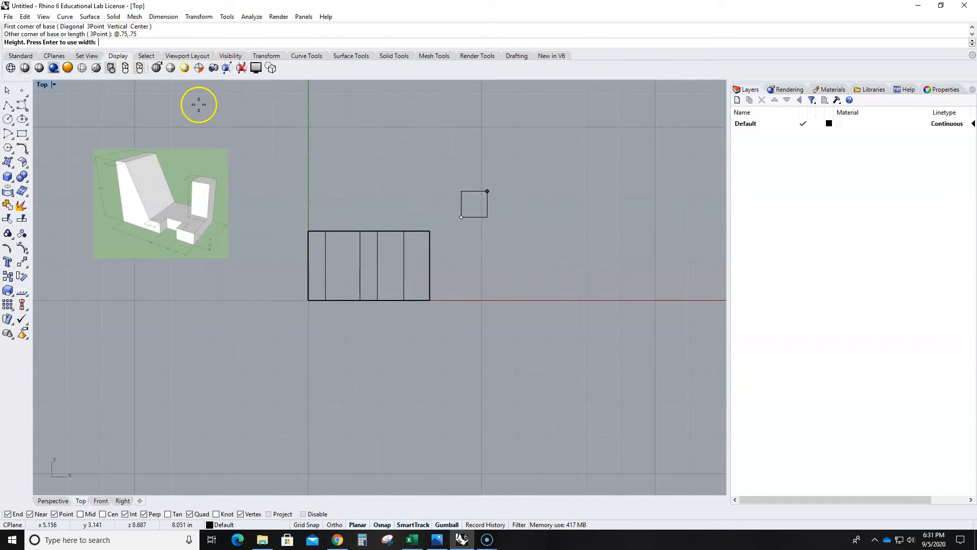
{"action": "scroll", "coordinate": [183, 208], "scroll_direction": "up", "scroll_amount": 3}
{"action": "scroll", "coordinate": [262, 222], "scroll_direction": "down", "scroll_amount": 4}
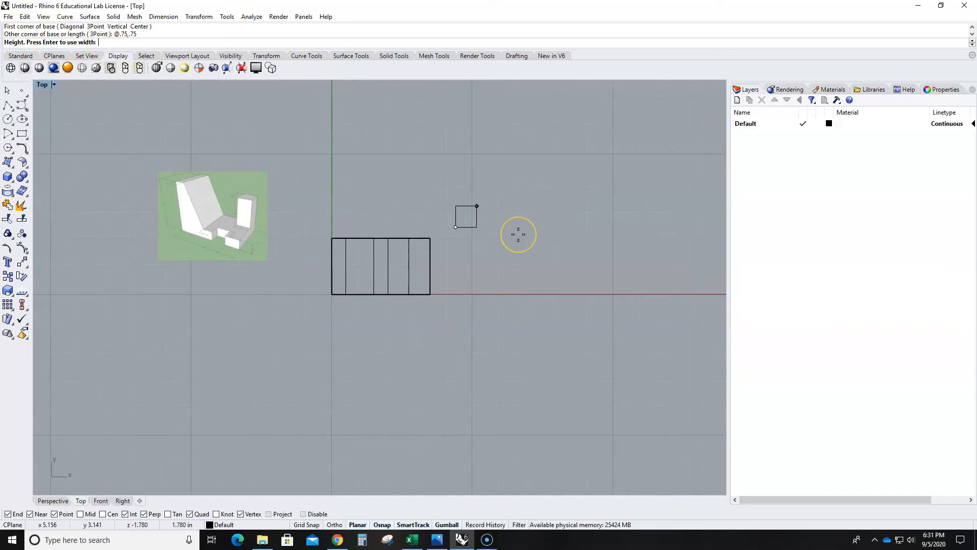
{"action": "key", "text": "Return"}
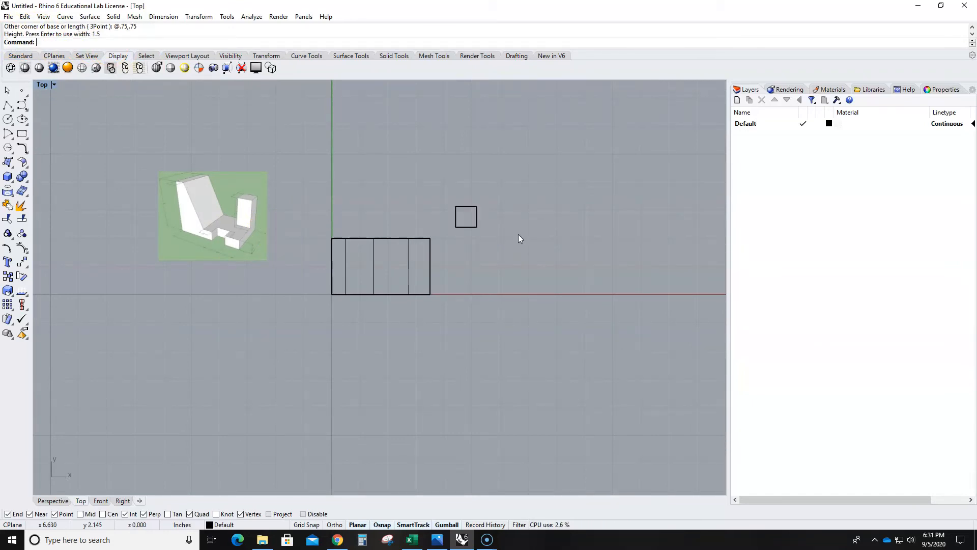
- In the maximized Perspective view, move the post from its lower outer back corner to the matching top corner of the base block
{"action": "double_click", "coordinate": [43, 85]}
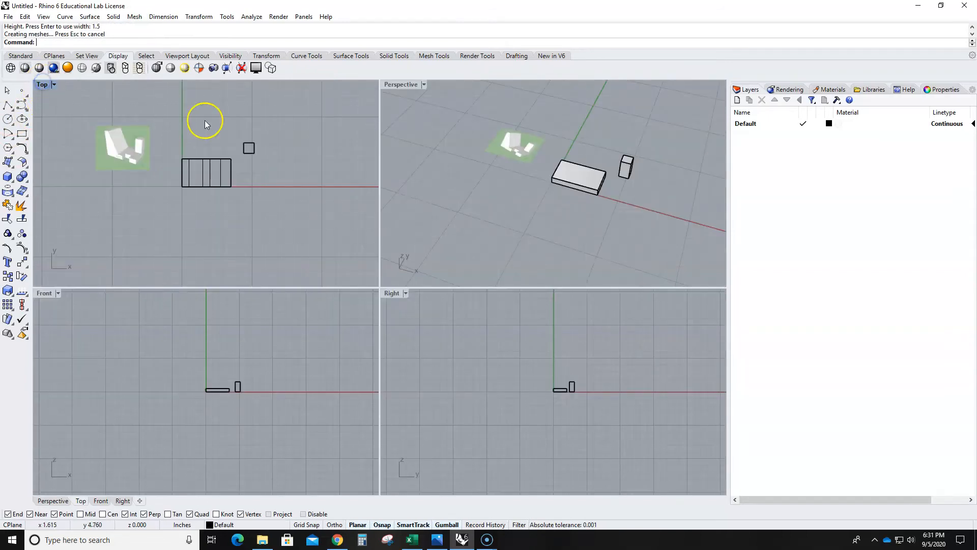
{"action": "double_click", "coordinate": [394, 85]}
{"action": "scroll", "coordinate": [530, 314], "scroll_direction": "up", "scroll_amount": 5}
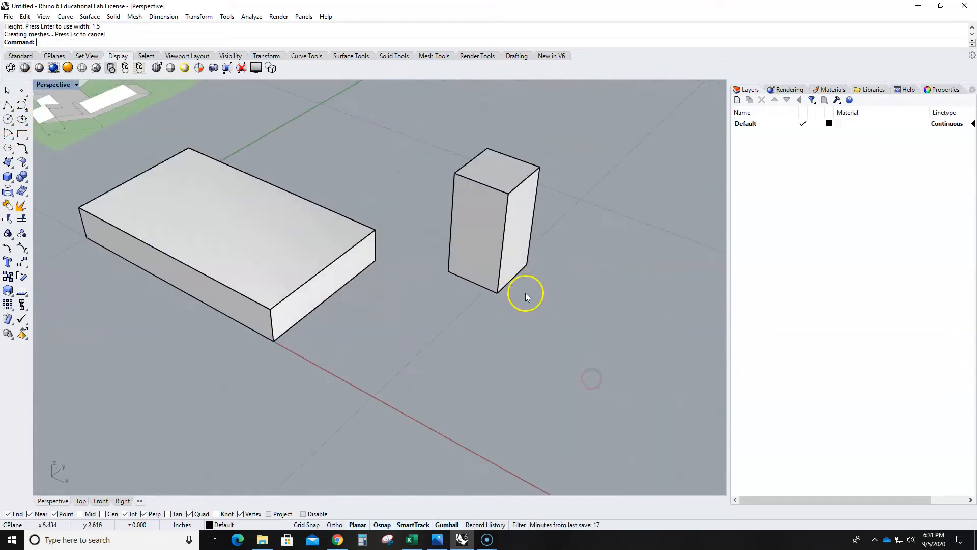
{"action": "left_click", "coordinate": [503, 283]}
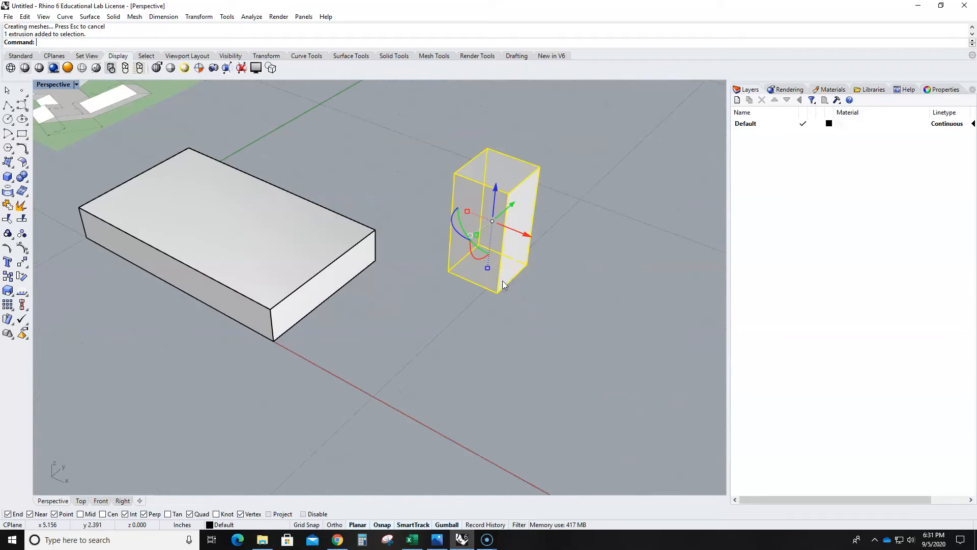
{"action": "key", "text": "Return"}
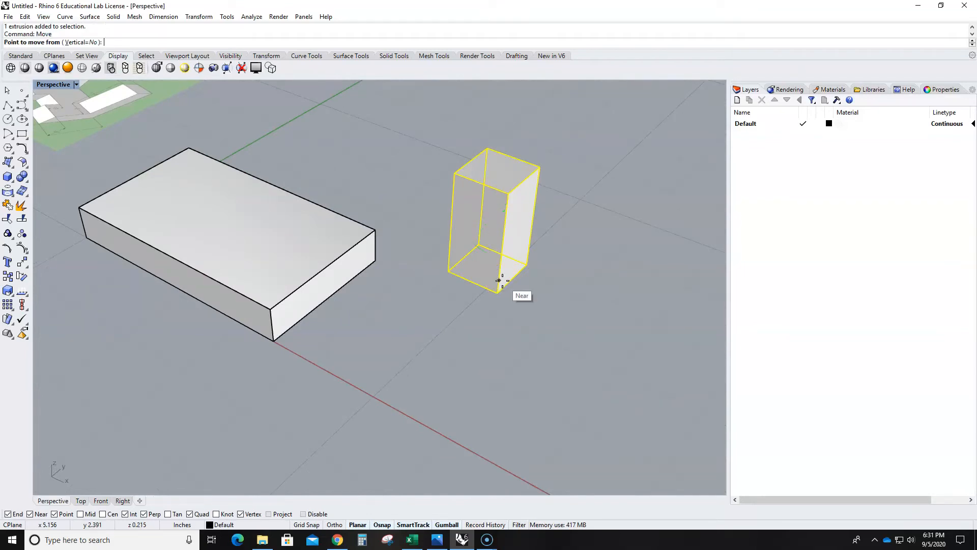
{"action": "left_click", "coordinate": [527, 265]}
{"action": "left_click", "coordinate": [379, 231]}
{"action": "scroll", "coordinate": [396, 310], "scroll_direction": "down", "scroll_amount": 8}
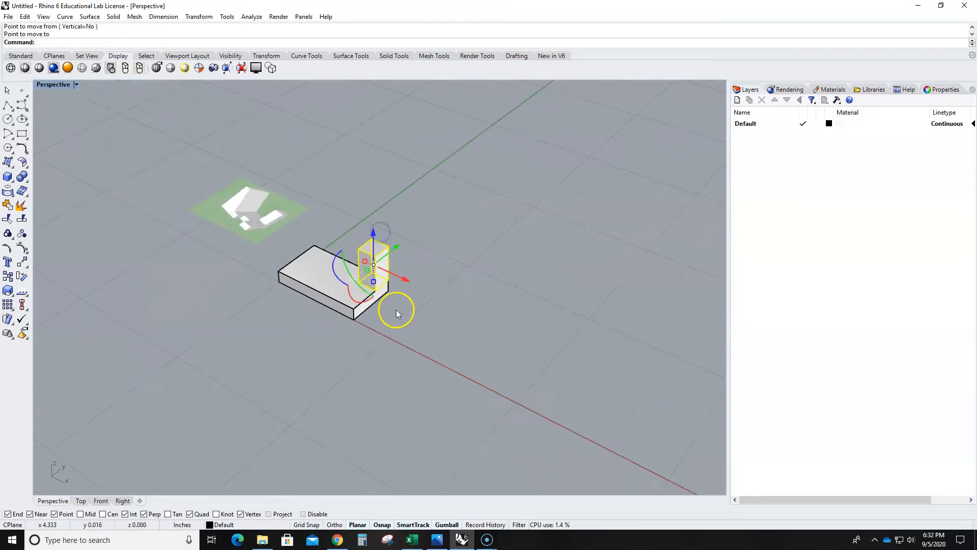
{"action": "right_click_drag", "start_coordinate": [396, 309], "coordinate": [321, 370]}
{"action": "scroll", "coordinate": [264, 298], "scroll_direction": "up", "scroll_amount": 7}
{"action": "right_click_drag", "start_coordinate": [407, 407], "coordinate": [408, 377]}
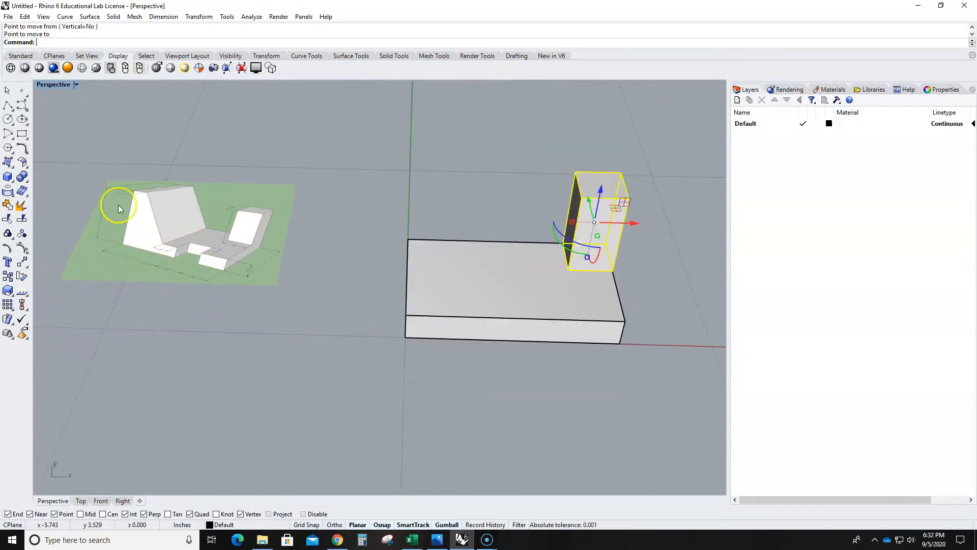
- Return to the maximized Top view, deselect the post, and examine the dimensions in the reference picture
{"action": "double_click", "coordinate": [45, 86]}
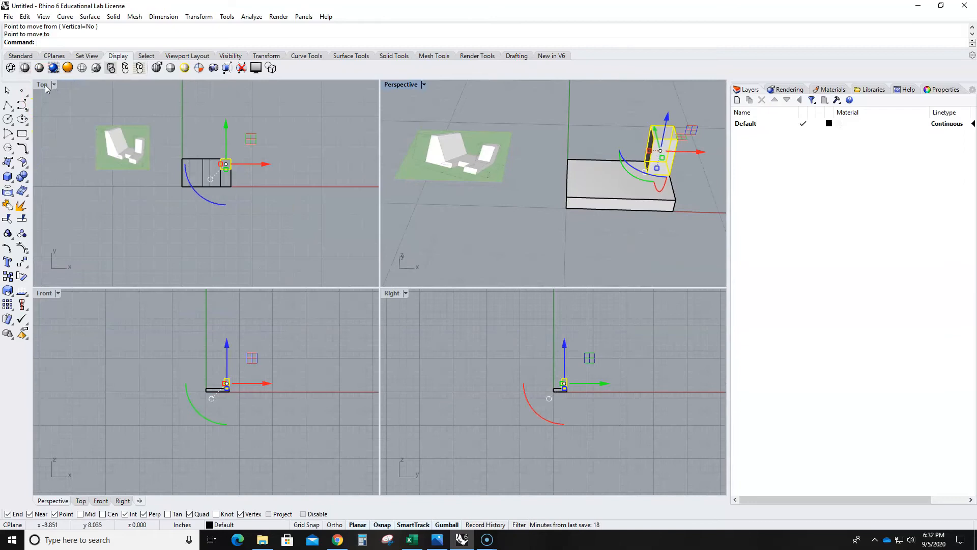
{"action": "double_click", "coordinate": [44, 86]}
{"action": "scroll", "coordinate": [389, 292], "scroll_direction": "up", "scroll_amount": 5}
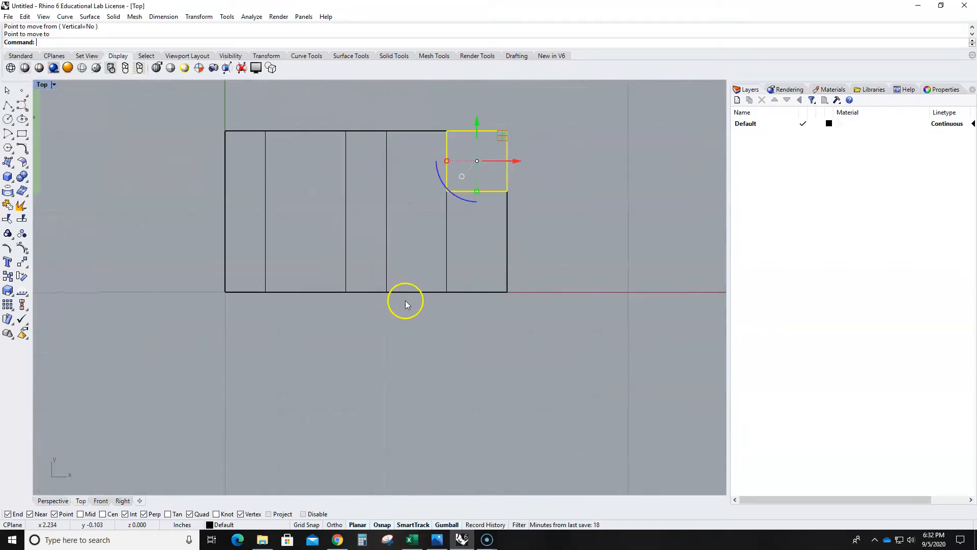
{"action": "right_click_drag", "start_coordinate": [405, 300], "coordinate": [423, 325]}
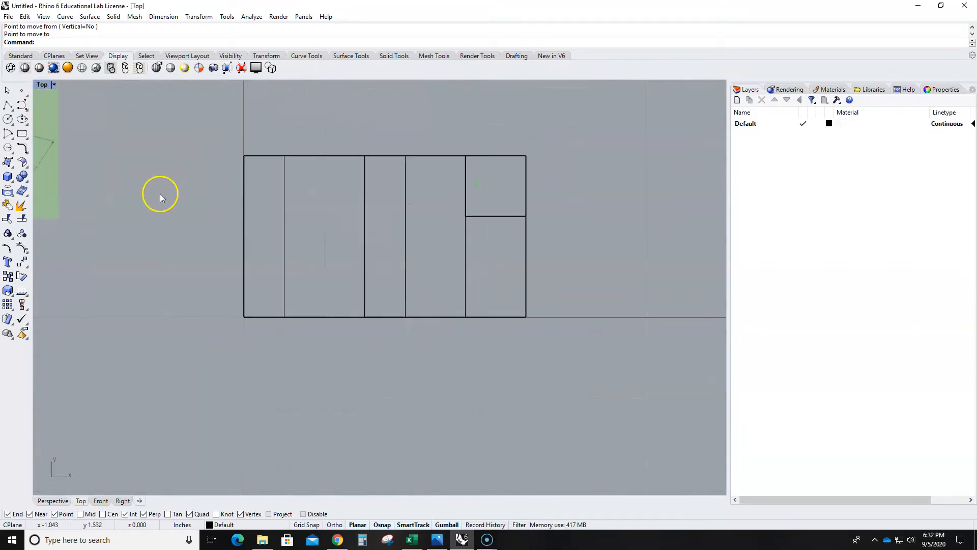
{"action": "scroll", "coordinate": [160, 193], "scroll_direction": "down", "scroll_amount": 3}
{"action": "scroll", "coordinate": [100, 176], "scroll_direction": "up", "scroll_amount": 6}
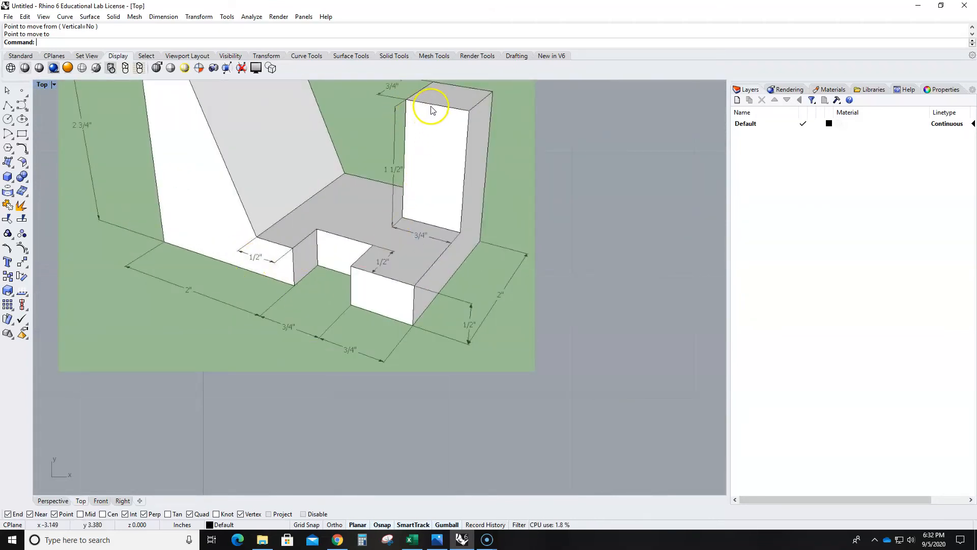
{"action": "scroll", "coordinate": [323, 261], "scroll_direction": "down", "scroll_amount": 5}
{"action": "scroll", "coordinate": [458, 311], "scroll_direction": "down", "scroll_amount": 1}
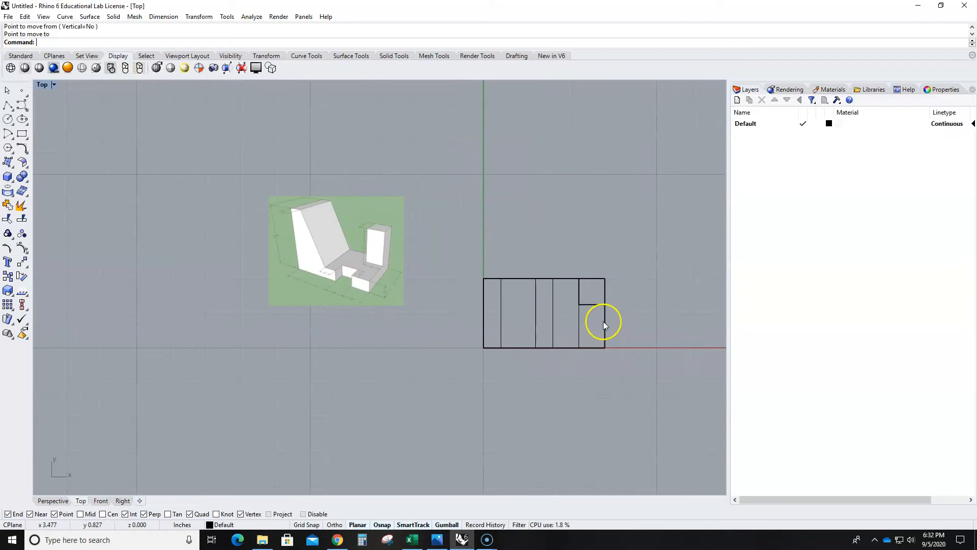
- Duplicate the post by pulling a copy off it into the empty area in front of the base block
{"action": "left_click", "coordinate": [591, 306]}
{"action": "left_click_drag", "start_coordinate": [618, 265], "coordinate": [569, 371]}
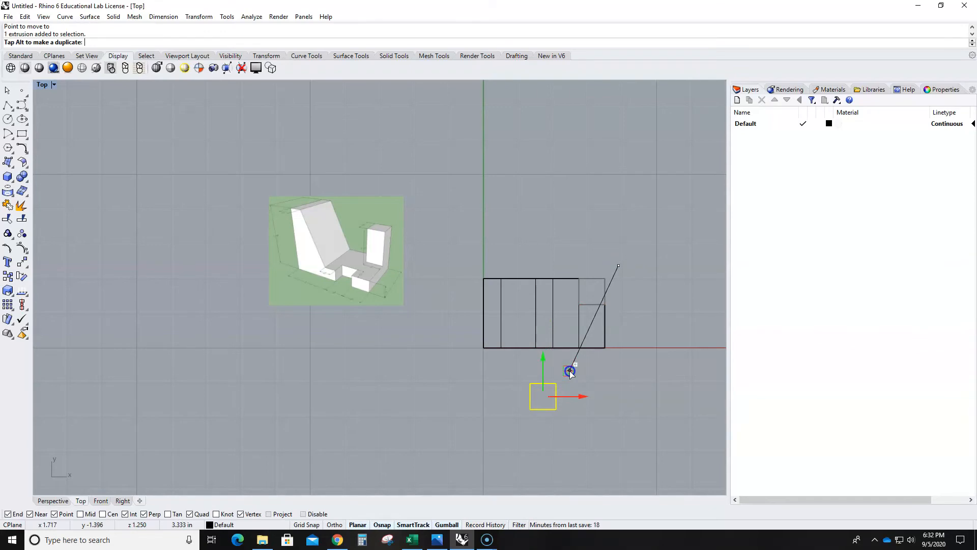
{"action": "left_click_drag", "start_coordinate": [572, 367], "coordinate": [569, 364]}
- Move the copied post from its front outer corner to the point x 2.75, y 0 on the base block's front edge, and deselect it
{"action": "scroll", "coordinate": [570, 365], "scroll_direction": "up", "scroll_amount": 5}
{"action": "right_click_drag", "start_coordinate": [523, 382], "coordinate": [520, 381]}
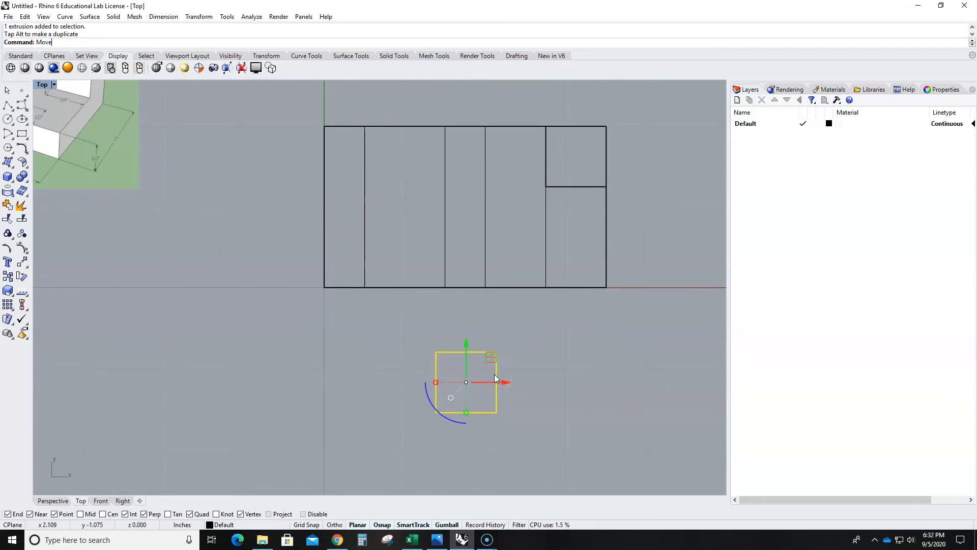
{"action": "key", "text": "Return"}
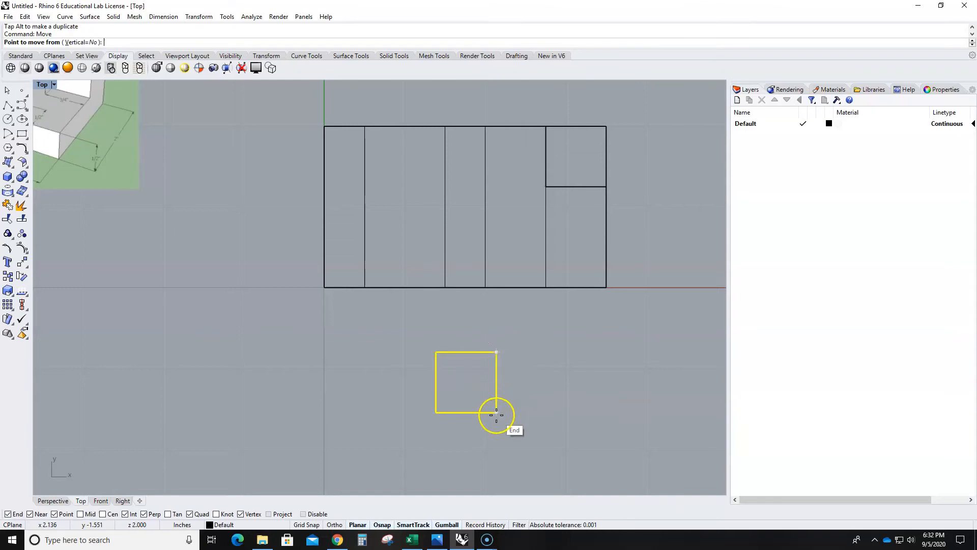
{"action": "left_click", "coordinate": [496, 412]}
{"action": "left_click", "coordinate": [547, 288]}
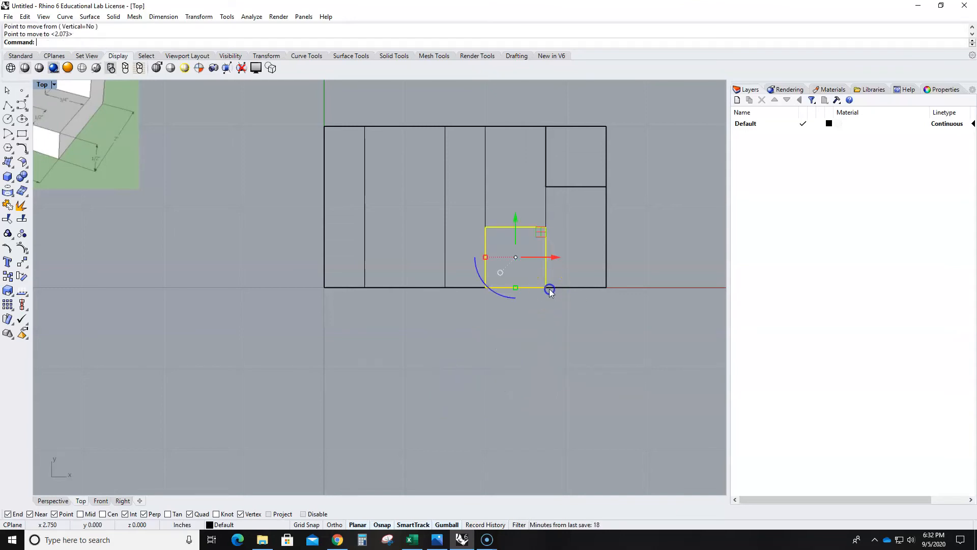
{"action": "scroll", "coordinate": [560, 319], "scroll_direction": "down", "scroll_amount": 5}
{"action": "left_click", "coordinate": [573, 329]}
- In the maximized Perspective view, raise the copied post so it passes through the full thickness of the base block
{"action": "double_click", "coordinate": [42, 85]}
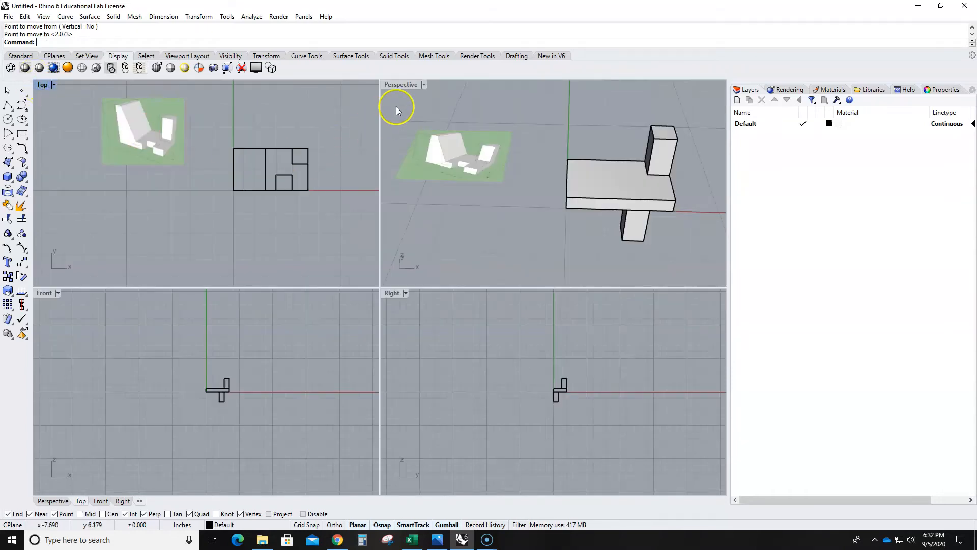
{"action": "double_click", "coordinate": [400, 84]}
{"action": "right_click_drag", "start_coordinate": [593, 320], "coordinate": [513, 288]}
{"action": "left_click_drag", "start_coordinate": [351, 315], "coordinate": [338, 204]}
{"action": "right_click_drag", "start_coordinate": [304, 286], "coordinate": [480, 332]}
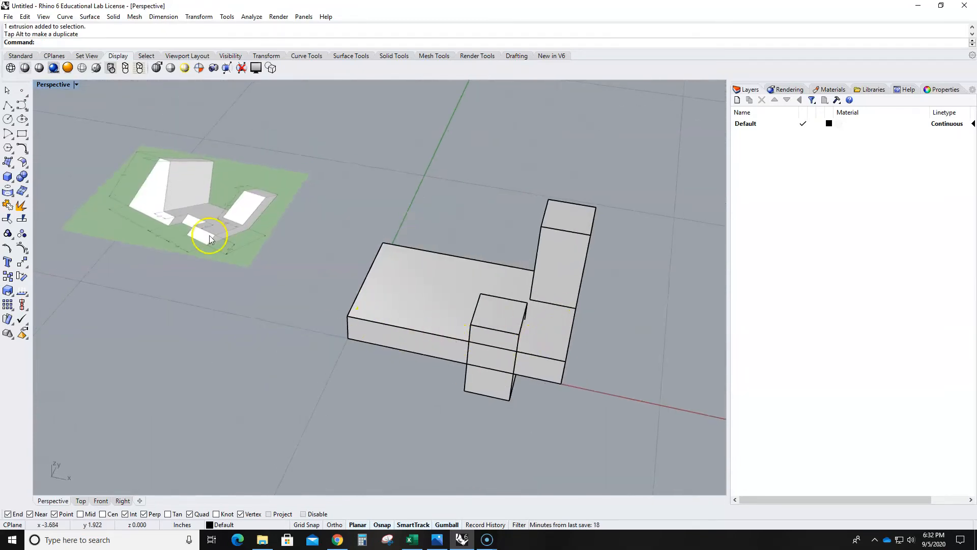
- Examine the tall sloped block's dimensions in the reference picture, and maximize the Top view around the model
{"action": "double_click", "coordinate": [47, 84]}
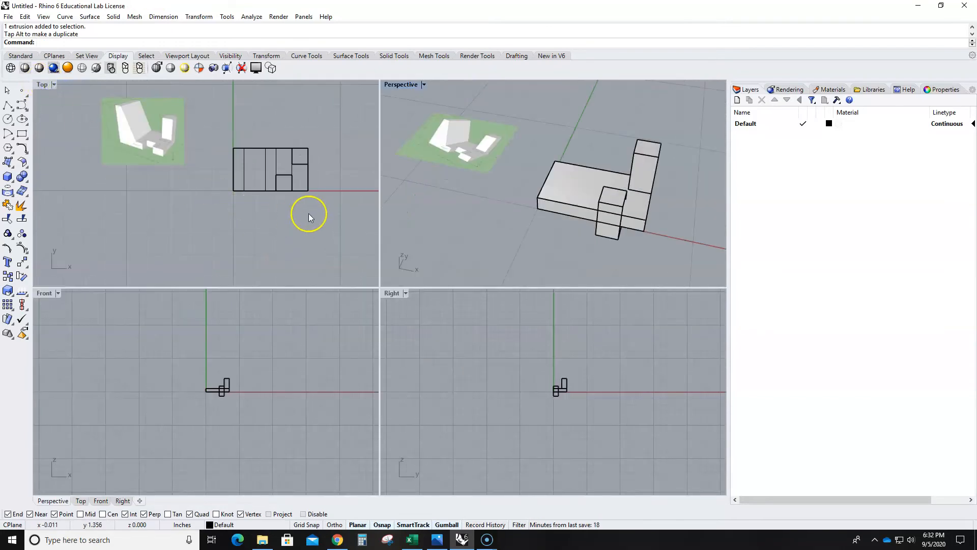
{"action": "scroll", "coordinate": [127, 127], "scroll_direction": "up", "scroll_amount": 3}
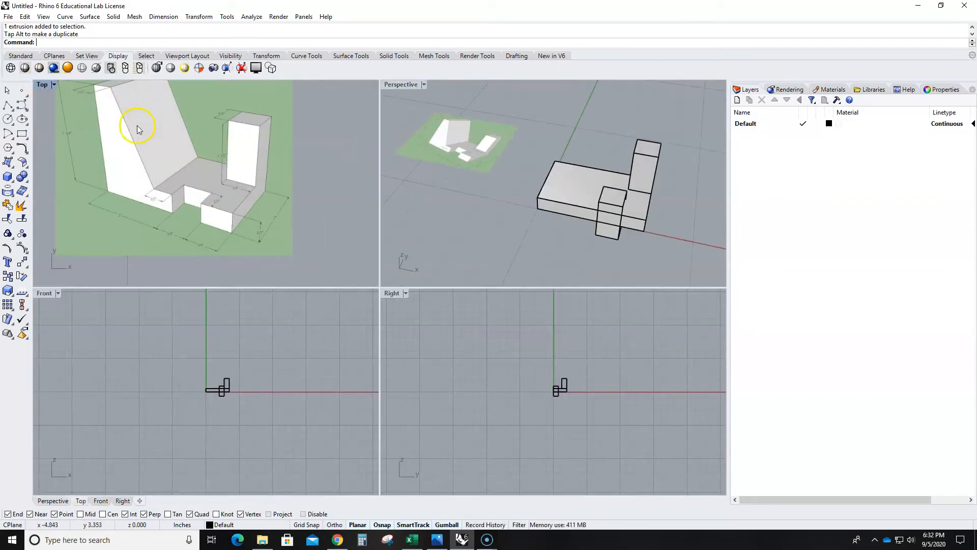
{"action": "right_click_drag", "start_coordinate": [162, 129], "coordinate": [158, 158]}
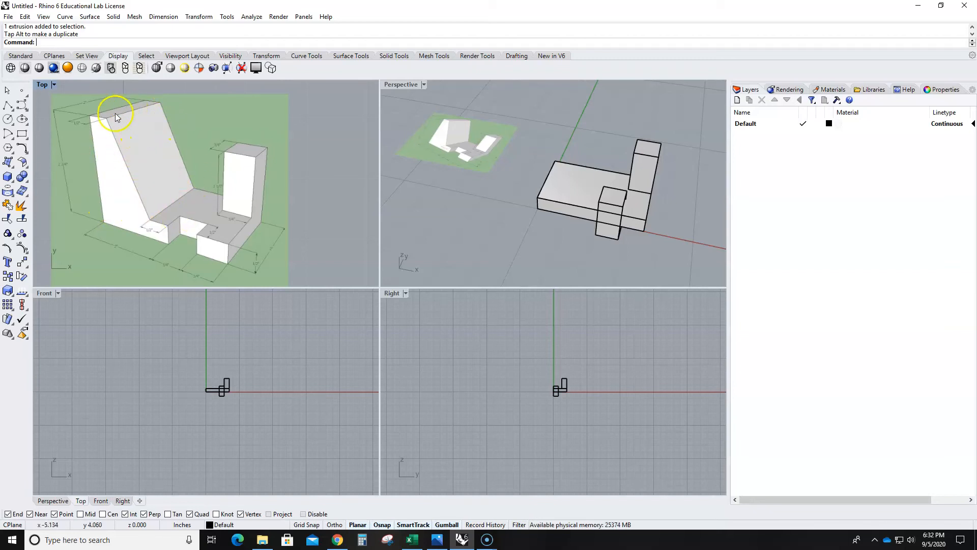
{"action": "left_click", "coordinate": [475, 212]}
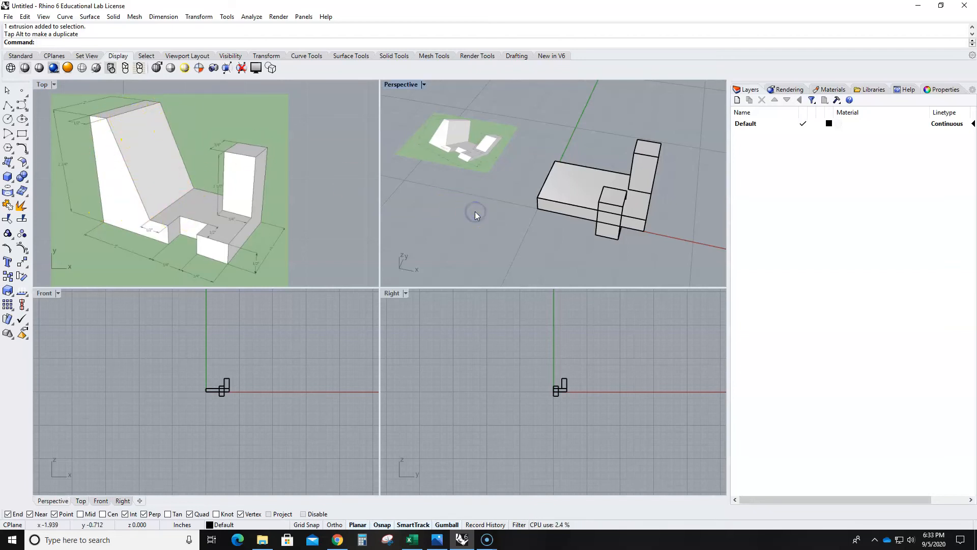
{"action": "scroll", "coordinate": [475, 211], "scroll_direction": "down", "scroll_amount": 3}
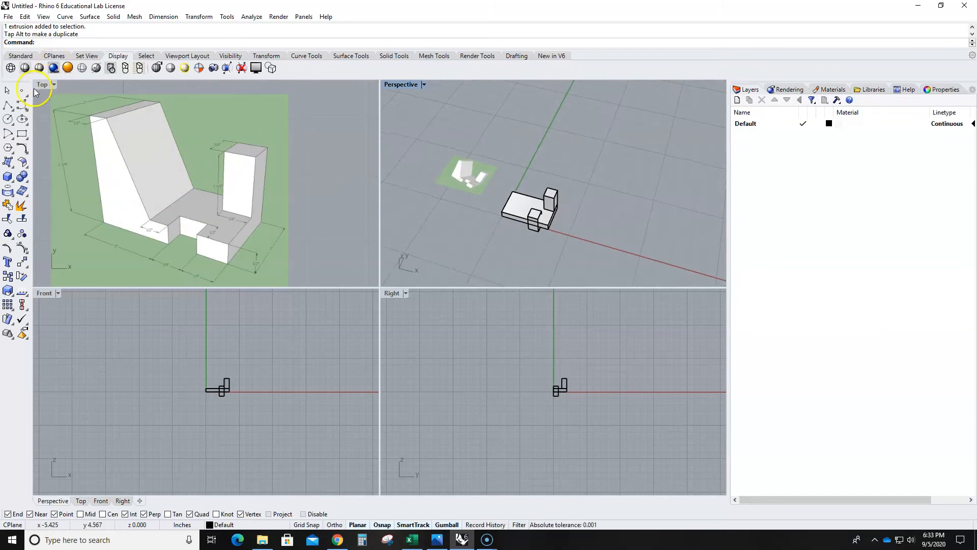
{"action": "double_click", "coordinate": [41, 84]}
{"action": "scroll", "coordinate": [229, 186], "scroll_direction": "down", "scroll_amount": 6}
{"action": "scroll", "coordinate": [378, 308], "scroll_direction": "down", "scroll_amount": 8}
{"action": "right_click_drag", "start_coordinate": [404, 351], "coordinate": [373, 338]}
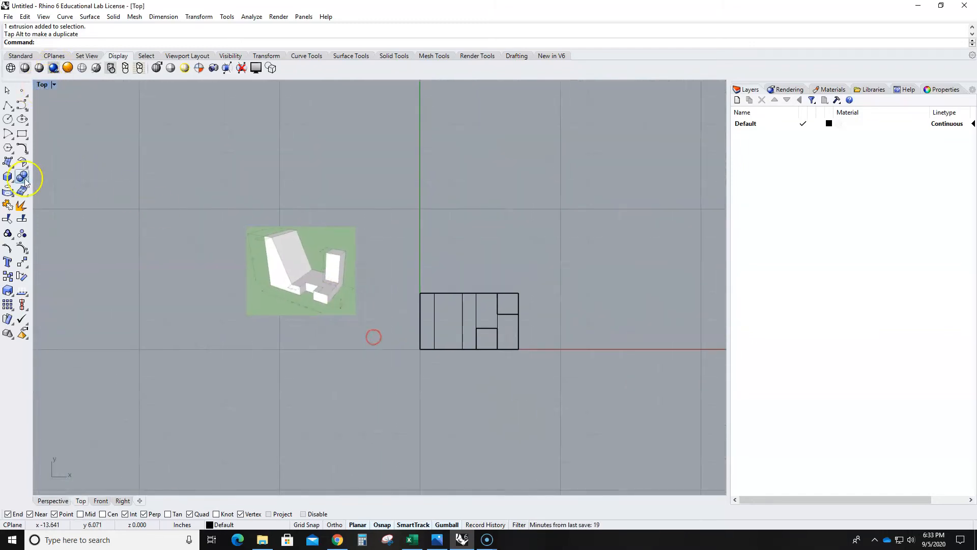
- Create the tall block as a box from the base's back corner at x 0 to the front-edge point x 1.5, y 0, with a height of 2.75 inches
{"action": "left_click", "coordinate": [8, 177]}
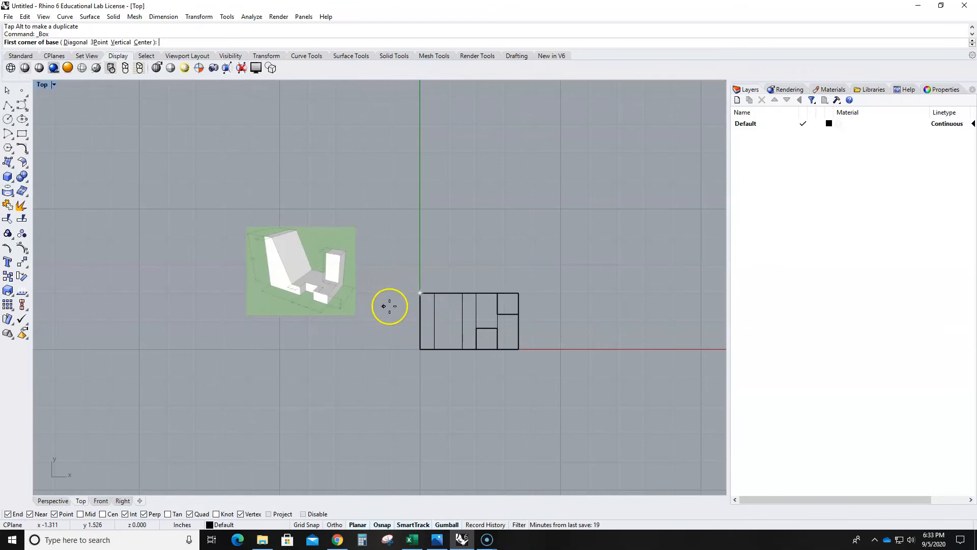
{"action": "scroll", "coordinate": [285, 264], "scroll_direction": "up", "scroll_amount": 5}
{"action": "scroll", "coordinate": [239, 261], "scroll_direction": "up", "scroll_amount": 2}
{"action": "scroll", "coordinate": [429, 334], "scroll_direction": "down", "scroll_amount": 5}
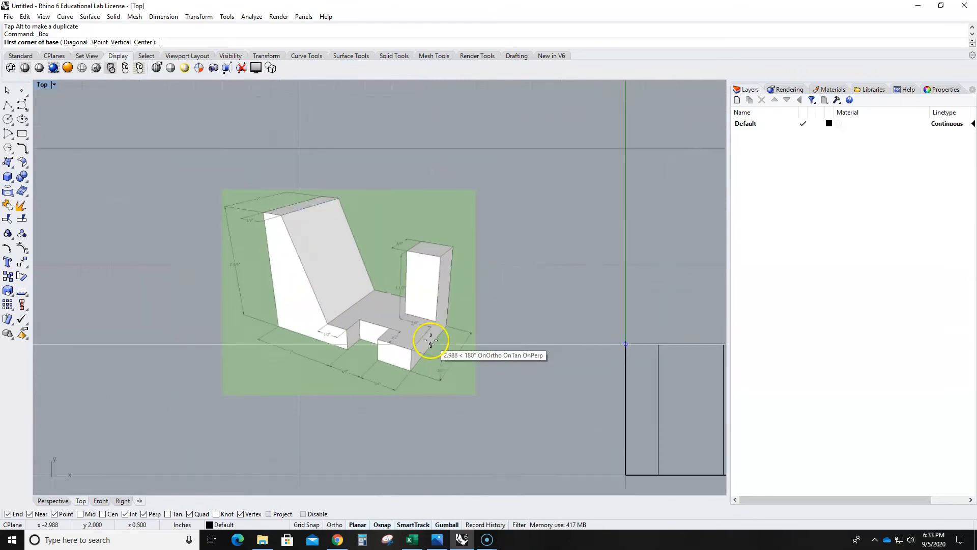
{"action": "scroll", "coordinate": [458, 346], "scroll_direction": "up", "scroll_amount": 2}
{"action": "right_click_drag", "start_coordinate": [585, 375], "coordinate": [438, 267]}
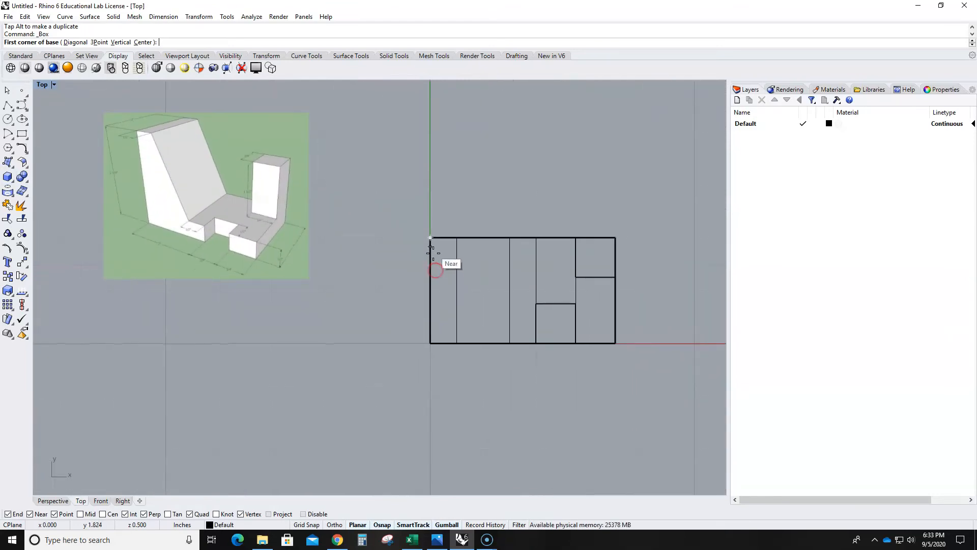
{"action": "left_click", "coordinate": [430, 238]}
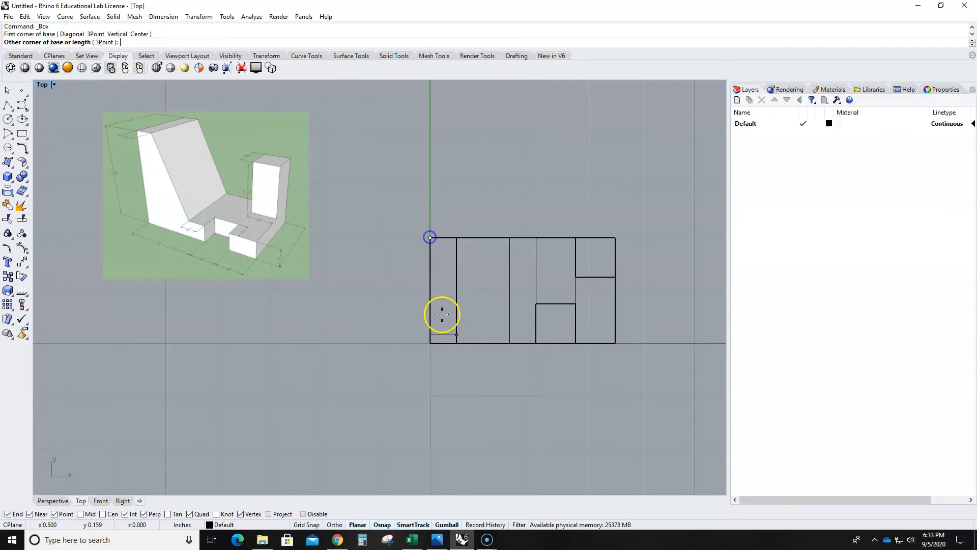
{"action": "left_click", "coordinate": [509, 344]}
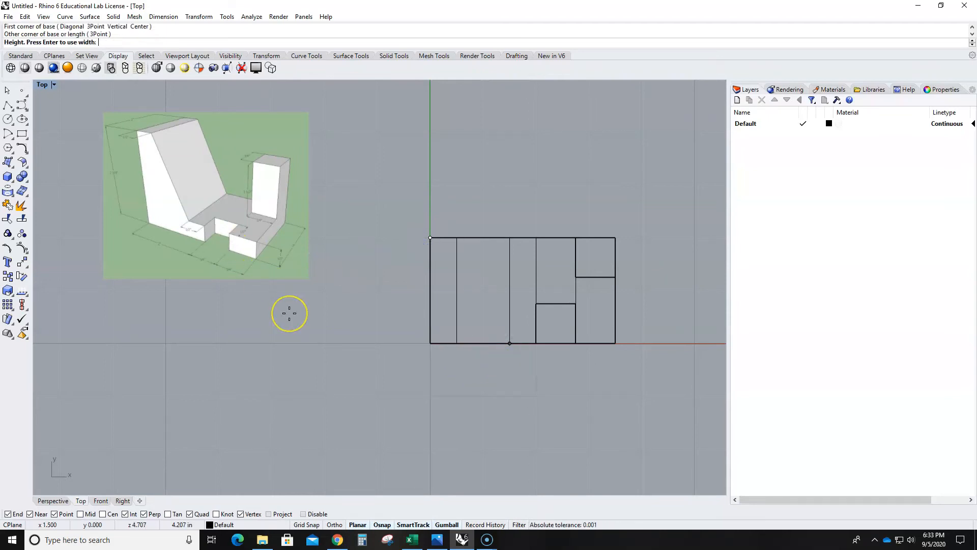
{"action": "key", "text": "Return"}
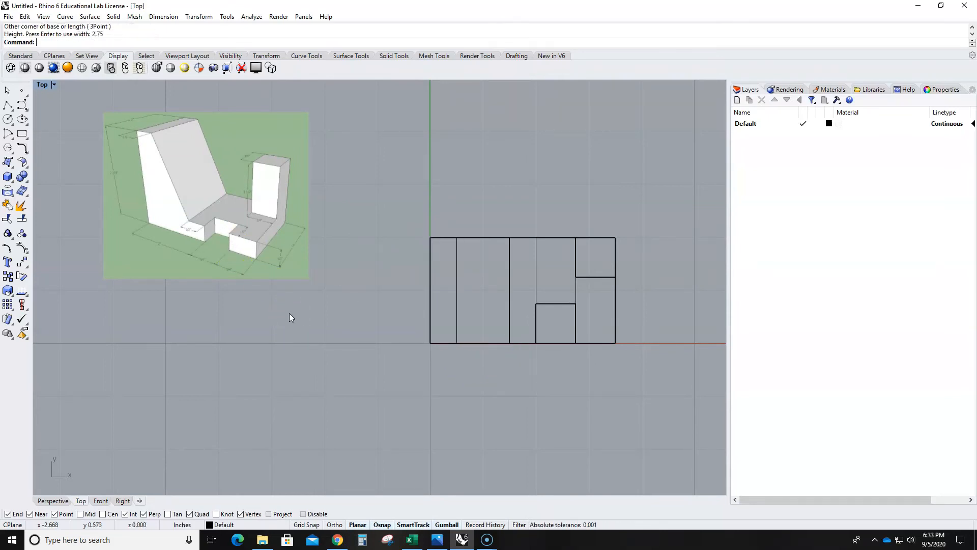
- Inspect the tall box's height and position against the reference picture in the maximized Perspective view
{"action": "double_click", "coordinate": [42, 84]}
{"action": "left_click", "coordinate": [401, 84]}
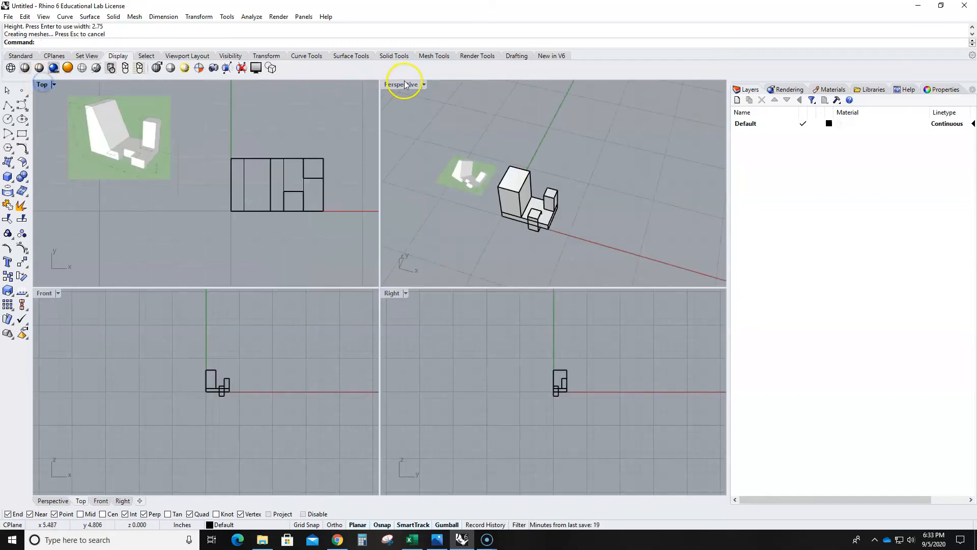
{"action": "double_click", "coordinate": [401, 84]}
{"action": "scroll", "coordinate": [176, 266], "scroll_direction": "up", "scroll_amount": 5}
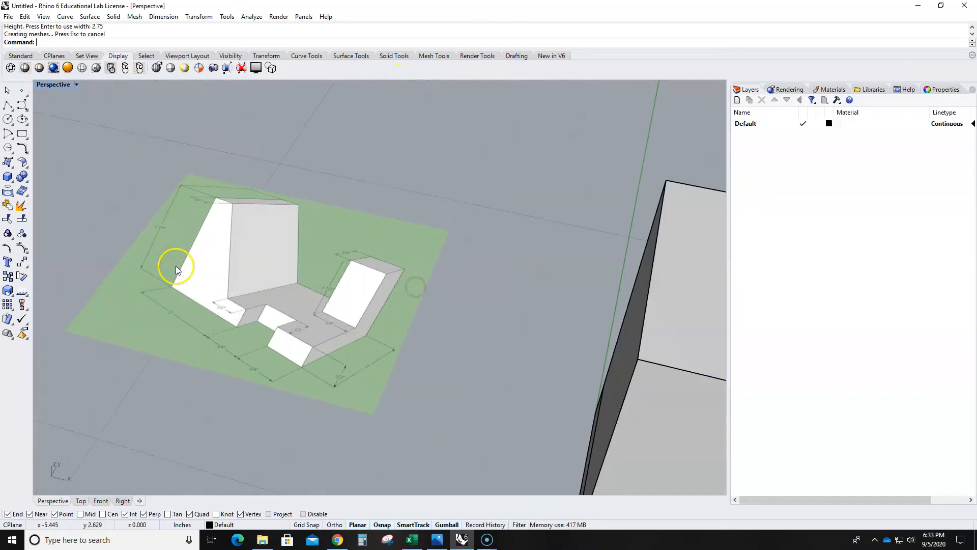
{"action": "scroll", "coordinate": [163, 226], "scroll_direction": "down", "scroll_amount": 2}
{"action": "scroll", "coordinate": [284, 379], "scroll_direction": "down", "scroll_amount": 5}
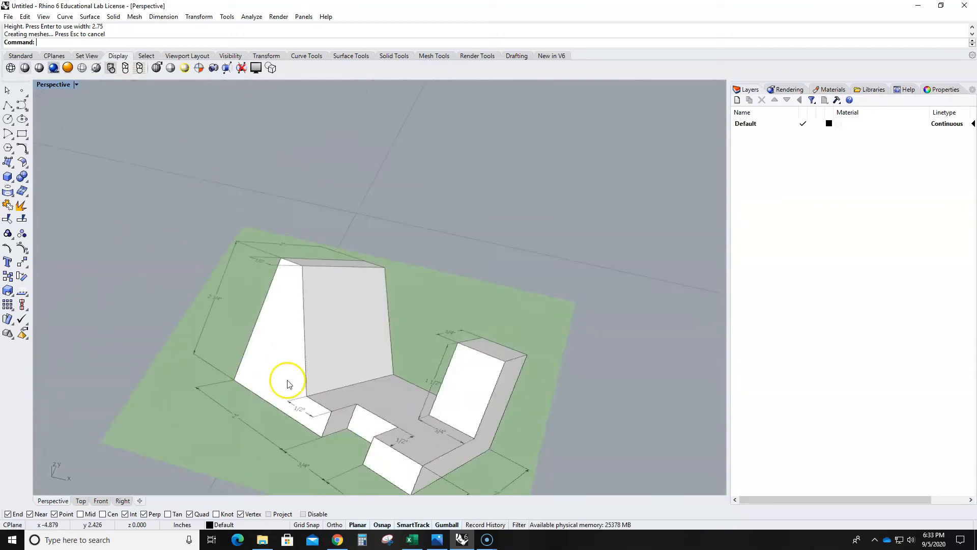
{"action": "right_click_drag", "start_coordinate": [415, 393], "coordinate": [416, 342]}
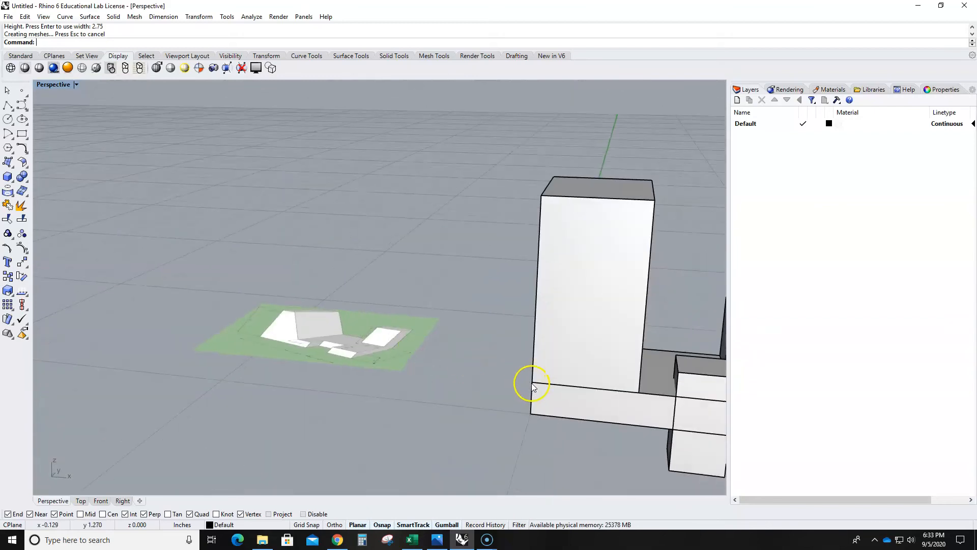
{"action": "scroll", "coordinate": [618, 384], "scroll_direction": "down", "scroll_amount": 6}
{"action": "right_click_drag", "start_coordinate": [616, 418], "coordinate": [592, 411]}
{"action": "scroll", "coordinate": [582, 369], "scroll_direction": "up", "scroll_amount": 5}
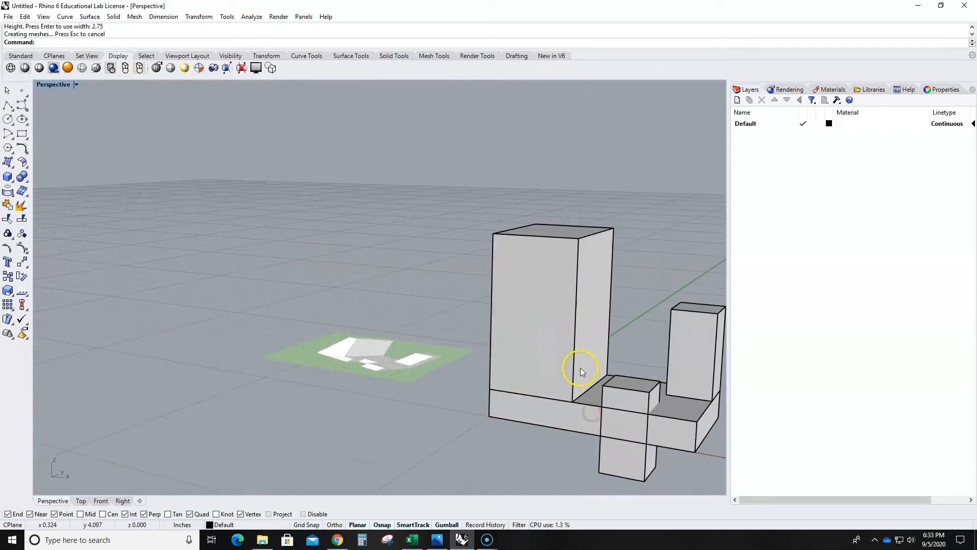
- Move the tall box down 0.5 inch, from its lower front corner to the base block's bottom corner directly below
{"action": "left_click", "coordinate": [578, 346]}
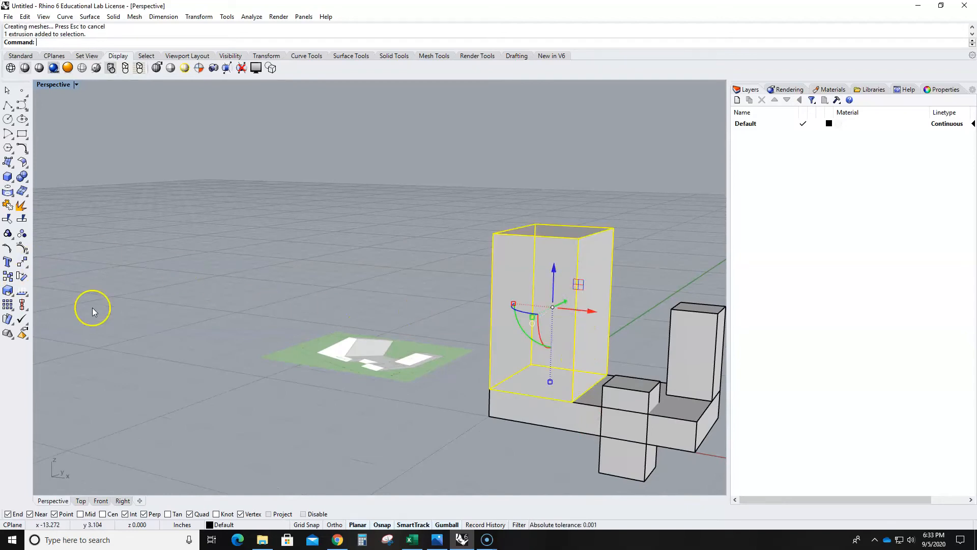
{"action": "type", "text": "Move"}
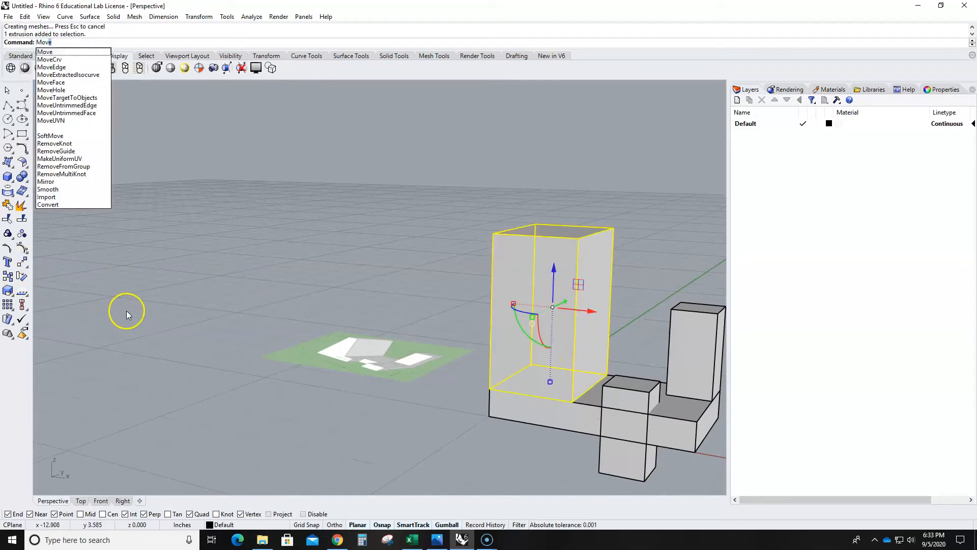
{"action": "key", "text": "Return"}
{"action": "scroll", "coordinate": [443, 450], "scroll_direction": "up", "scroll_amount": 3}
{"action": "left_click", "coordinate": [516, 366]}
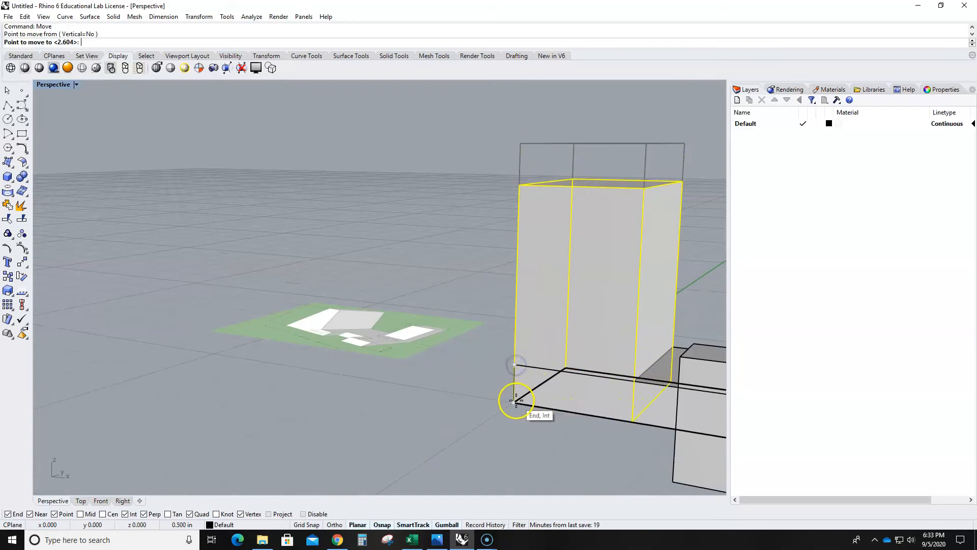
{"action": "left_click", "coordinate": [515, 402]}
{"action": "scroll", "coordinate": [491, 405], "scroll_direction": "down", "scroll_amount": 5}
{"action": "left_click", "coordinate": [489, 409]}
- Inspect the four boxes from the post's end of the model, picking out the base block and the upright post
{"action": "right_click_drag", "start_coordinate": [489, 410], "coordinate": [508, 431]}
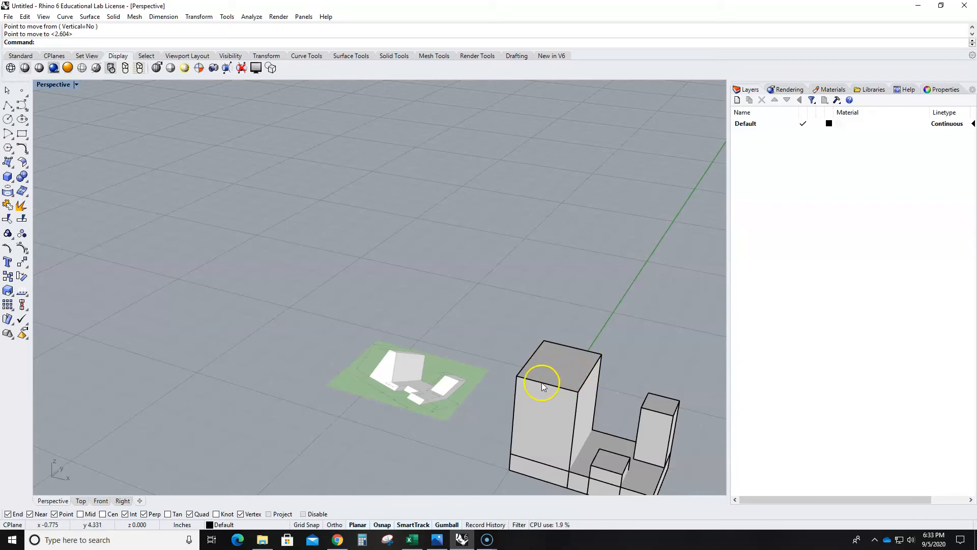
{"action": "right_click_drag", "start_coordinate": [636, 394], "coordinate": [596, 361]}
{"action": "middle_click", "coordinate": [555, 350]}
{"action": "right_click_drag", "start_coordinate": [487, 278], "coordinate": [493, 335]}
{"action": "scroll", "coordinate": [309, 311], "scroll_direction": "up", "scroll_amount": 4}
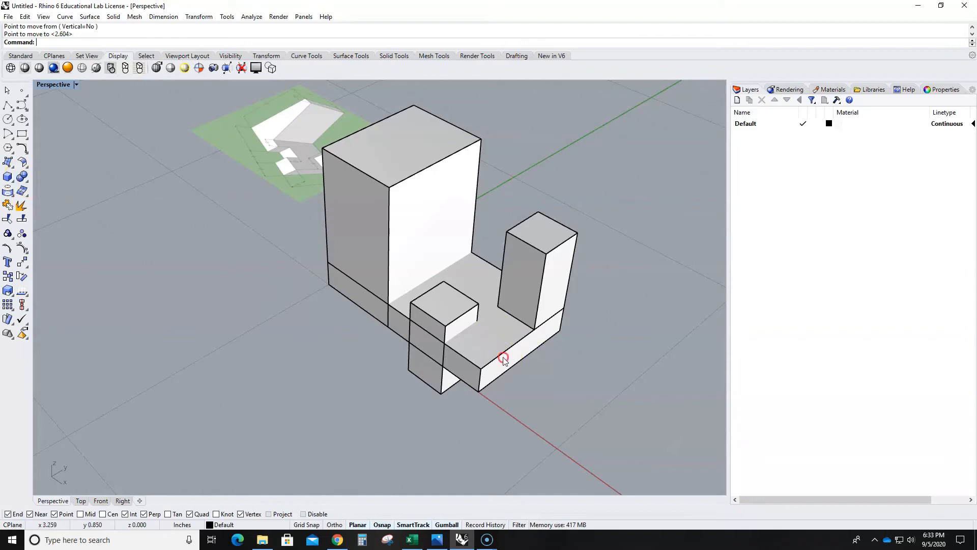
{"action": "scroll", "coordinate": [503, 359], "scroll_direction": "up", "scroll_amount": 3}
{"action": "left_click", "coordinate": [529, 414]}
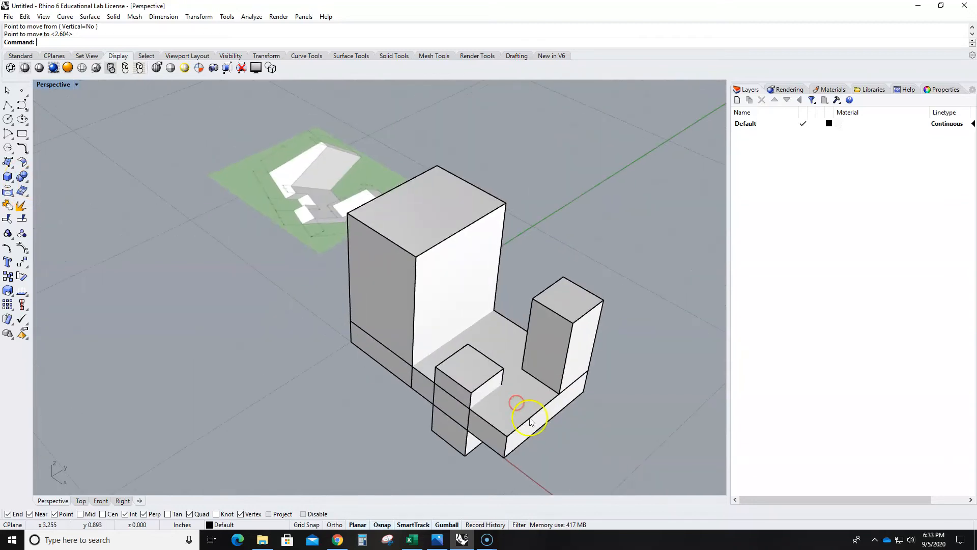
{"action": "left_click", "coordinate": [568, 320]}
{"action": "right_click_drag", "start_coordinate": [303, 250], "coordinate": [355, 386]}
{"action": "right_click_drag", "start_coordinate": [312, 235], "coordinate": [362, 335]}
{"action": "key", "text": "Escape"}
{"action": "right_click_drag", "start_coordinate": [343, 377], "coordinate": [393, 366]}
{"action": "left_click", "coordinate": [413, 365]}
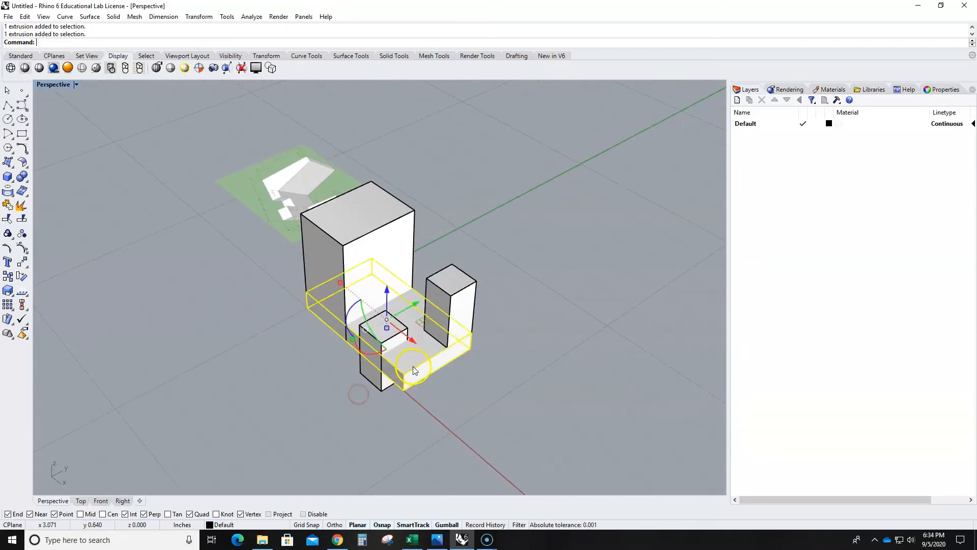
{"action": "left_click", "coordinate": [452, 308]}
{"action": "left_click", "coordinate": [469, 393]}
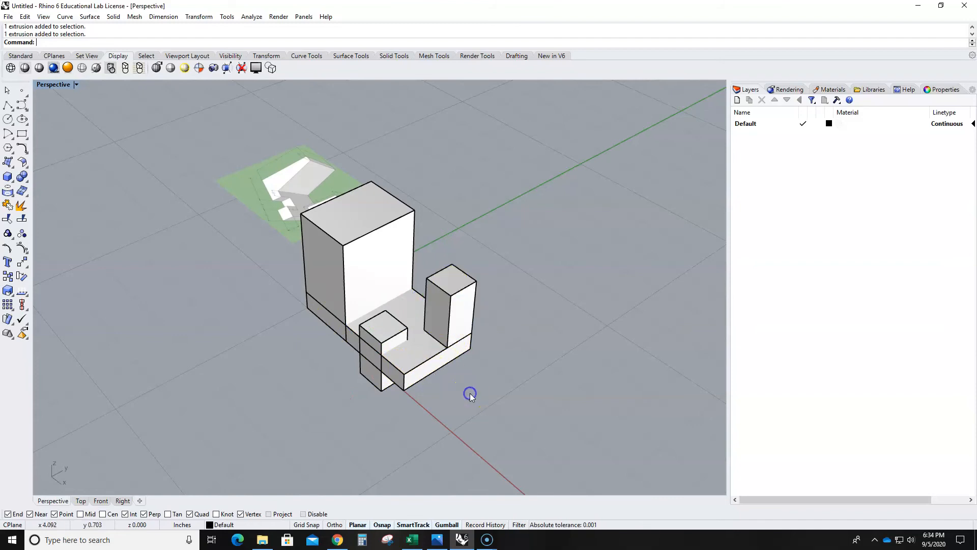
- Join the base block and the upright post with a Boolean union, and check the result by selecting and deselecting it
{"action": "left_click", "coordinate": [23, 178]}
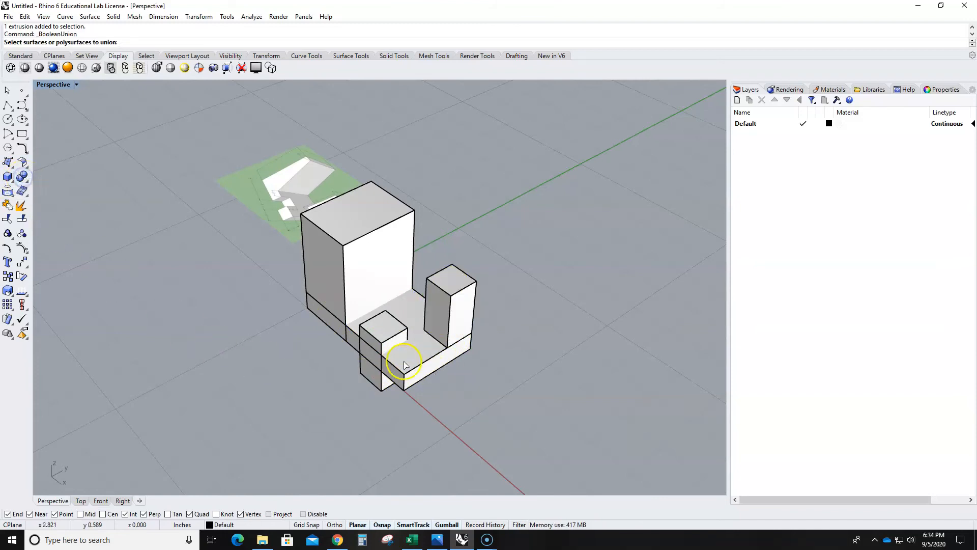
{"action": "left_click", "coordinate": [427, 356]}
{"action": "left_click", "coordinate": [470, 326]}
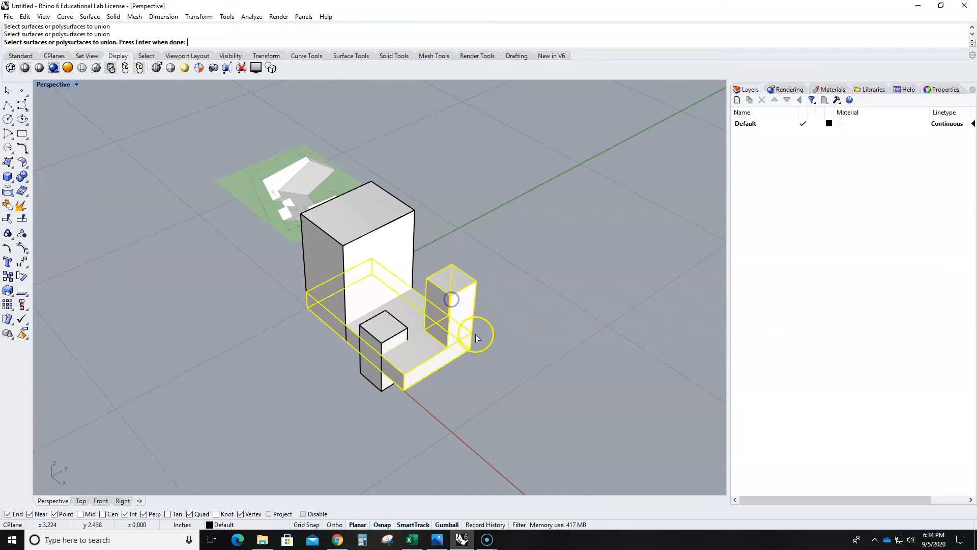
{"action": "key", "text": "Return"}
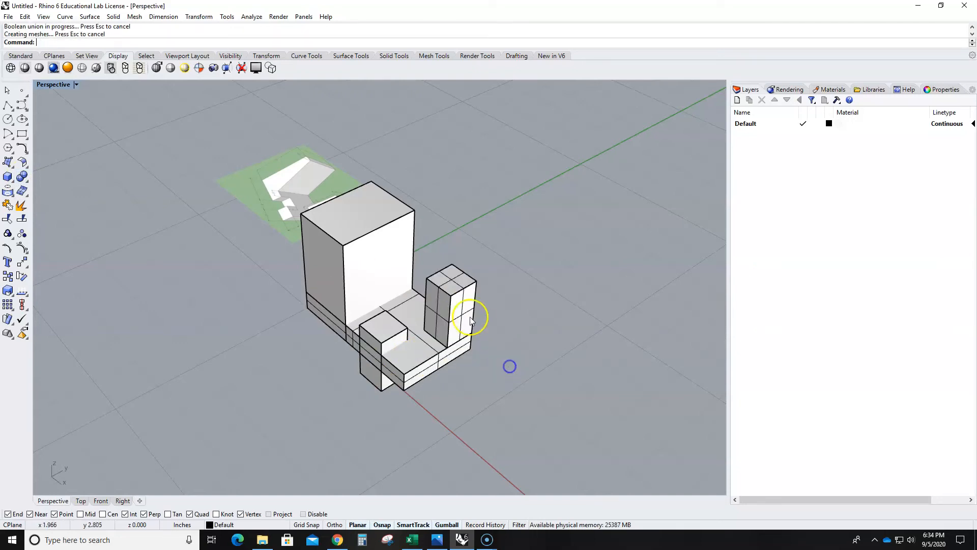
{"action": "left_click", "coordinate": [448, 292]}
{"action": "left_click", "coordinate": [425, 426]}
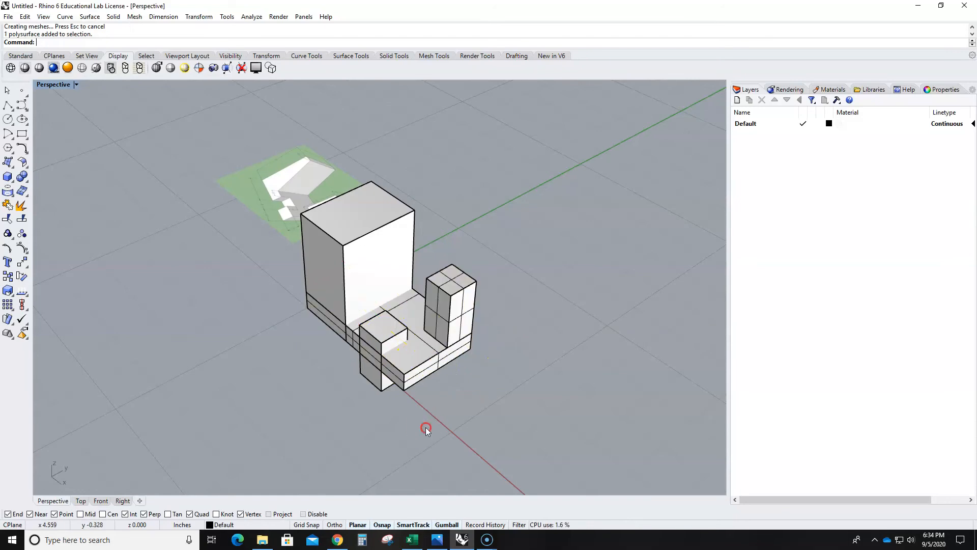
- Join the tall box to the combined base block and post with a Boolean union, and check the result by selecting and deselecting it
{"action": "right_click_drag", "start_coordinate": [426, 426], "coordinate": [479, 436]}
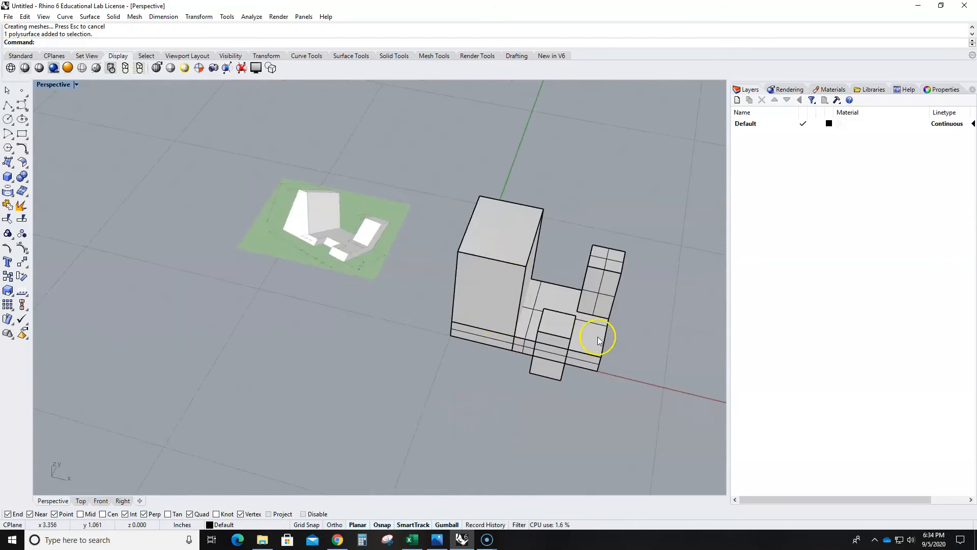
{"action": "left_click", "coordinate": [23, 177]}
{"action": "left_click", "coordinate": [575, 349]}
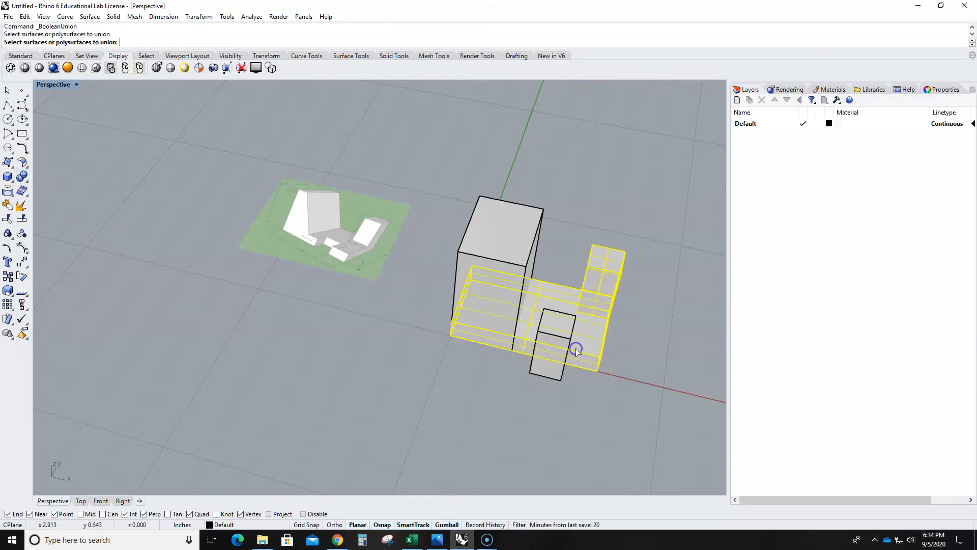
{"action": "left_click", "coordinate": [506, 272]}
{"action": "right_click", "coordinate": [483, 313]}
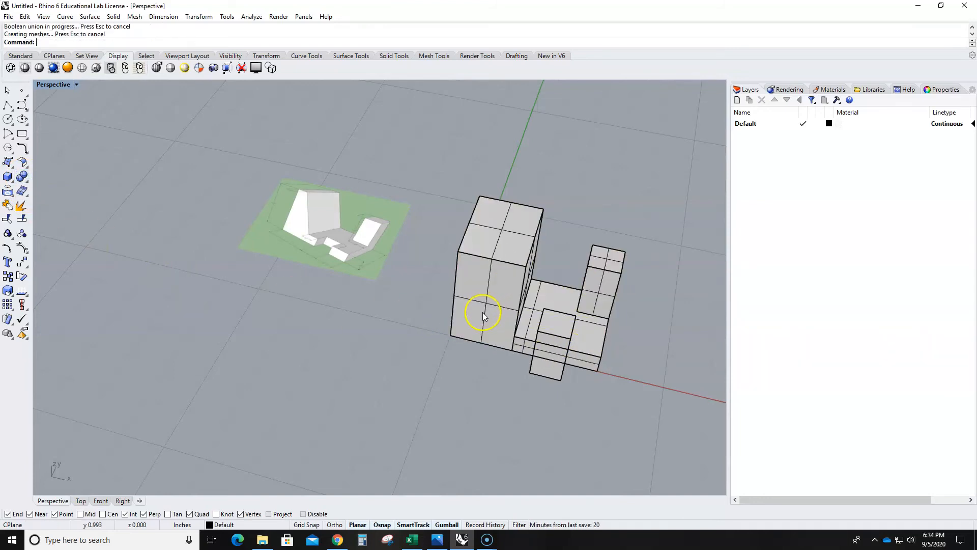
{"action": "left_click", "coordinate": [496, 260]}
{"action": "right_click_drag", "start_coordinate": [467, 355], "coordinate": [438, 349]}
{"action": "left_click", "coordinate": [414, 365]}
- Examine how the notch box's front face lines up with the base block's side face, picking out the box and the individual faces
{"action": "scroll", "coordinate": [434, 331], "scroll_direction": "up", "scroll_amount": 5}
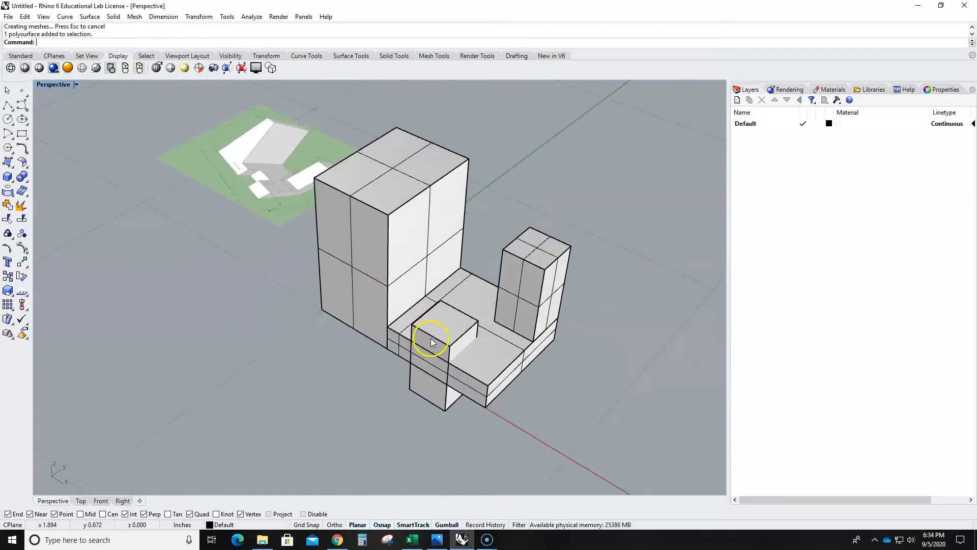
{"action": "left_click", "coordinate": [435, 332]}
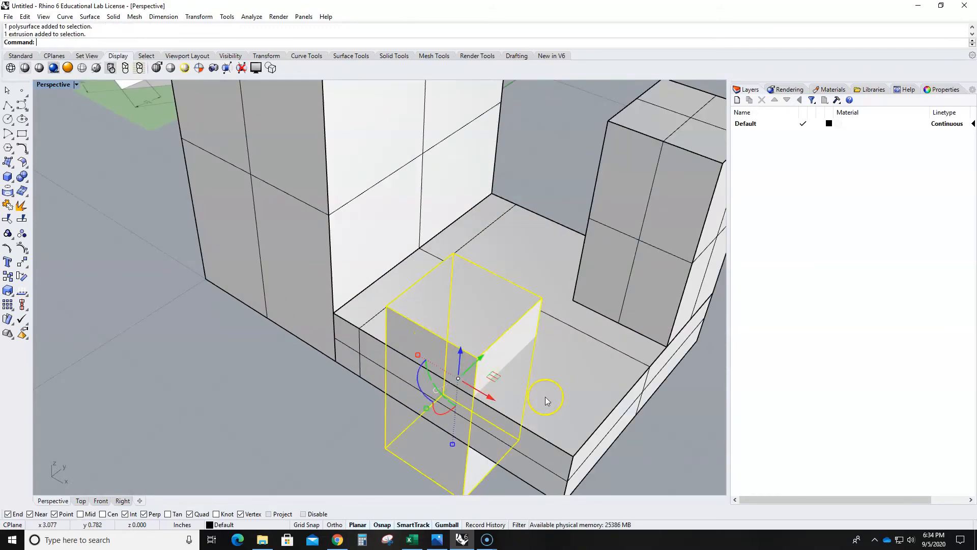
{"action": "left_click", "coordinate": [597, 423]}
{"action": "scroll", "coordinate": [597, 422], "scroll_direction": "down", "scroll_amount": 5}
{"action": "right_click_drag", "start_coordinate": [476, 415], "coordinate": [422, 341]}
{"action": "left_click", "coordinate": [382, 365]}
{"action": "scroll", "coordinate": [378, 364], "scroll_direction": "up", "scroll_amount": 6}
{"action": "left_click", "coordinate": [377, 364]}
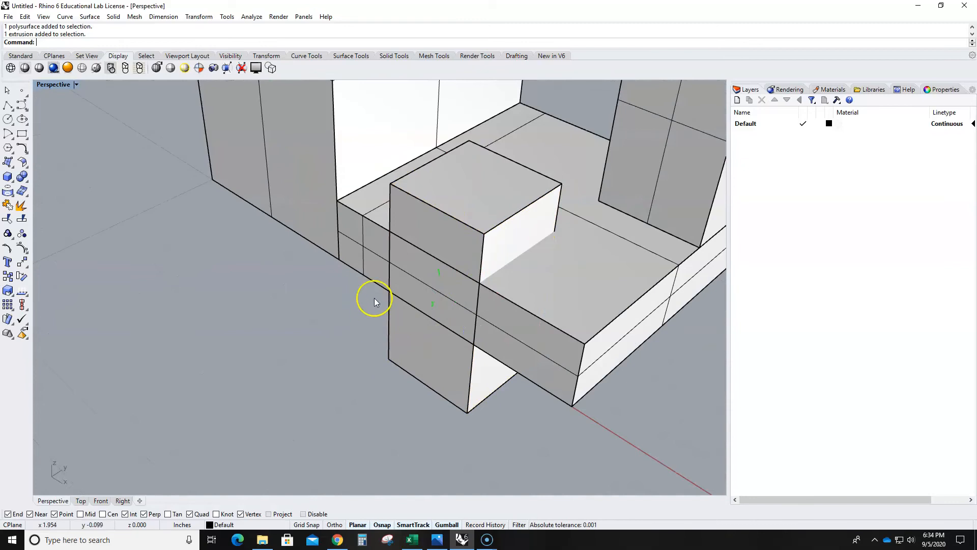
{"action": "left_click", "coordinate": [505, 330]}
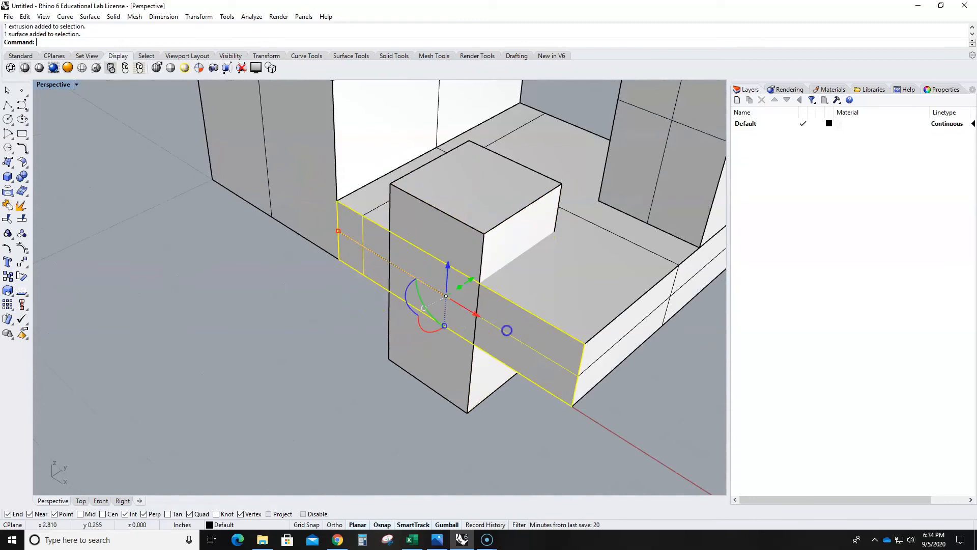
{"action": "left_click", "coordinate": [360, 419]}
{"action": "left_click", "coordinate": [429, 235]}
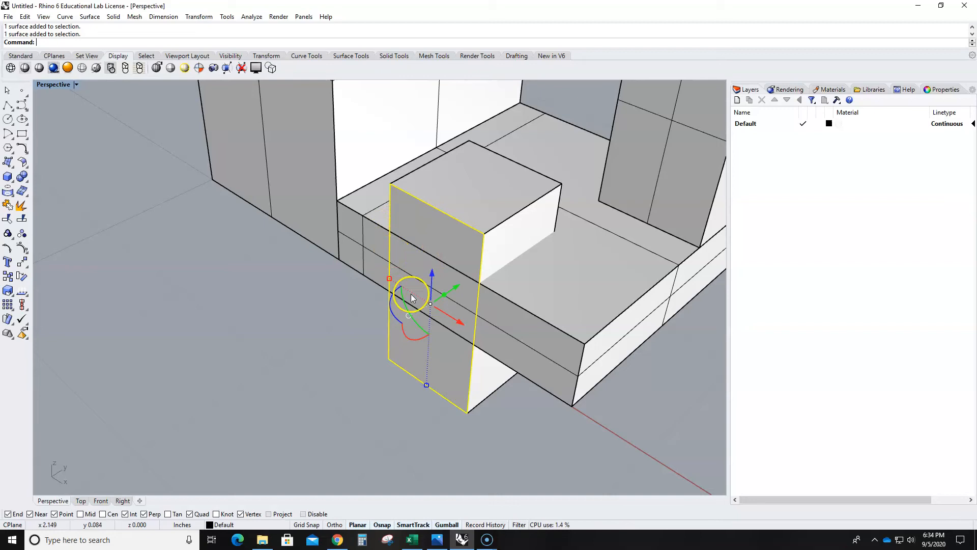
{"action": "left_click", "coordinate": [294, 319]}
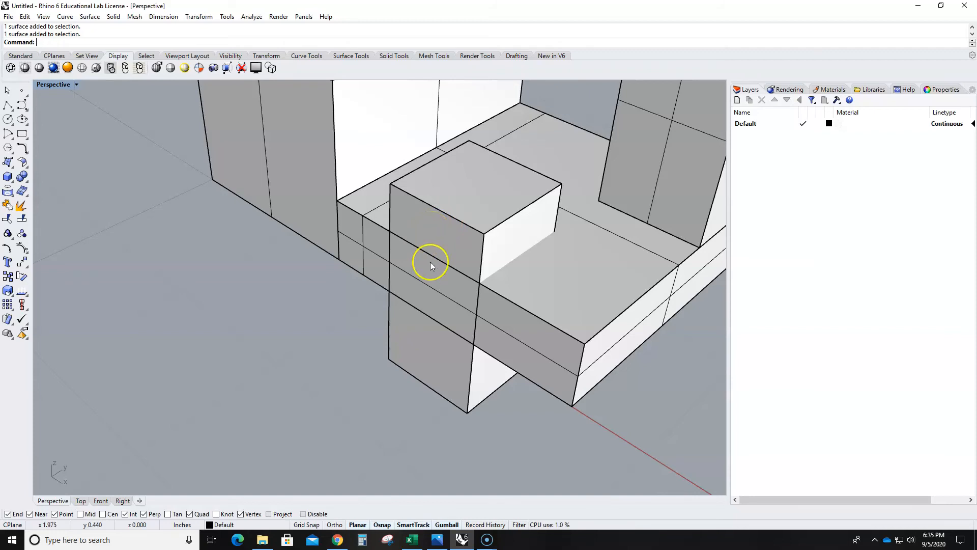
- Pull the notch box's front face outward along the Y direction so the box extends well beyond the base block's side
{"action": "left_click", "coordinate": [422, 222], "text": "ctrl+shift"}
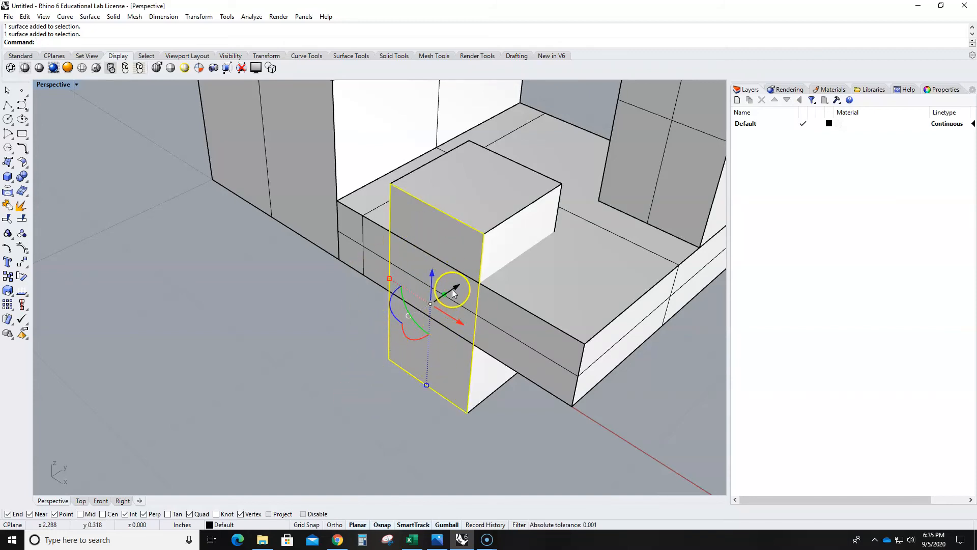
{"action": "left_click_drag", "start_coordinate": [453, 289], "coordinate": [233, 354]}
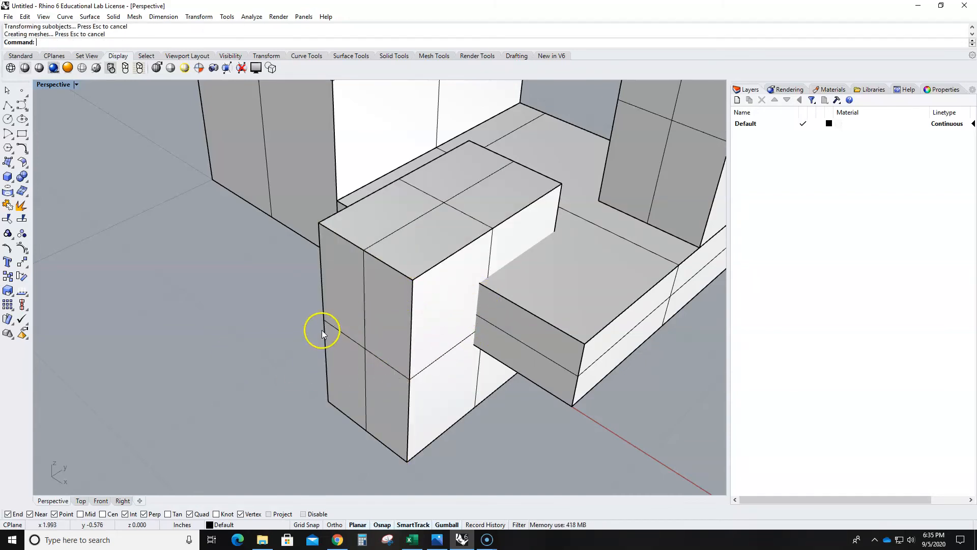
{"action": "scroll", "coordinate": [530, 358], "scroll_direction": "down", "scroll_amount": 3}
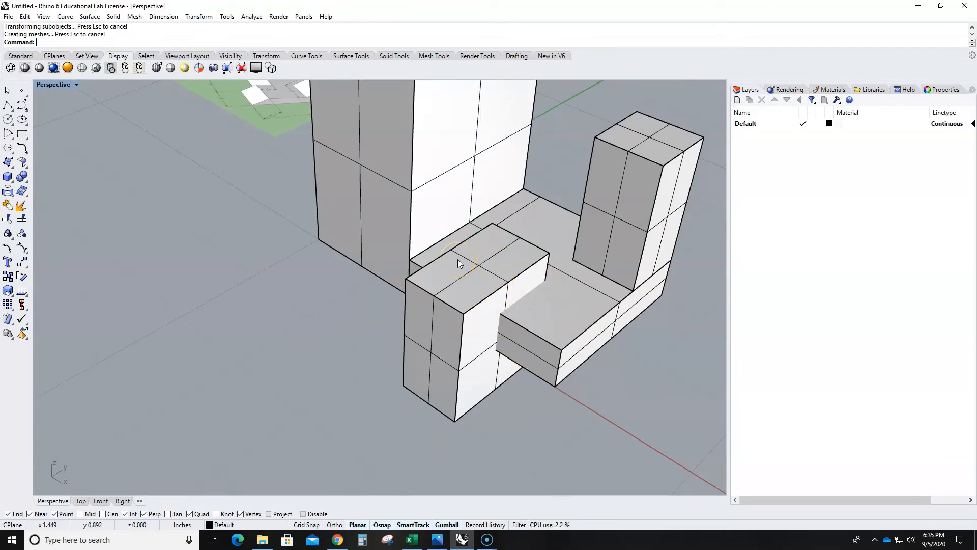
- Cut the notch by subtracting the extended notch box from the joined solid with a Boolean difference, deleting the input box
{"action": "left_click", "coordinate": [27, 182]}
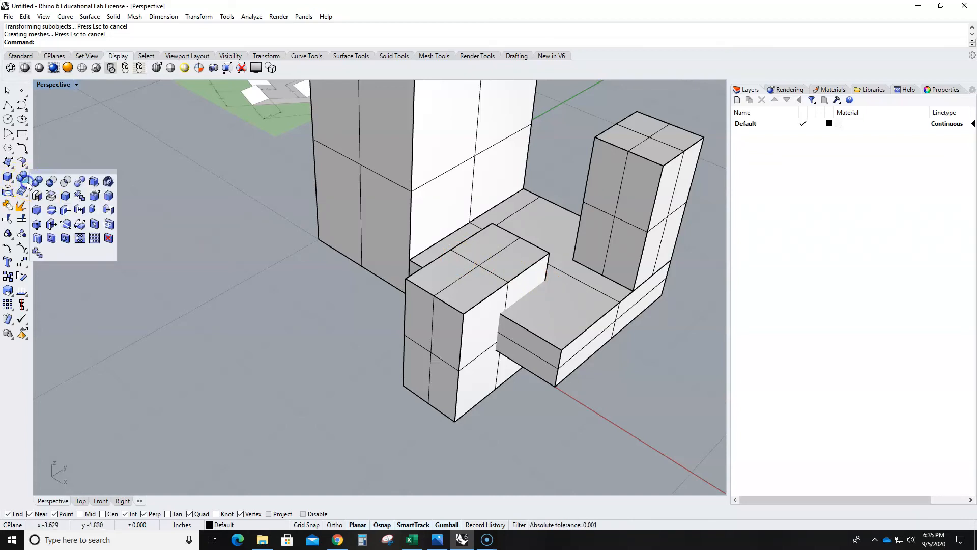
{"action": "left_click", "coordinate": [51, 182]}
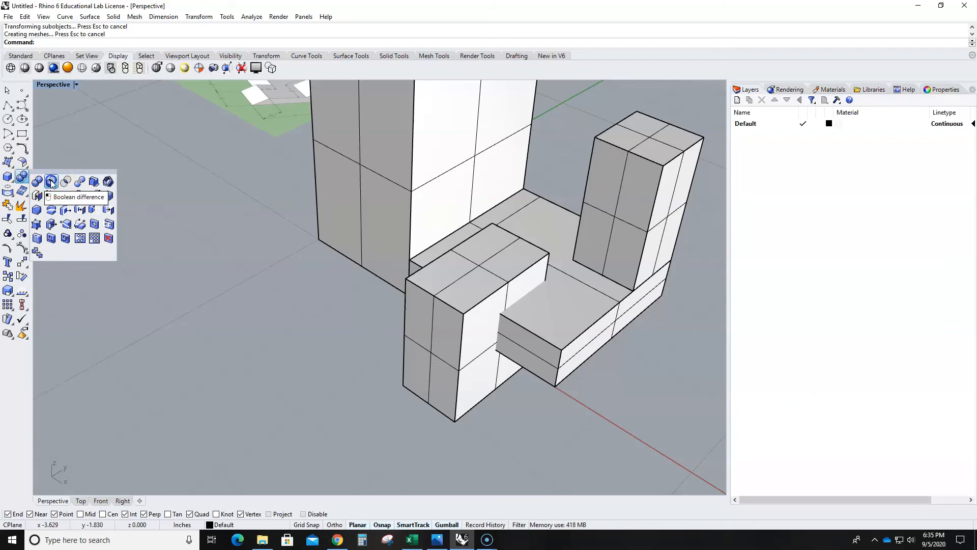
{"action": "left_click", "coordinate": [52, 182]}
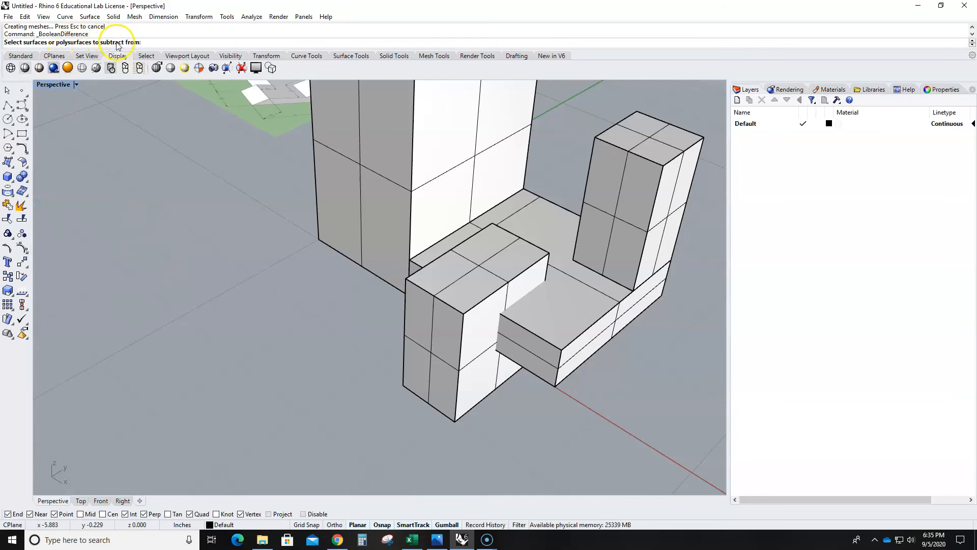
{"action": "left_click", "coordinate": [401, 147]}
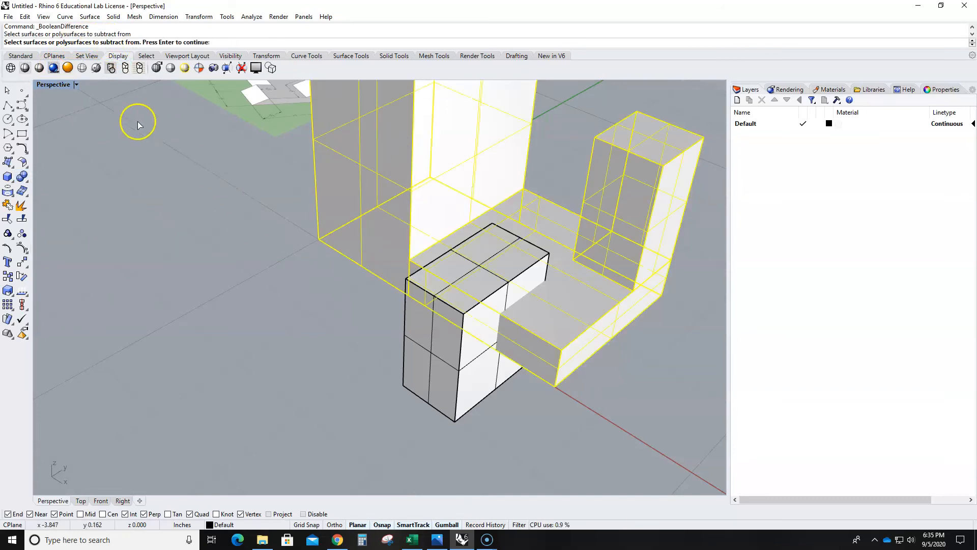
{"action": "key", "text": "Return"}
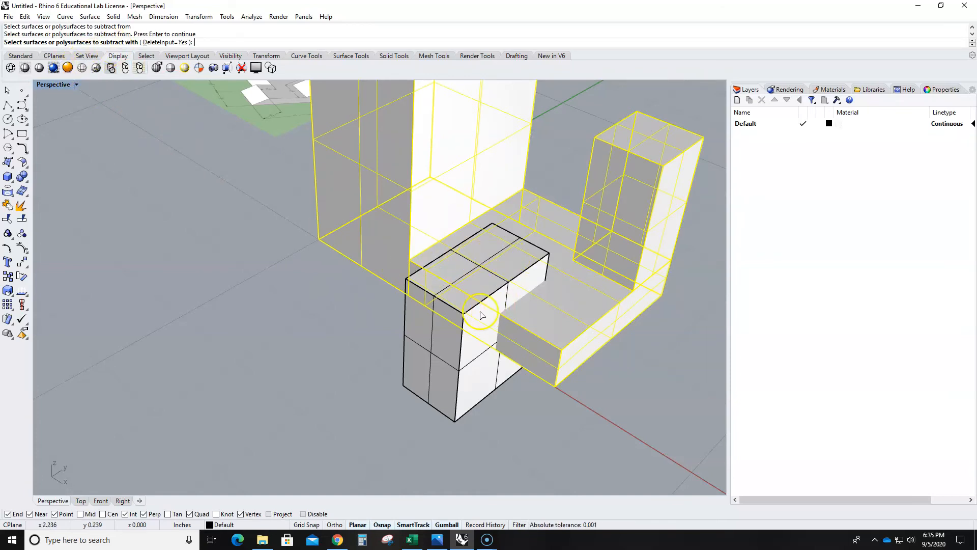
{"action": "left_click", "coordinate": [460, 388]}
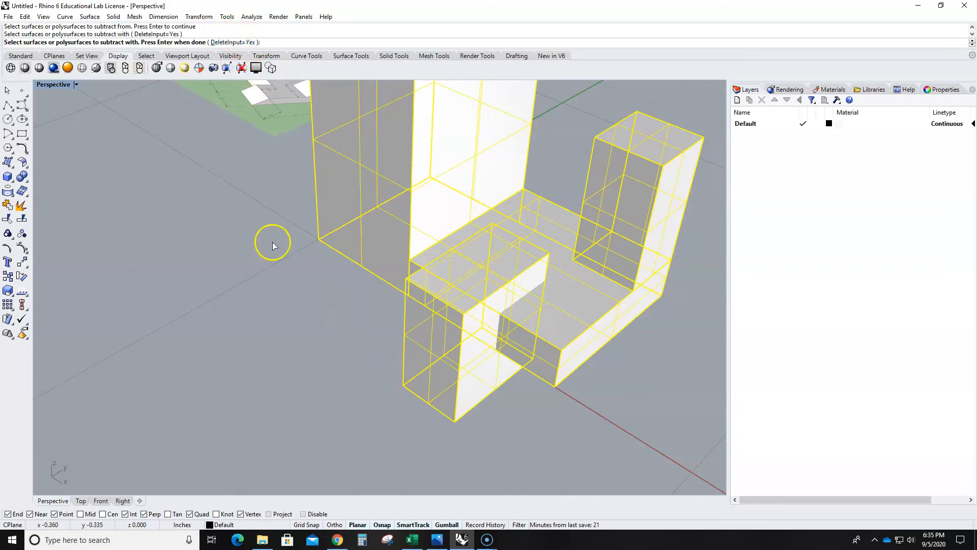
{"action": "right_click", "coordinate": [379, 399]}
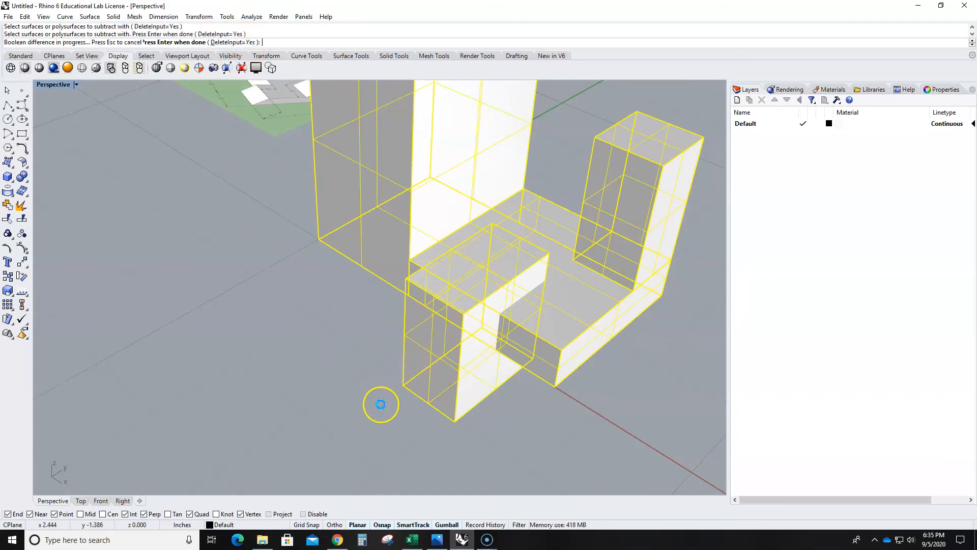
- Select the tall block's upper edge facing the post, and return to the four-viewport layout with the block framed in the Top view
{"action": "scroll", "coordinate": [467, 379], "scroll_direction": "down", "scroll_amount": 5}
{"action": "right_click_drag", "start_coordinate": [467, 379], "coordinate": [492, 394]}
{"action": "scroll", "coordinate": [528, 301], "scroll_direction": "up", "scroll_amount": 5}
{"action": "right_click_drag", "start_coordinate": [356, 273], "coordinate": [348, 283]}
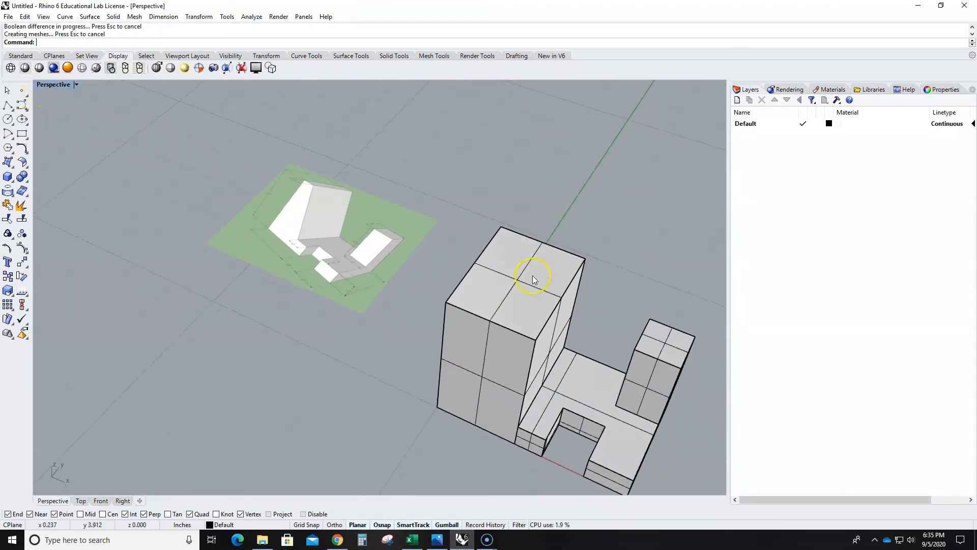
{"action": "left_click", "coordinate": [557, 306], "text": "ctrl+shift"}
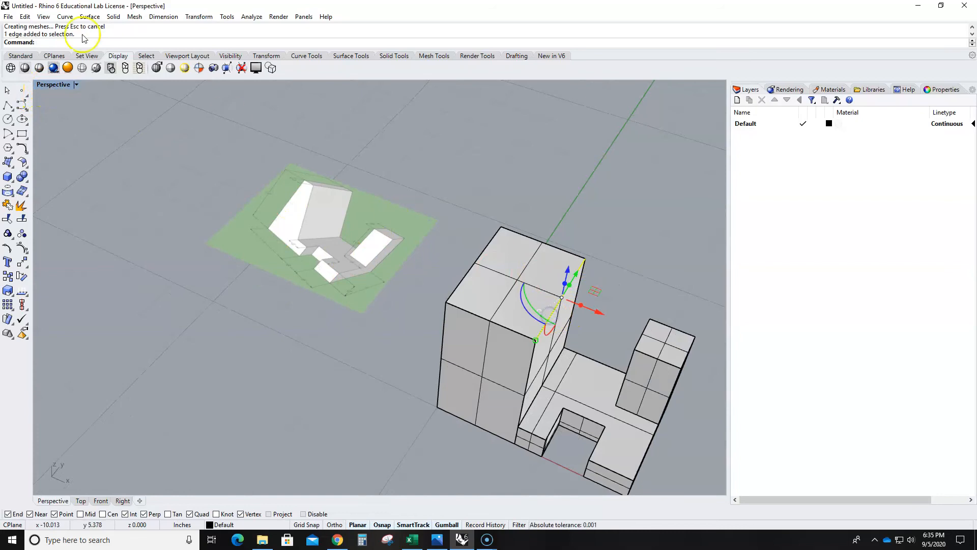
{"action": "double_click", "coordinate": [54, 89]}
{"action": "scroll", "coordinate": [214, 188], "scroll_direction": "down", "scroll_amount": 5}
{"action": "right_click_drag", "start_coordinate": [246, 215], "coordinate": [290, 226]}
{"action": "scroll", "coordinate": [276, 197], "scroll_direction": "up", "scroll_amount": 9}
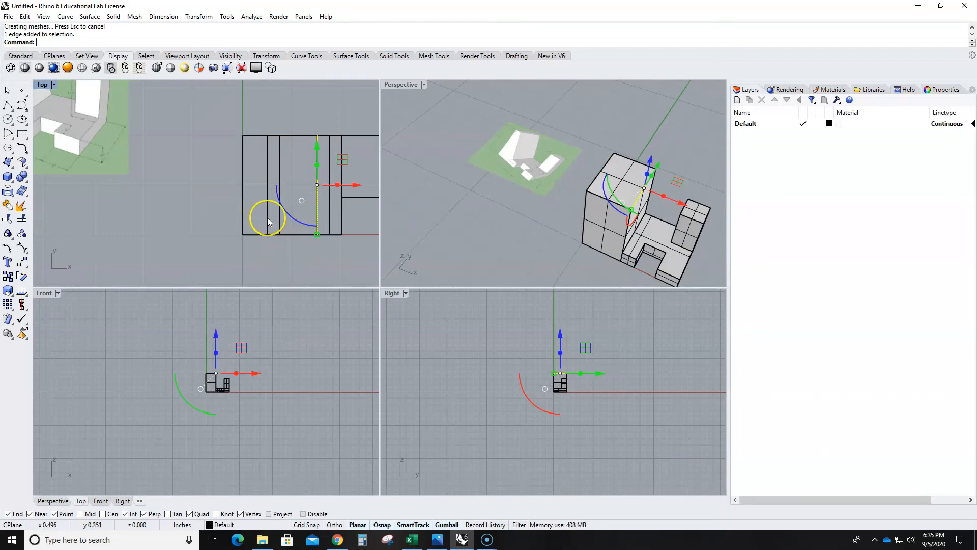
{"action": "scroll", "coordinate": [348, 182], "scroll_direction": "up", "scroll_amount": 2}
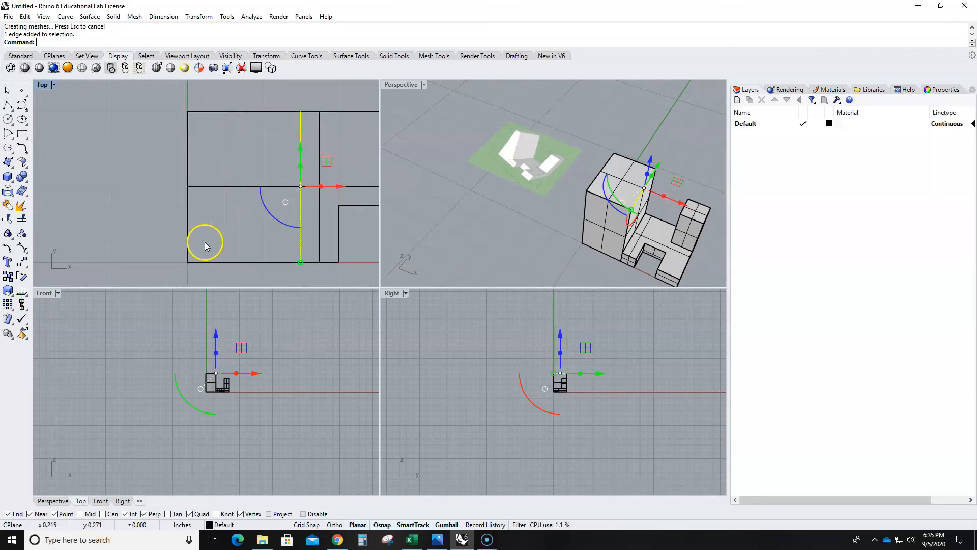
{"action": "type", "text": "Move"}
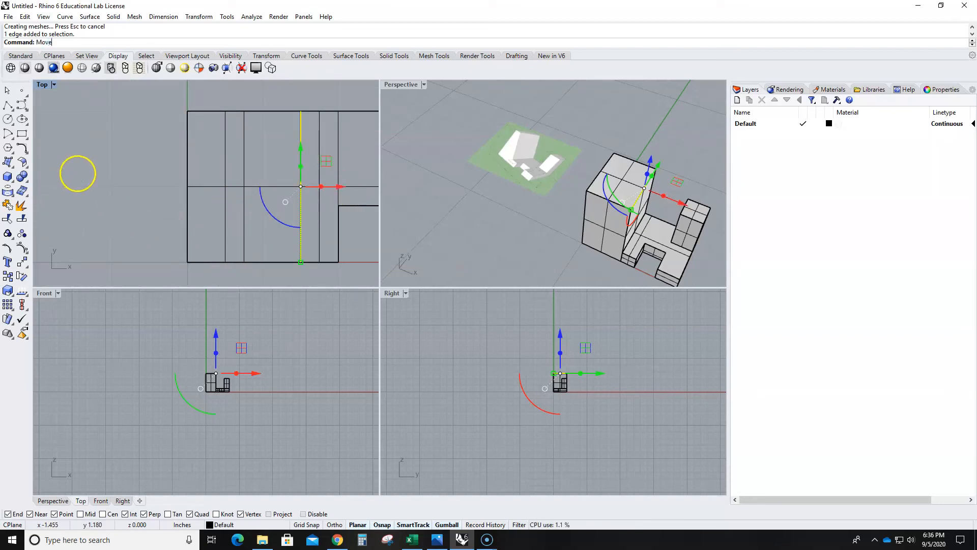
{"action": "key", "text": "Return"}
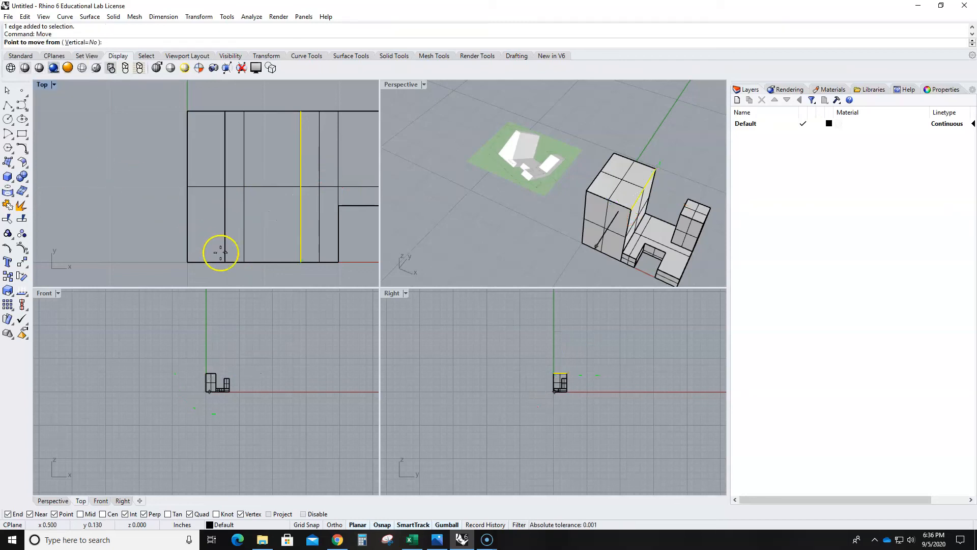
{"action": "left_click", "coordinate": [301, 261]}
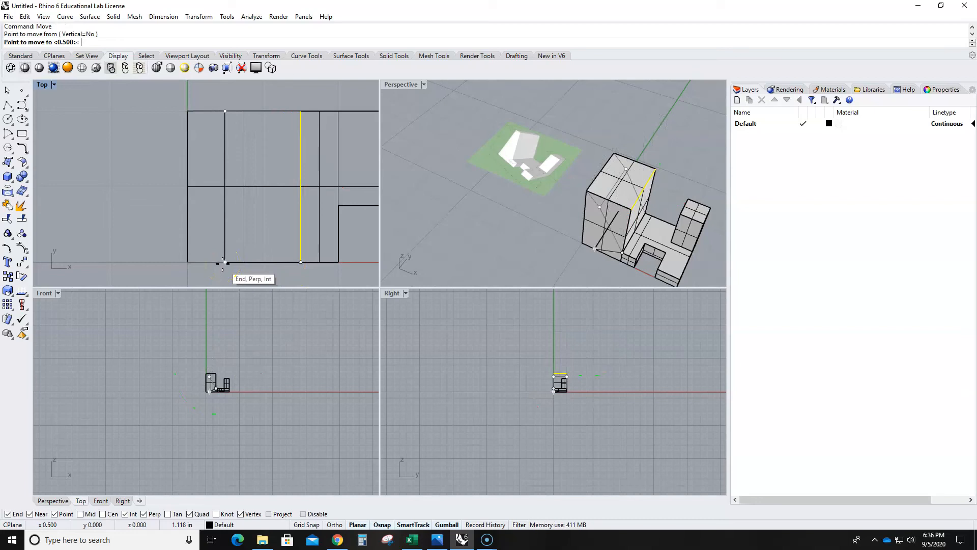
{"action": "scroll", "coordinate": [200, 359], "scroll_direction": "up", "scroll_amount": 8}
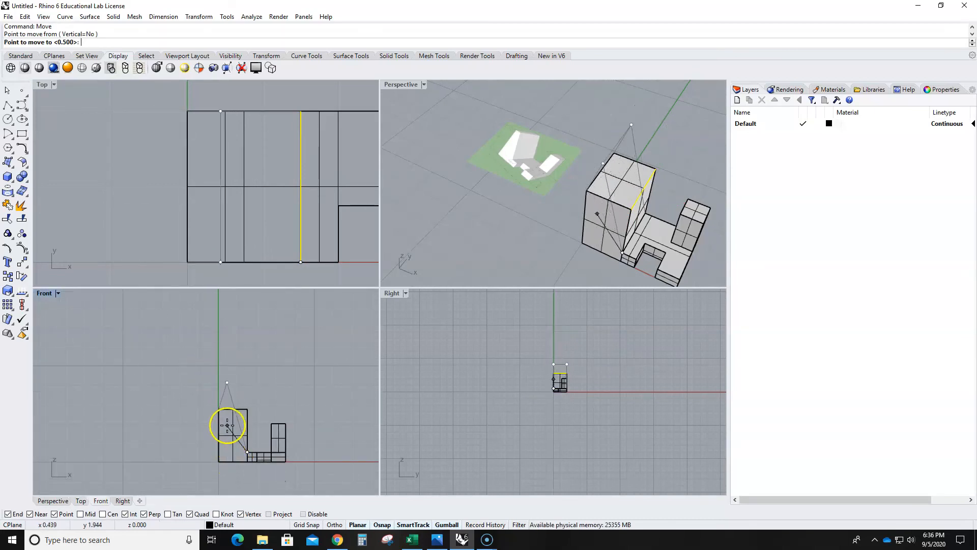
{"action": "scroll", "coordinate": [227, 420], "scroll_direction": "up", "scroll_amount": 4}
{"action": "scroll", "coordinate": [224, 389], "scroll_direction": "down", "scroll_amount": 4}
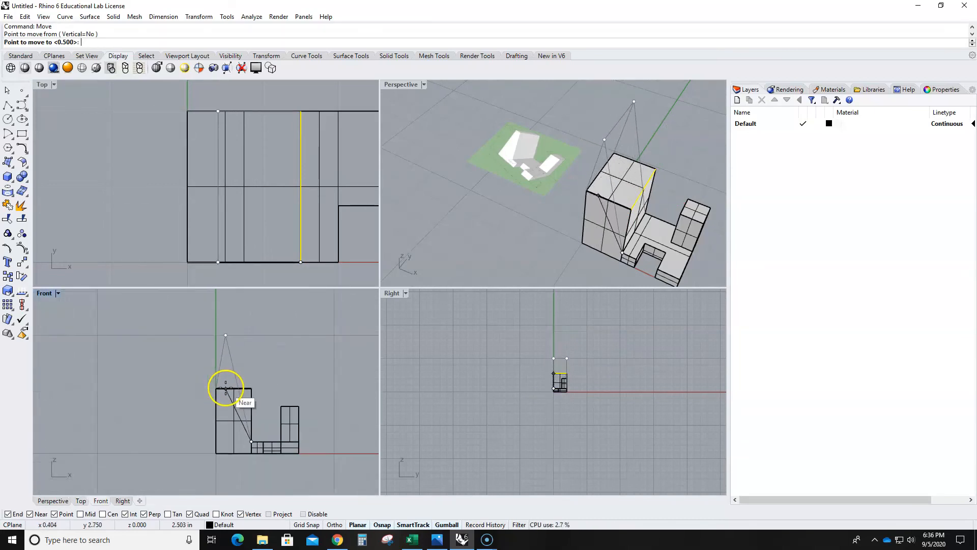
{"action": "left_click", "coordinate": [230, 389]}
- Try to move the tall block's upper edge from its front end to the guide line's end at X 0.5 inch, and undo the move
{"action": "right_click_drag", "start_coordinate": [291, 382], "coordinate": [296, 360]}
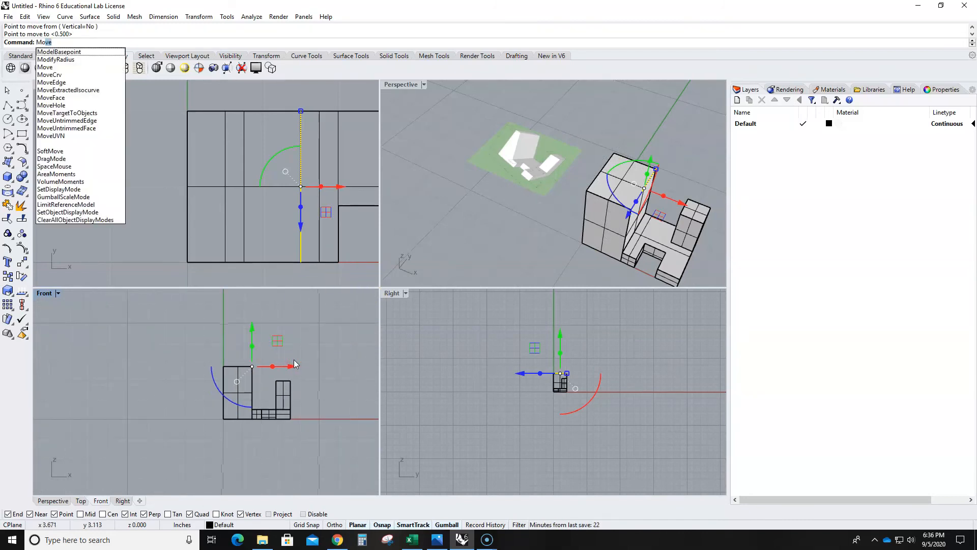
{"action": "key", "text": "Return"}
{"action": "left_click", "coordinate": [253, 366]}
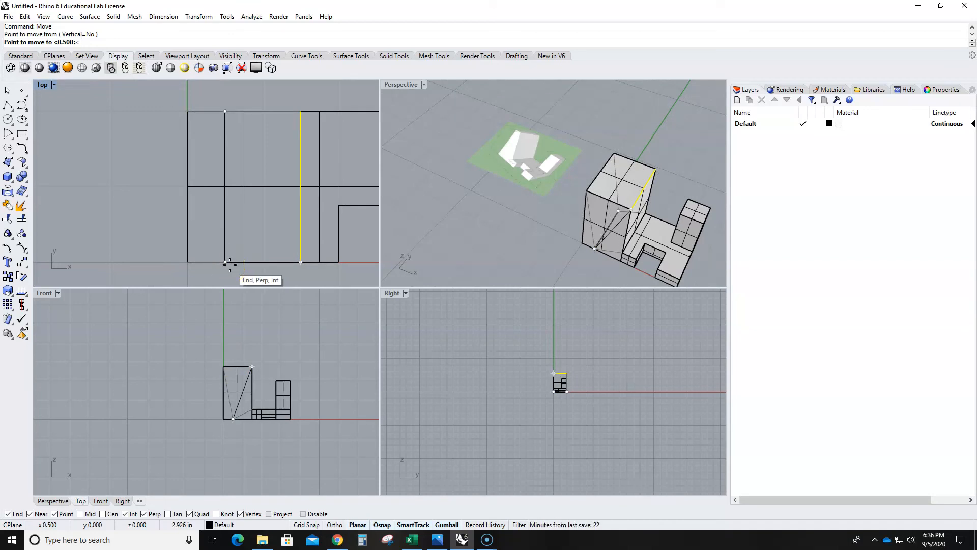
{"action": "left_click", "coordinate": [225, 262]}
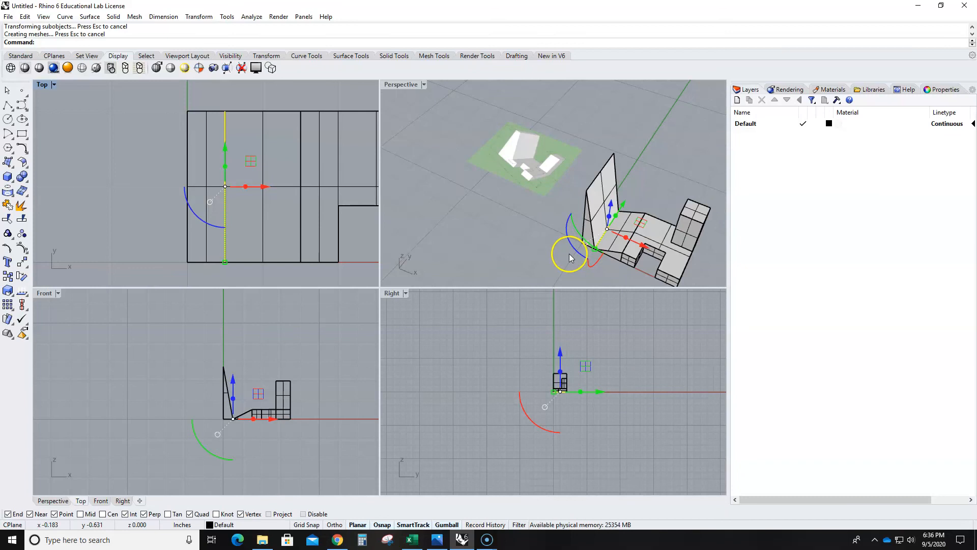
{"action": "key", "text": "ctrl+z"}
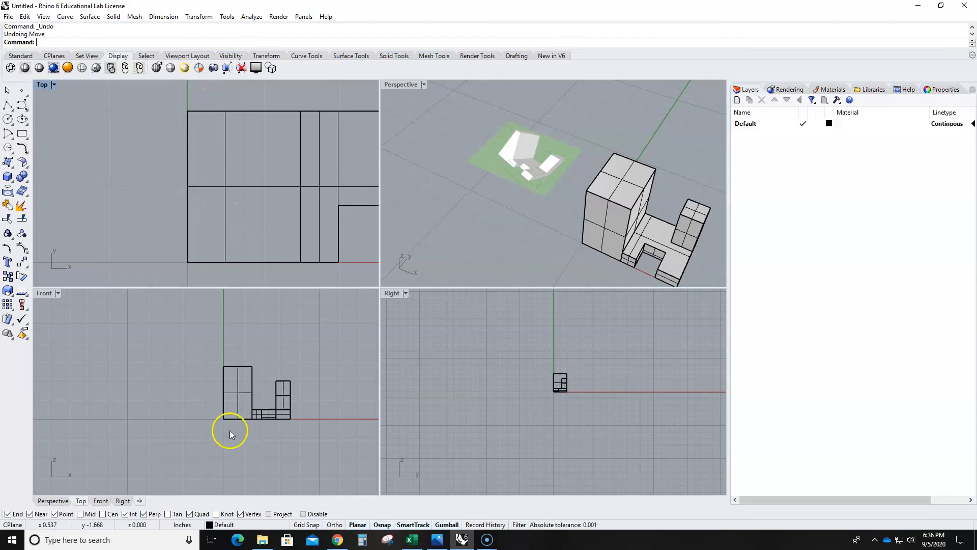
- Move the tall block's upper edge facing the post to X 0.5 inch at height 2.75 inches, aligned with the guide line, to slope that side
{"action": "left_click", "coordinate": [226, 229]}
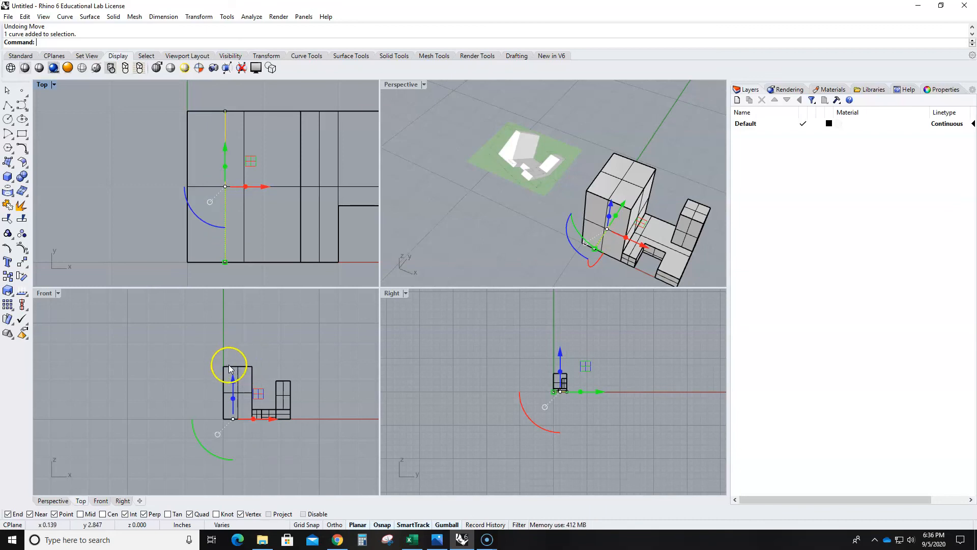
{"action": "left_click", "coordinate": [260, 322]}
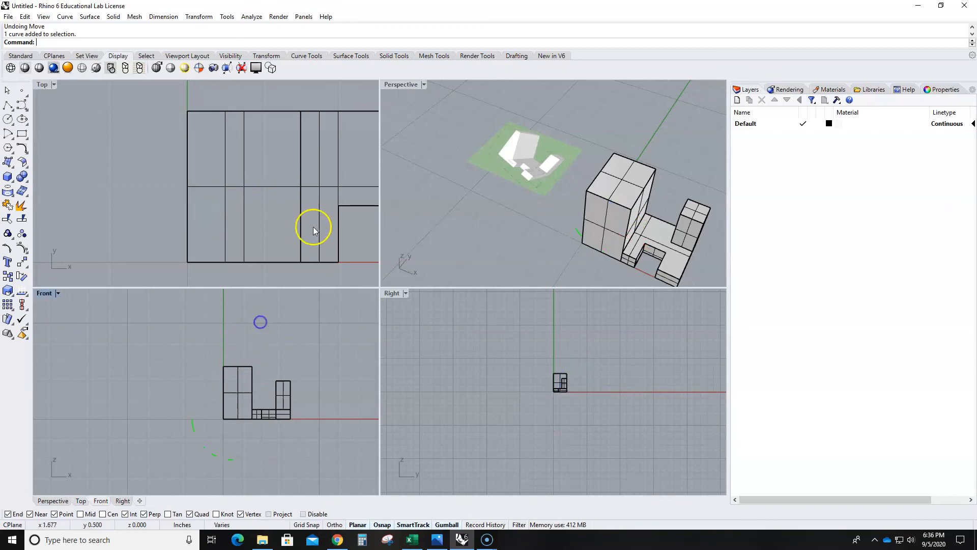
{"action": "left_click", "coordinate": [634, 197], "text": "ctrl+shift"}
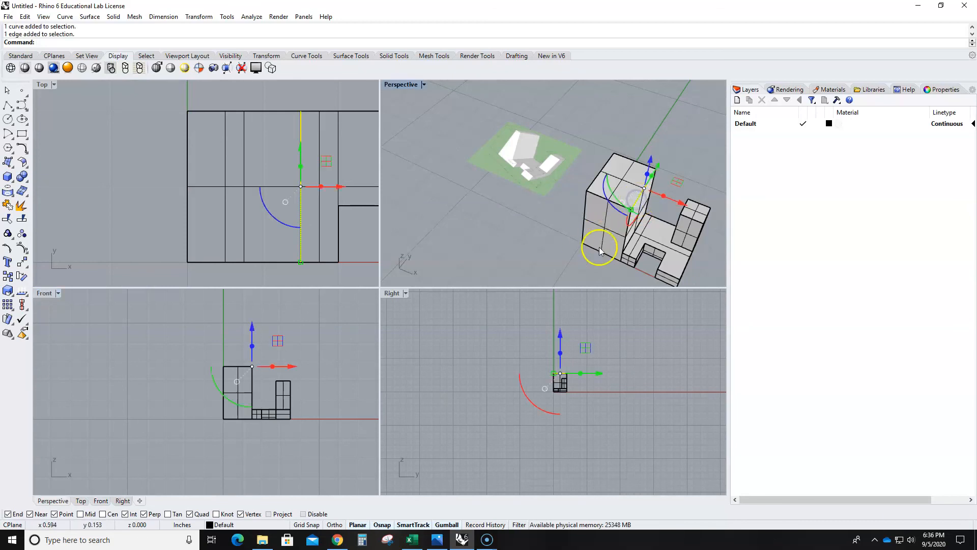
{"action": "type", "text": "Move"}
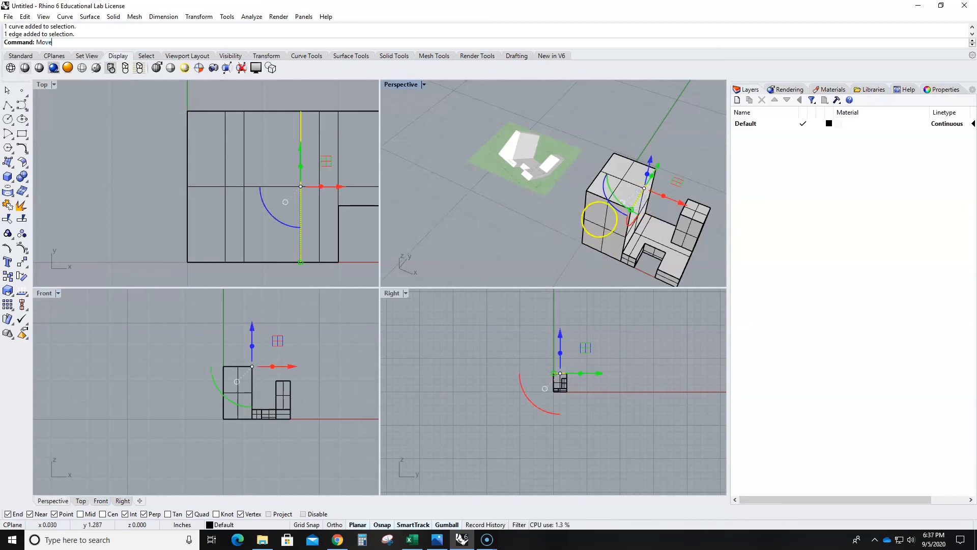
{"action": "key", "text": "Return"}
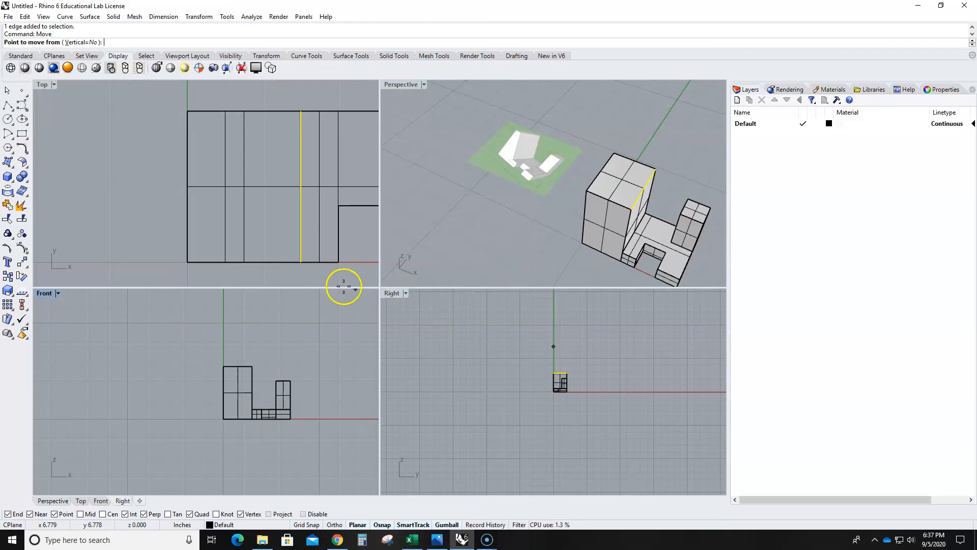
{"action": "left_click", "coordinate": [253, 366]}
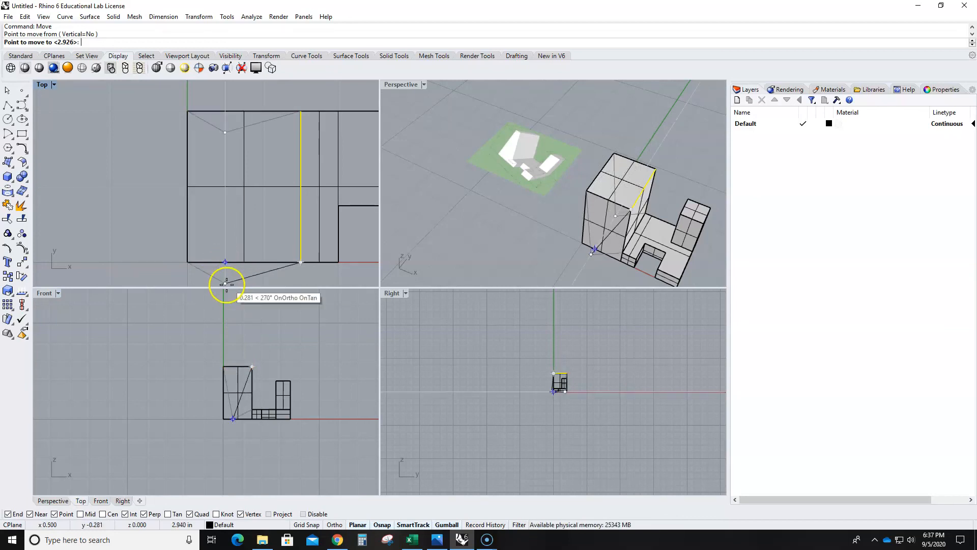
{"action": "scroll", "coordinate": [236, 363], "scroll_direction": "up", "scroll_amount": 5}
{"action": "middle_click", "coordinate": [232, 371]}
{"action": "right_click_drag", "start_coordinate": [238, 336], "coordinate": [244, 285]}
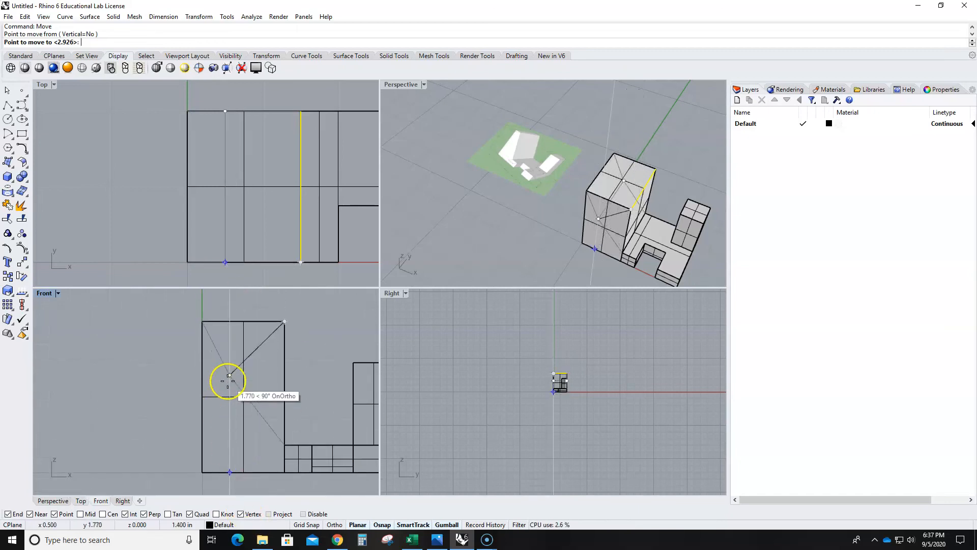
{"action": "left_click", "coordinate": [230, 321]}
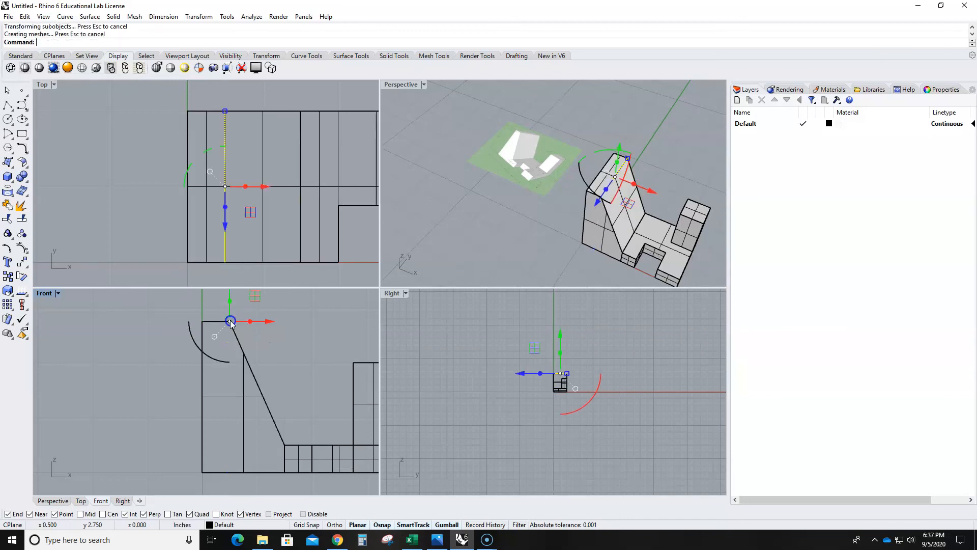
{"action": "left_click", "coordinate": [288, 350]}
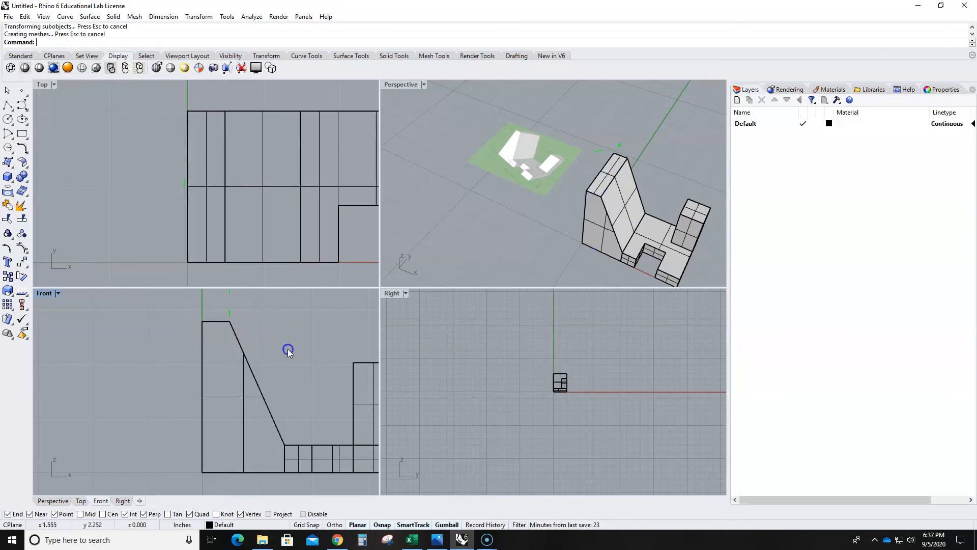
- Maximize the Perspective view and examine the solid around the notch and post for seam lines between coplanar faces
{"action": "double_click", "coordinate": [416, 84]}
{"action": "scroll", "coordinate": [414, 239], "scroll_direction": "down", "scroll_amount": 3}
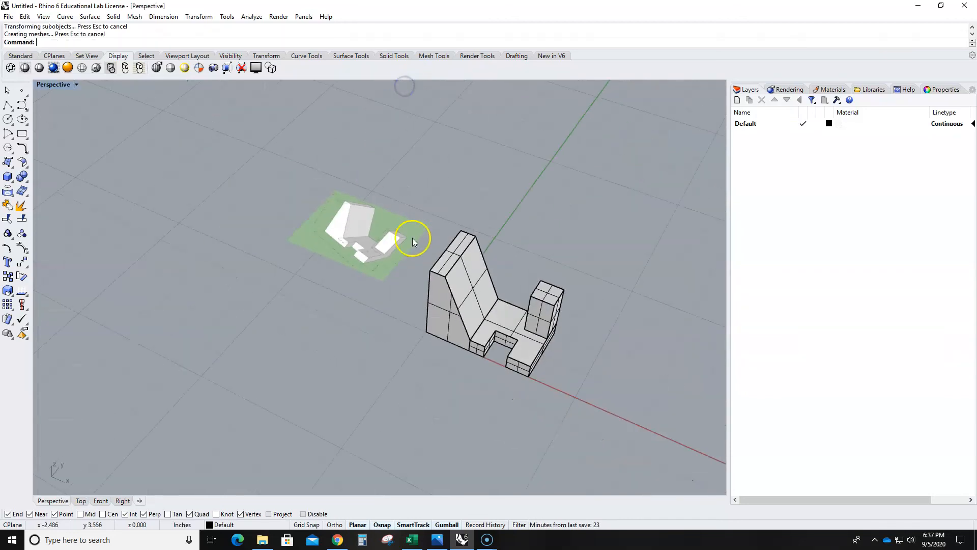
{"action": "scroll", "coordinate": [416, 371], "scroll_direction": "up", "scroll_amount": 5}
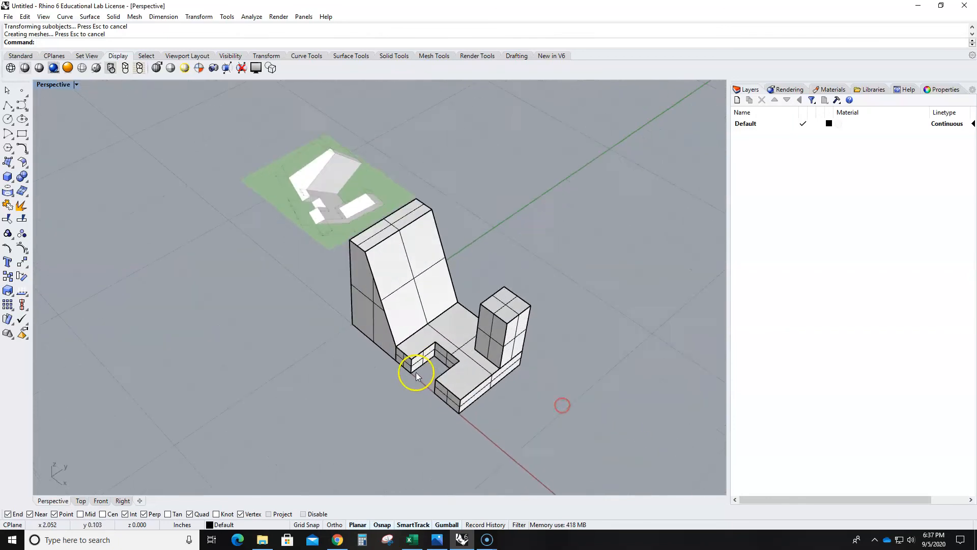
{"action": "right_click_drag", "start_coordinate": [451, 391], "coordinate": [506, 391]}
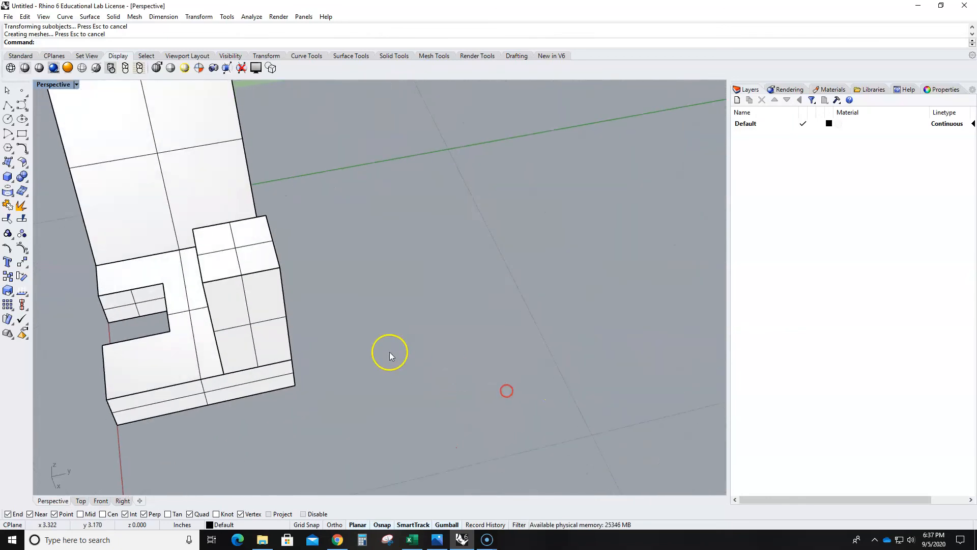
{"action": "scroll", "coordinate": [389, 352], "scroll_direction": "down", "scroll_amount": 8}
{"action": "left_click", "coordinate": [341, 322]}
{"action": "right_click_drag", "start_coordinate": [340, 322], "coordinate": [389, 357]}
{"action": "scroll", "coordinate": [432, 322], "scroll_direction": "up", "scroll_amount": 6}
{"action": "left_click", "coordinate": [461, 310]}
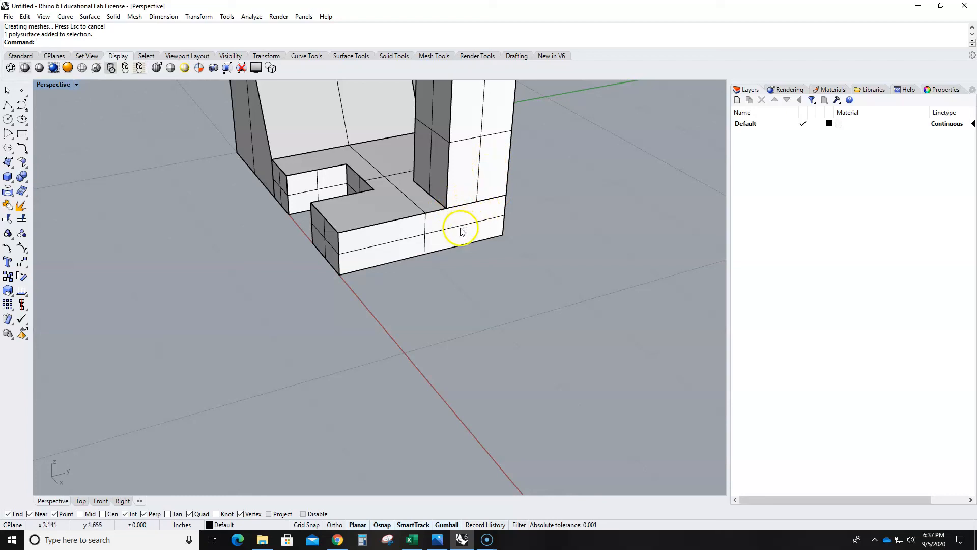
{"action": "scroll", "coordinate": [458, 218], "scroll_direction": "down", "scroll_amount": 5}
{"action": "right_click_drag", "start_coordinate": [424, 285], "coordinate": [446, 314]}
- Merge all coplanar faces of the solid with MergeAllFaces
{"action": "type", "text": "Merge2MeshFaces"}
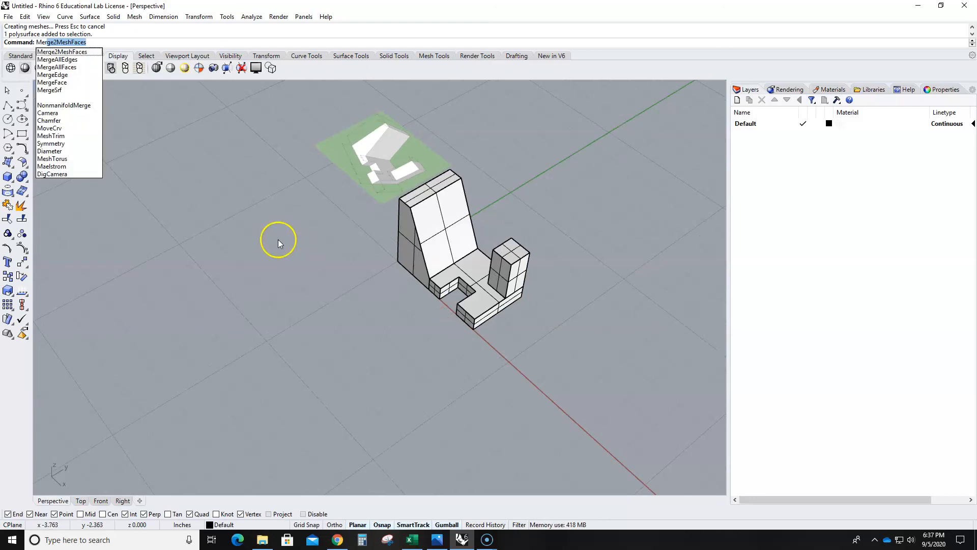
{"action": "left_click", "coordinate": [74, 67]}
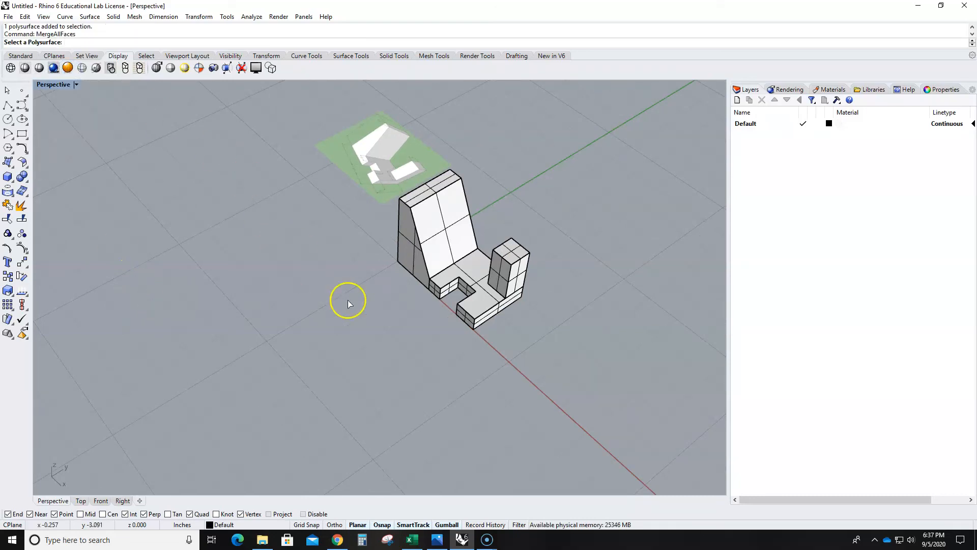
{"action": "left_click", "coordinate": [419, 252]}
{"action": "right_click", "coordinate": [410, 293]}
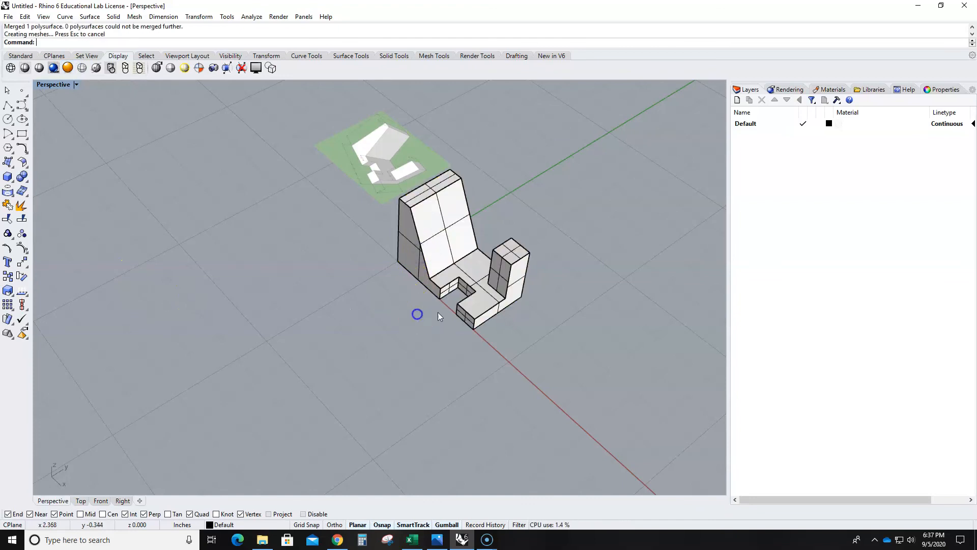
- Examine the merged faces around the notch and post and on the back of the solid
{"action": "scroll", "coordinate": [496, 307], "scroll_direction": "up", "scroll_amount": 6}
{"action": "scroll", "coordinate": [573, 310], "scroll_direction": "down", "scroll_amount": 5}
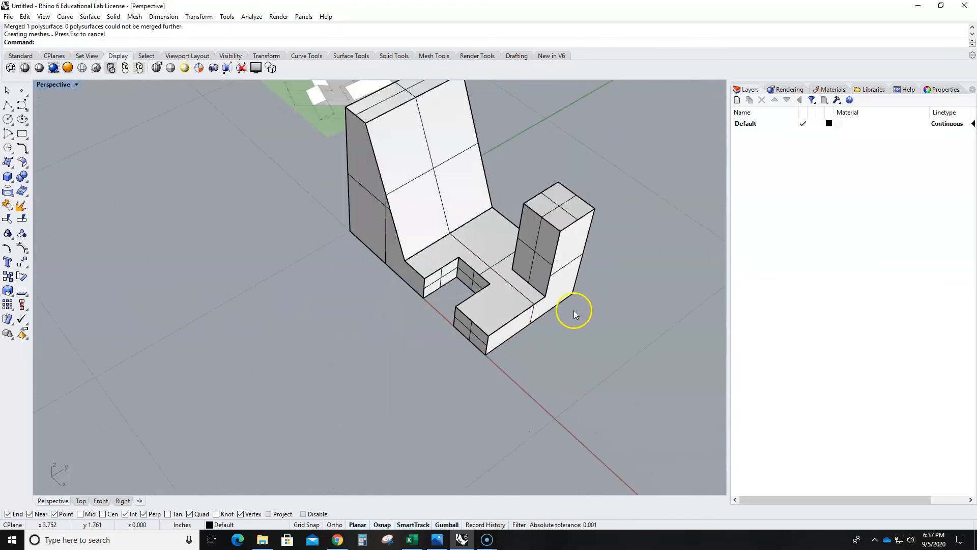
{"action": "left_click", "coordinate": [550, 279]}
{"action": "right_click_drag", "start_coordinate": [579, 317], "coordinate": [447, 343]}
{"action": "left_click", "coordinate": [448, 295]}
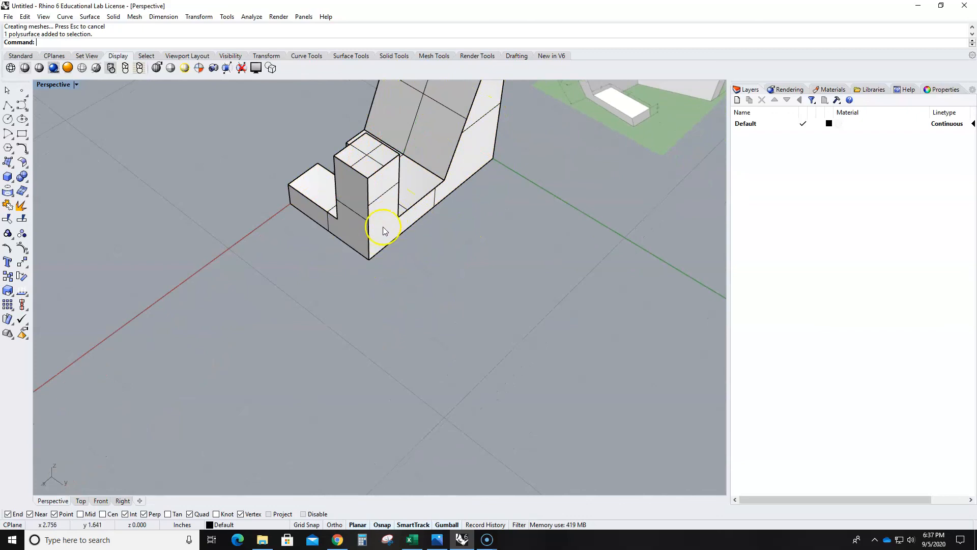
{"action": "scroll", "coordinate": [372, 259], "scroll_direction": "down", "scroll_amount": 5}
{"action": "right_click_drag", "start_coordinate": [372, 259], "coordinate": [425, 310], "text": "shift"}
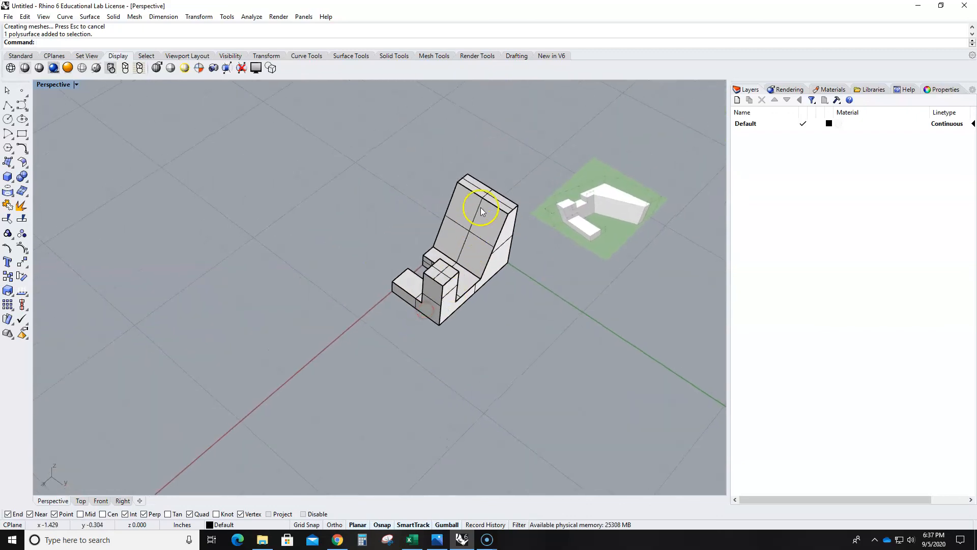
- Zoom to the selected solid, deselect it, and review the finished shape from the notch side
{"action": "left_click", "coordinate": [475, 249]}
{"action": "type", "text": "Z"}
{"action": "key", "text": "Return"}
{"action": "type", "text": "s"}
{"action": "key", "text": "Return"}
{"action": "right_click_drag", "start_coordinate": [323, 337], "coordinate": [456, 362]}
{"action": "key", "text": "Escape"}
{"action": "right_click_drag", "start_coordinate": [345, 411], "coordinate": [355, 403]}
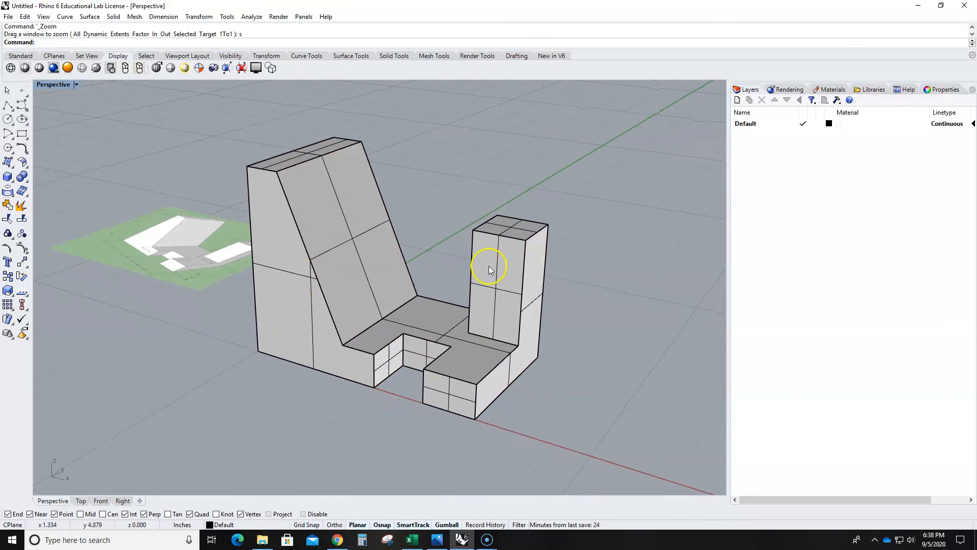
{"action": "mouse_move", "coordinate": [433, 304]}
{"action": "right_mouse_down"}
{"action": "mouse_move", "coordinate": [414, 307]}
{"action": "mouse_move", "coordinate": [431, 309]}
{"action": "right_mouse_up"}
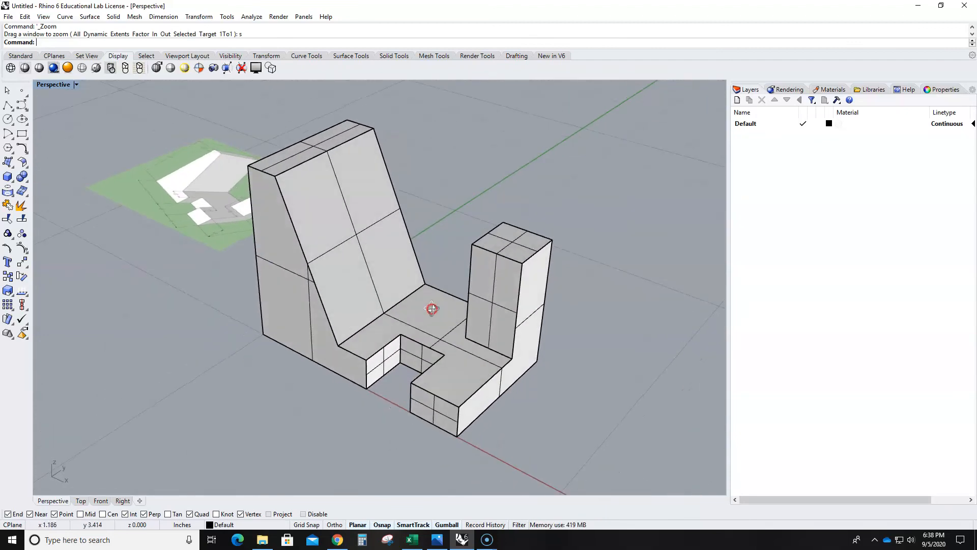